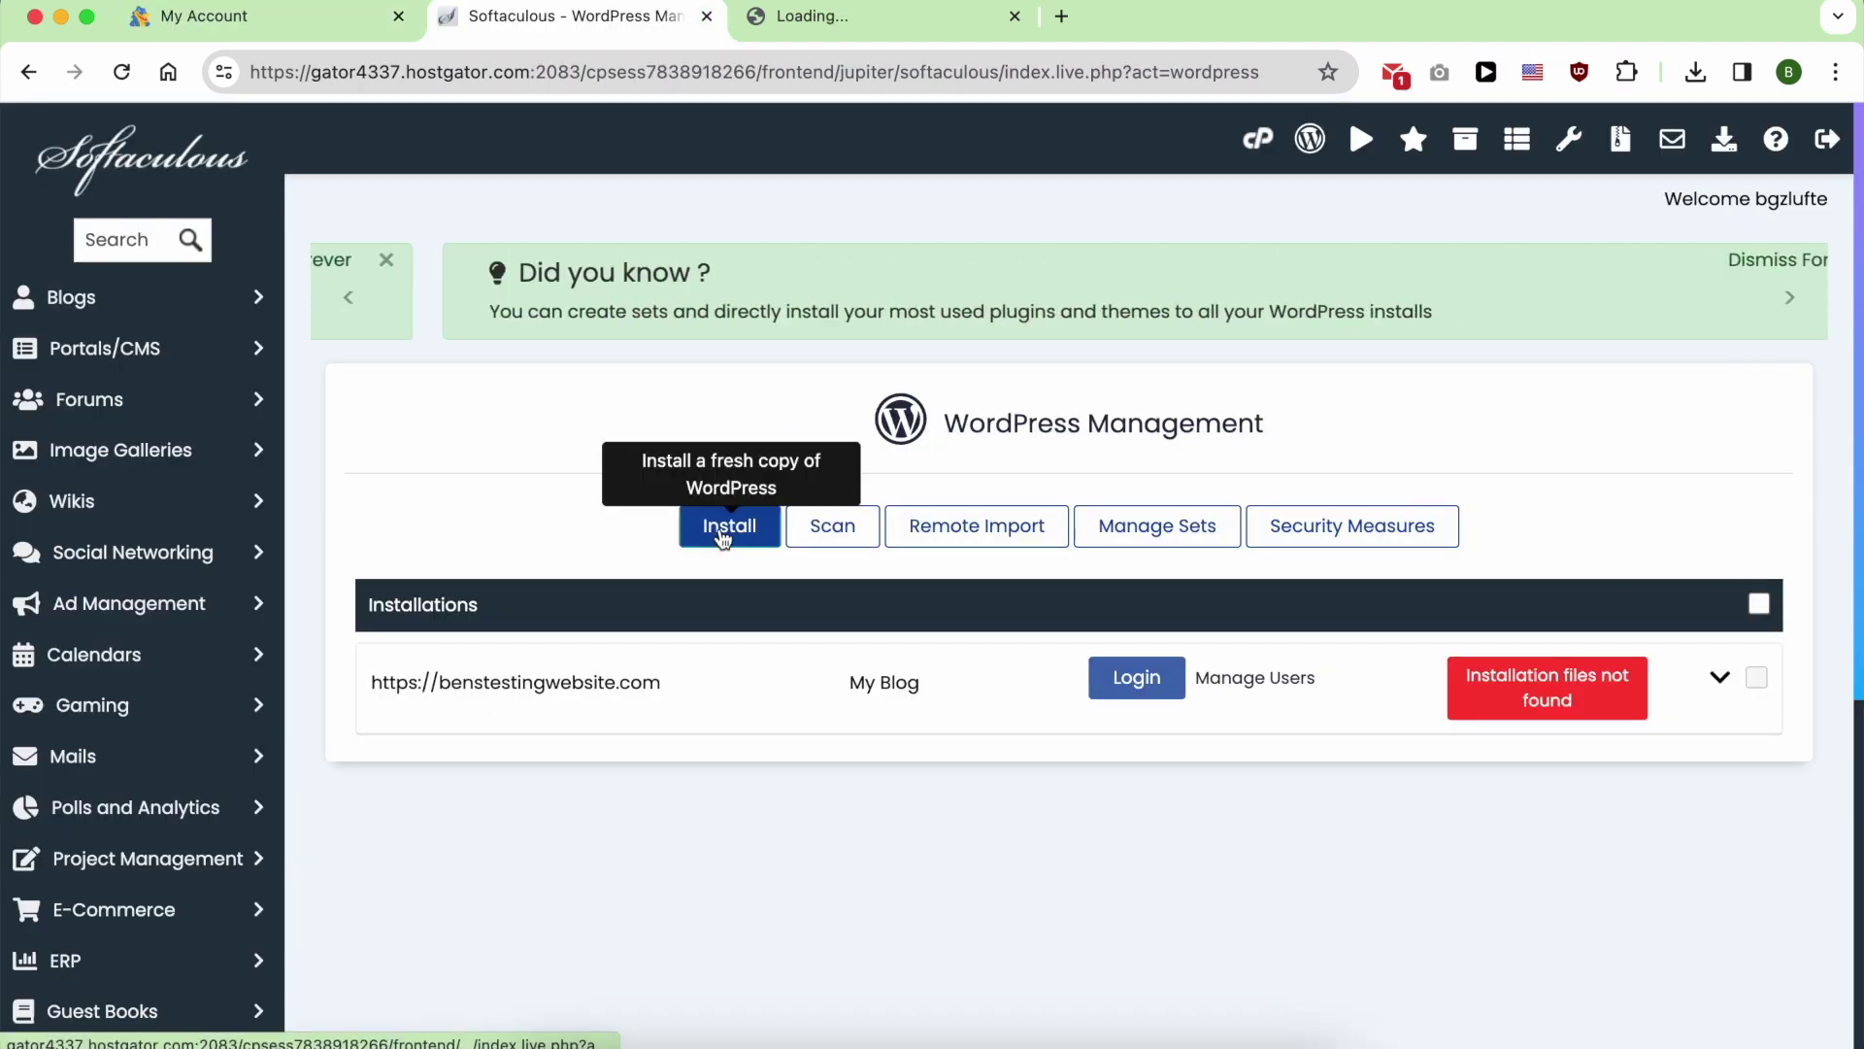
Start a fresh WordPress install from the WordPress Management page.
click(722, 537)
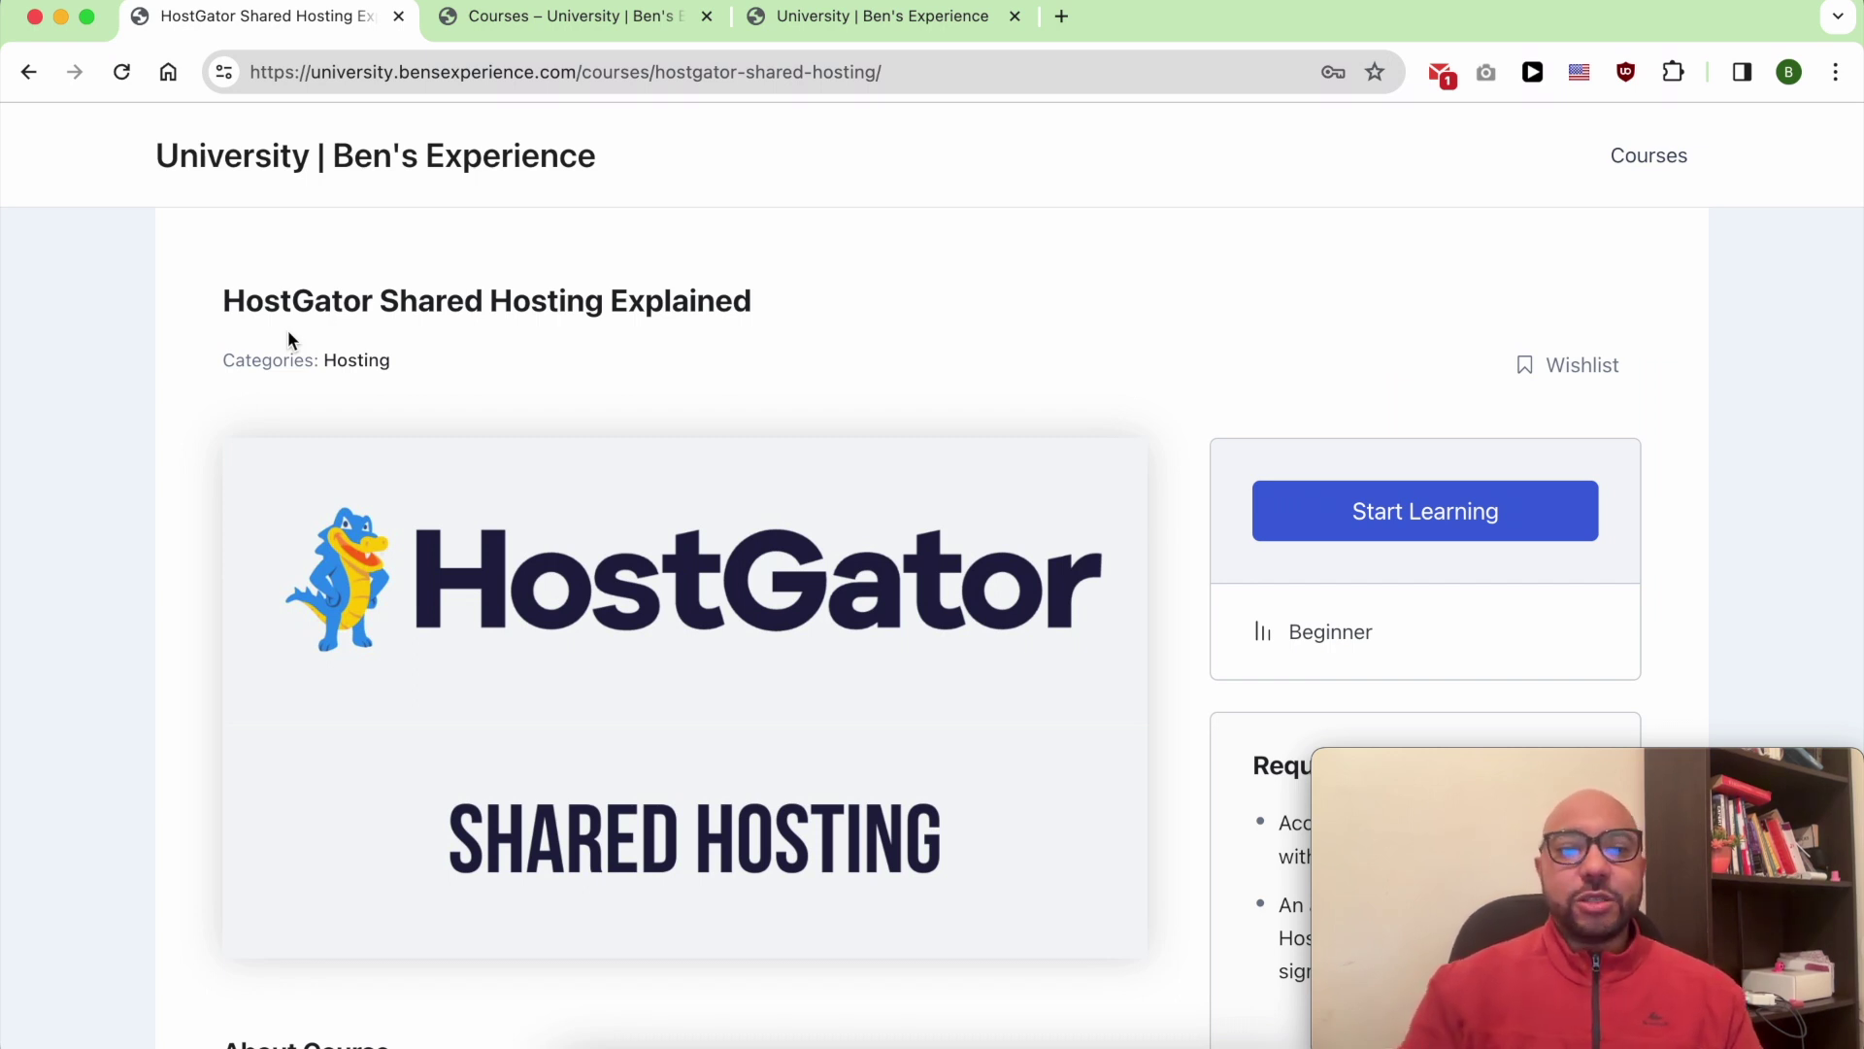
Expand the Website Setup and Management, Email Management and Domain management lesson sections.
scroll(288, 339, down, 13)
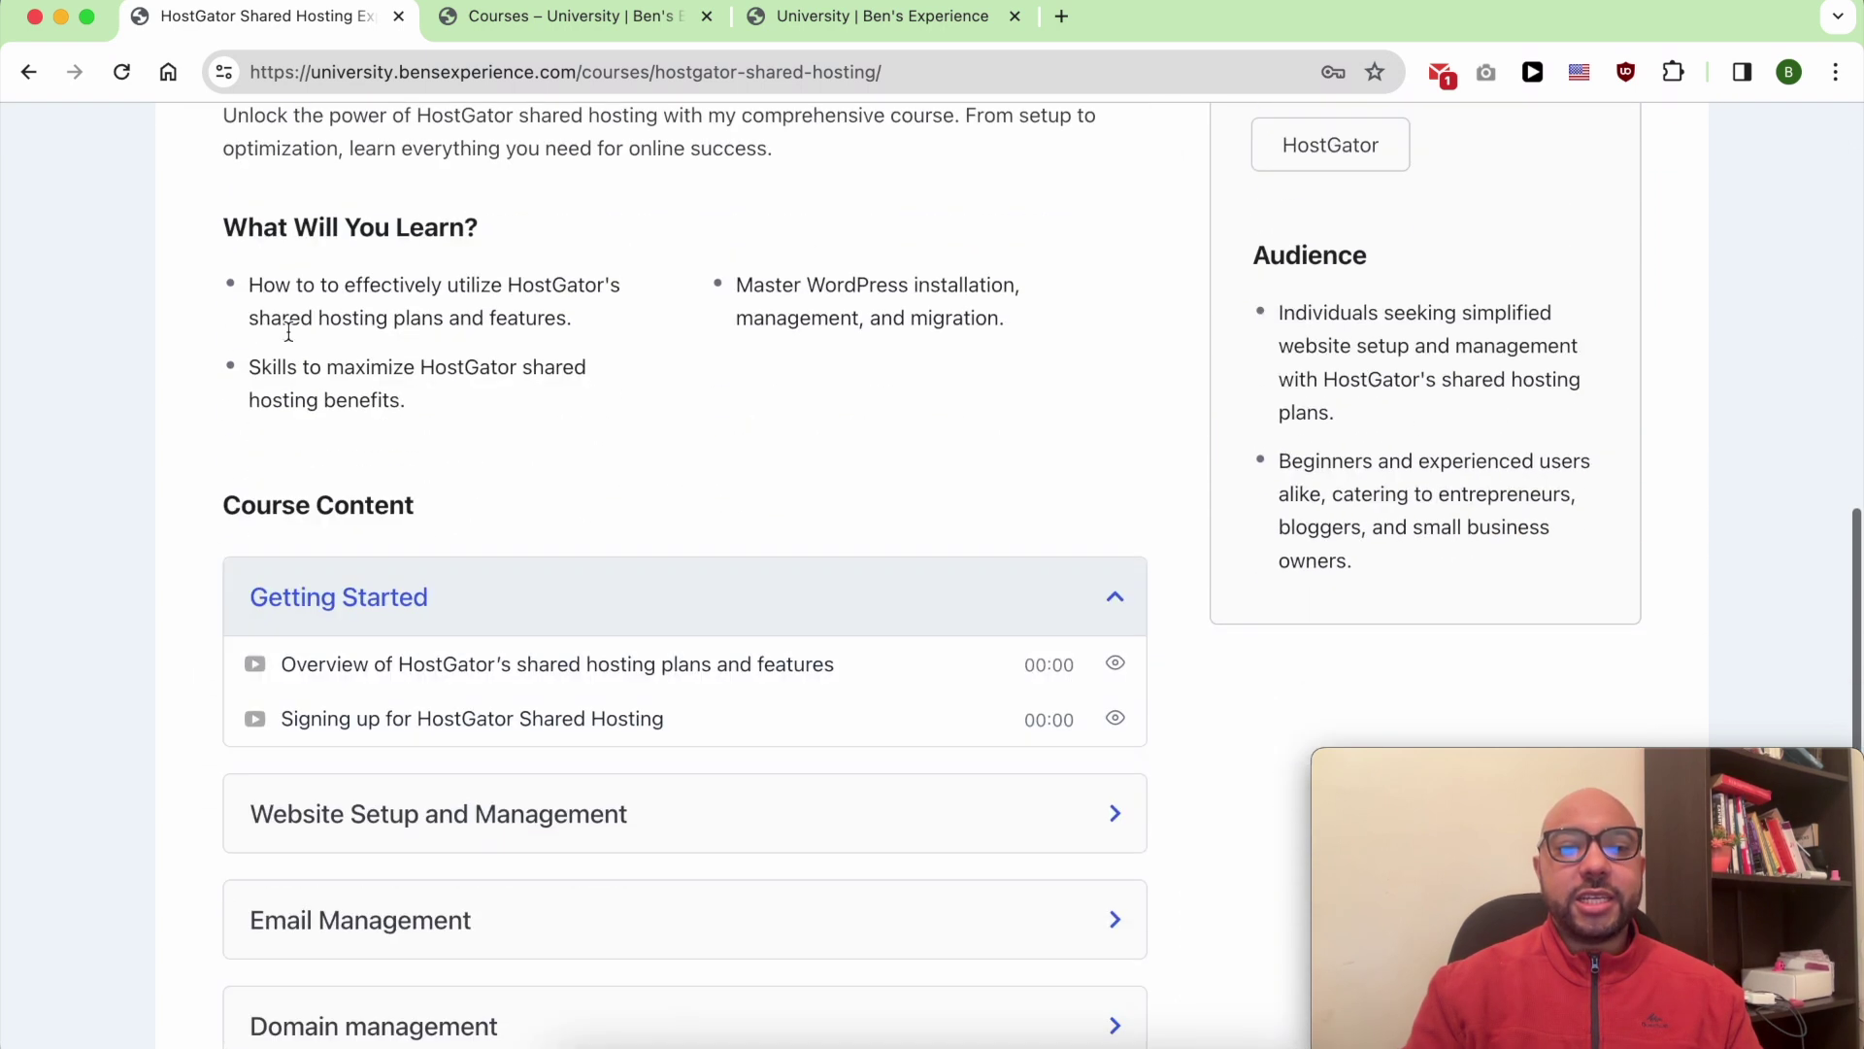
scroll(287, 329, down, 1)
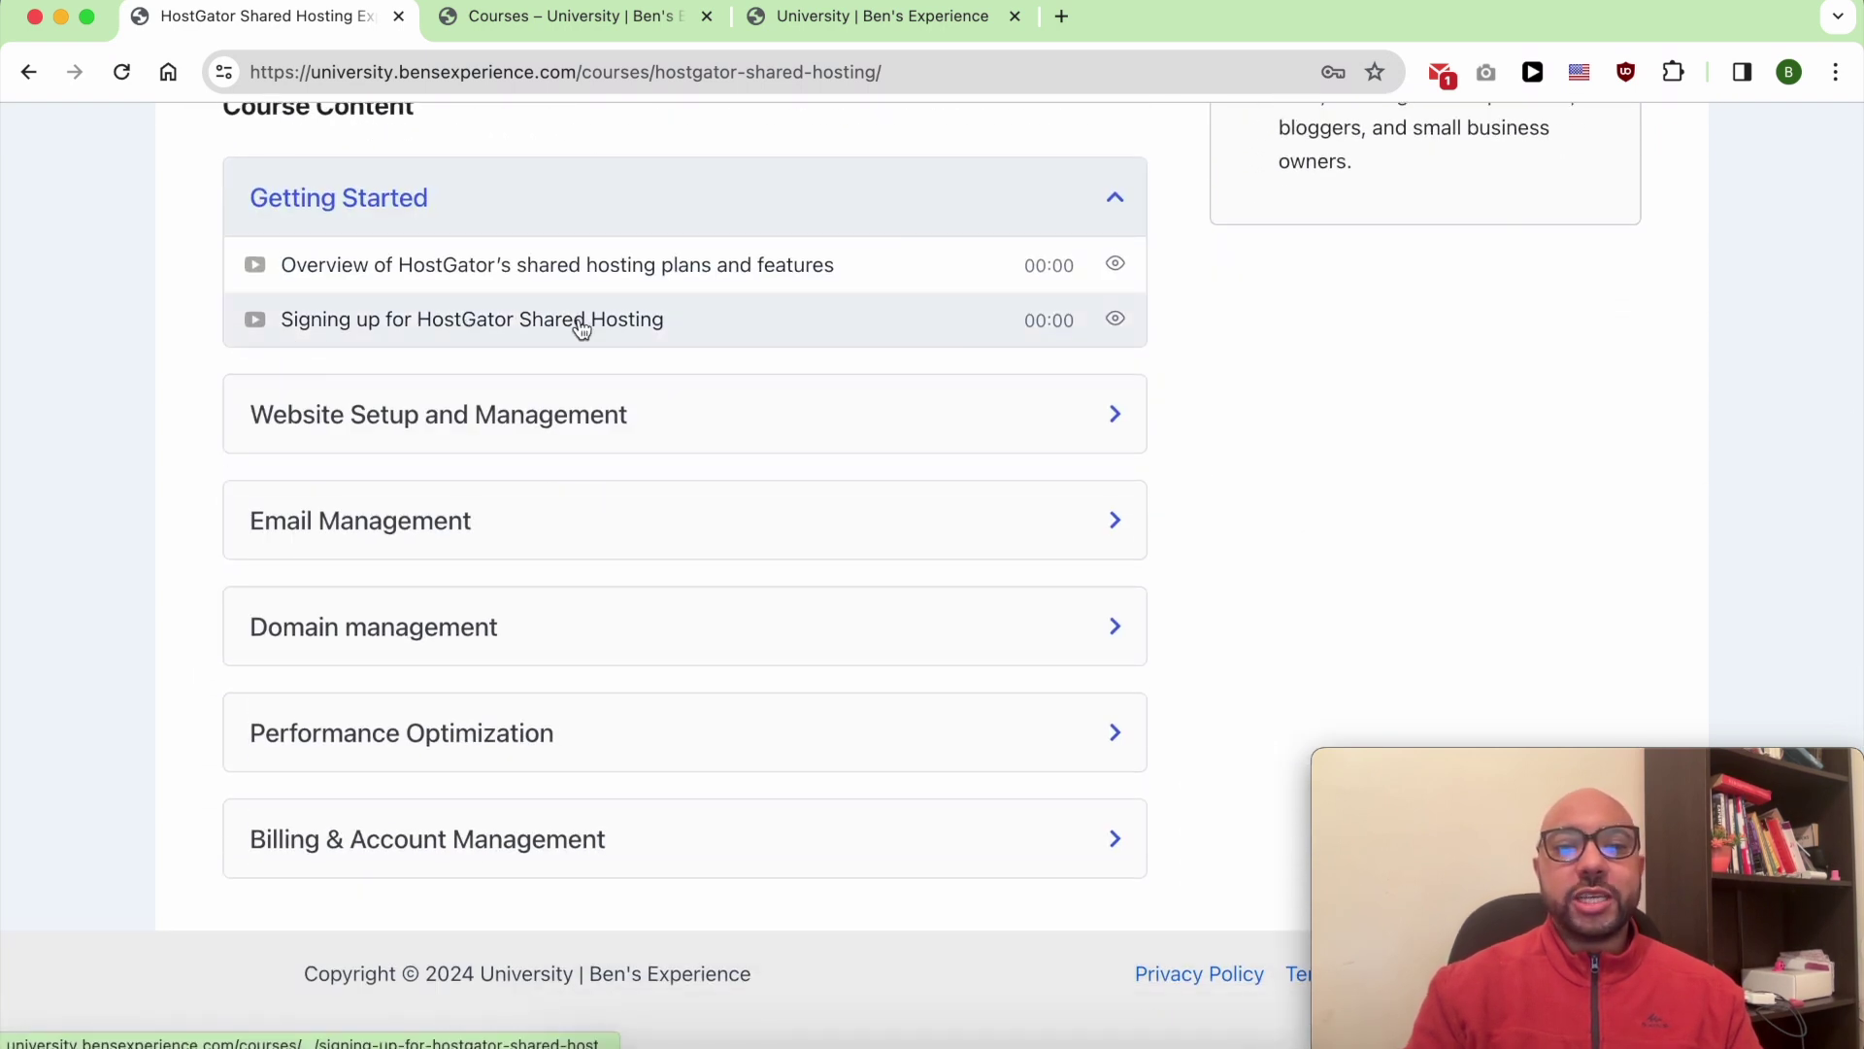
click(618, 423)
scroll(617, 420, down, 3)
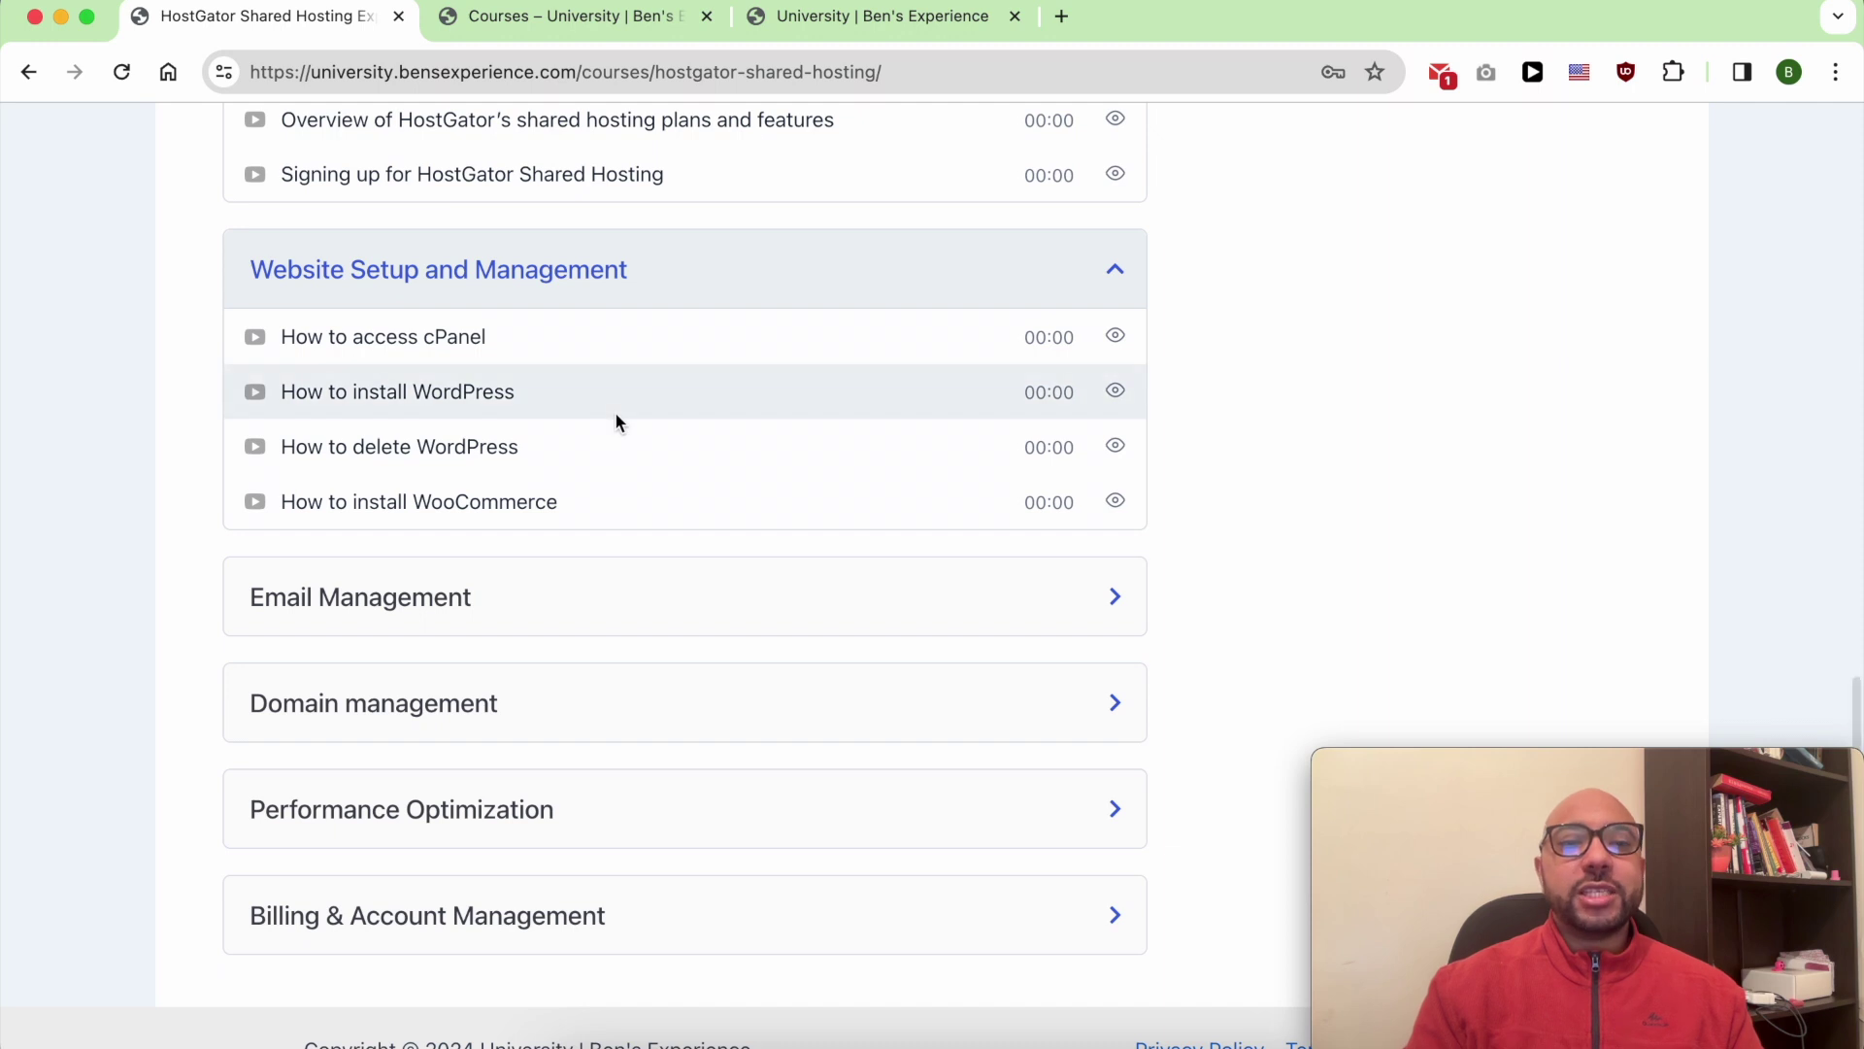
click(528, 618)
scroll(522, 649, down, 4)
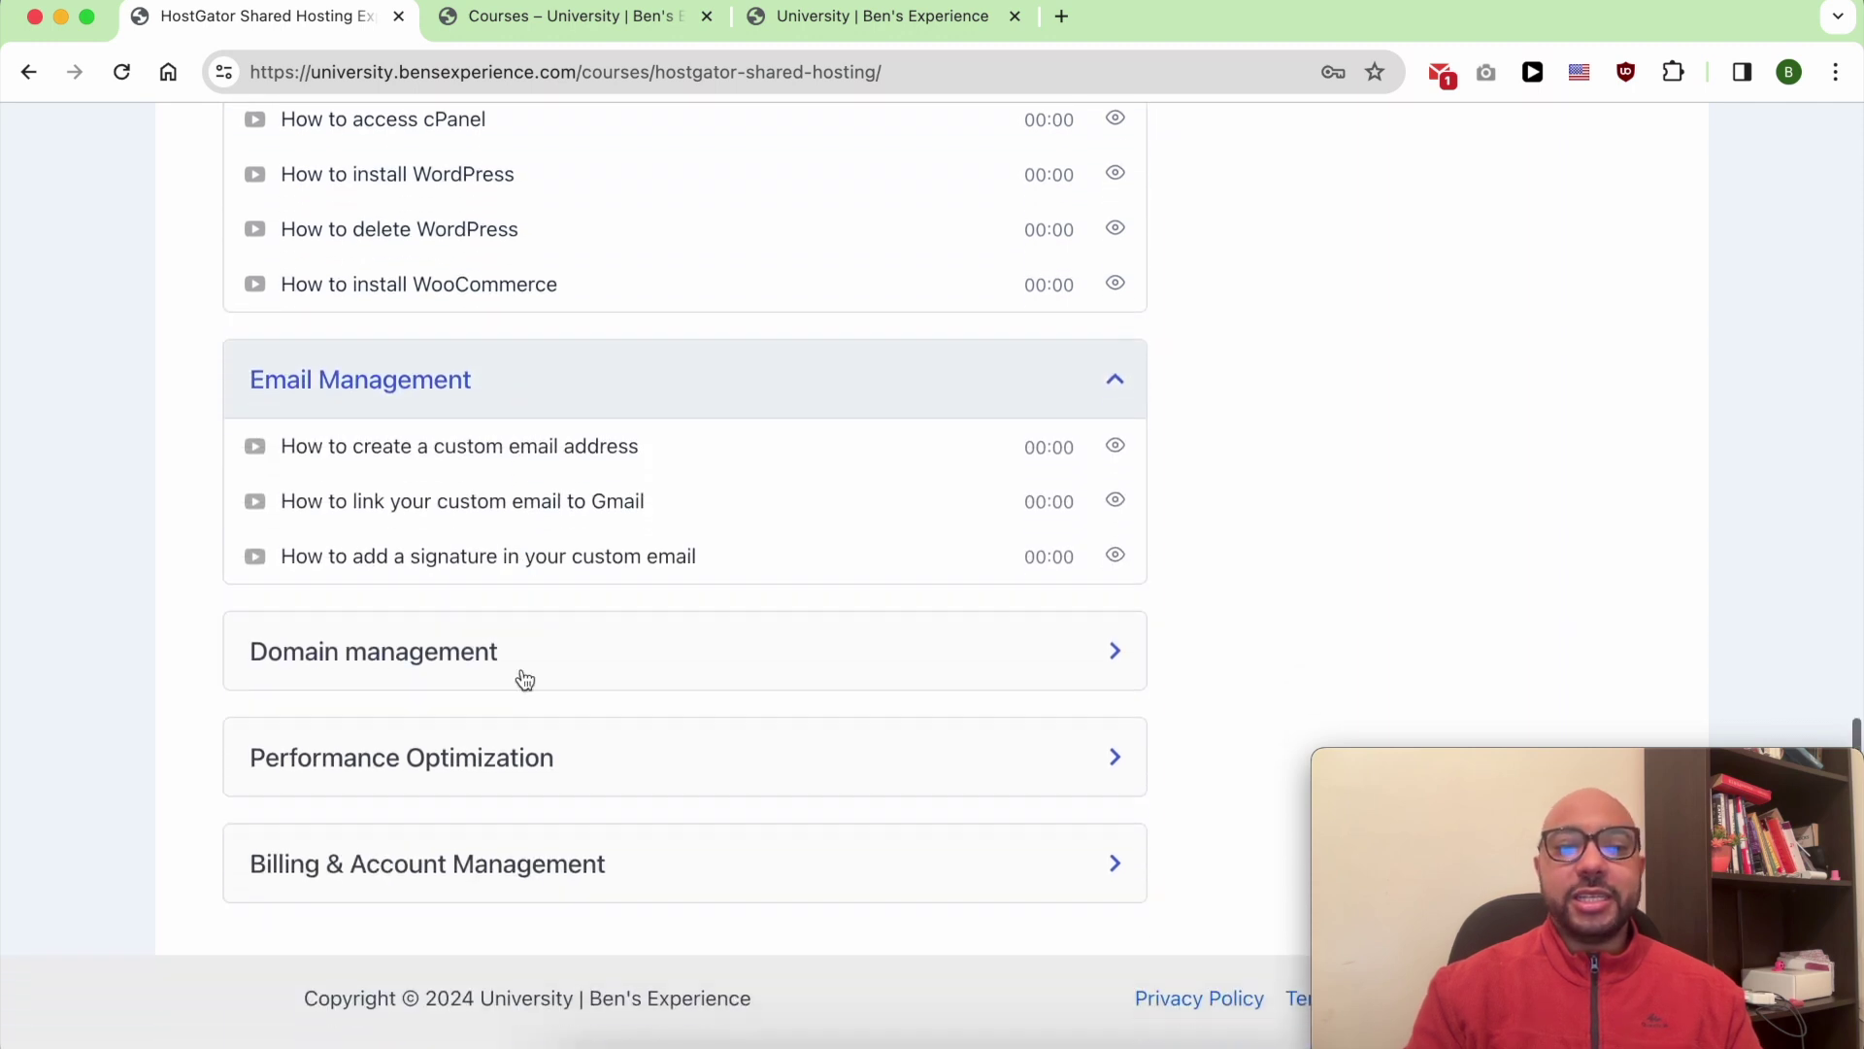
click(526, 676)
Expand Performance Optimization and Billing & Account Management, then browse the courses and upcoming courses pages.
scroll(521, 674, down, 3)
click(525, 749)
scroll(525, 749, down, 3)
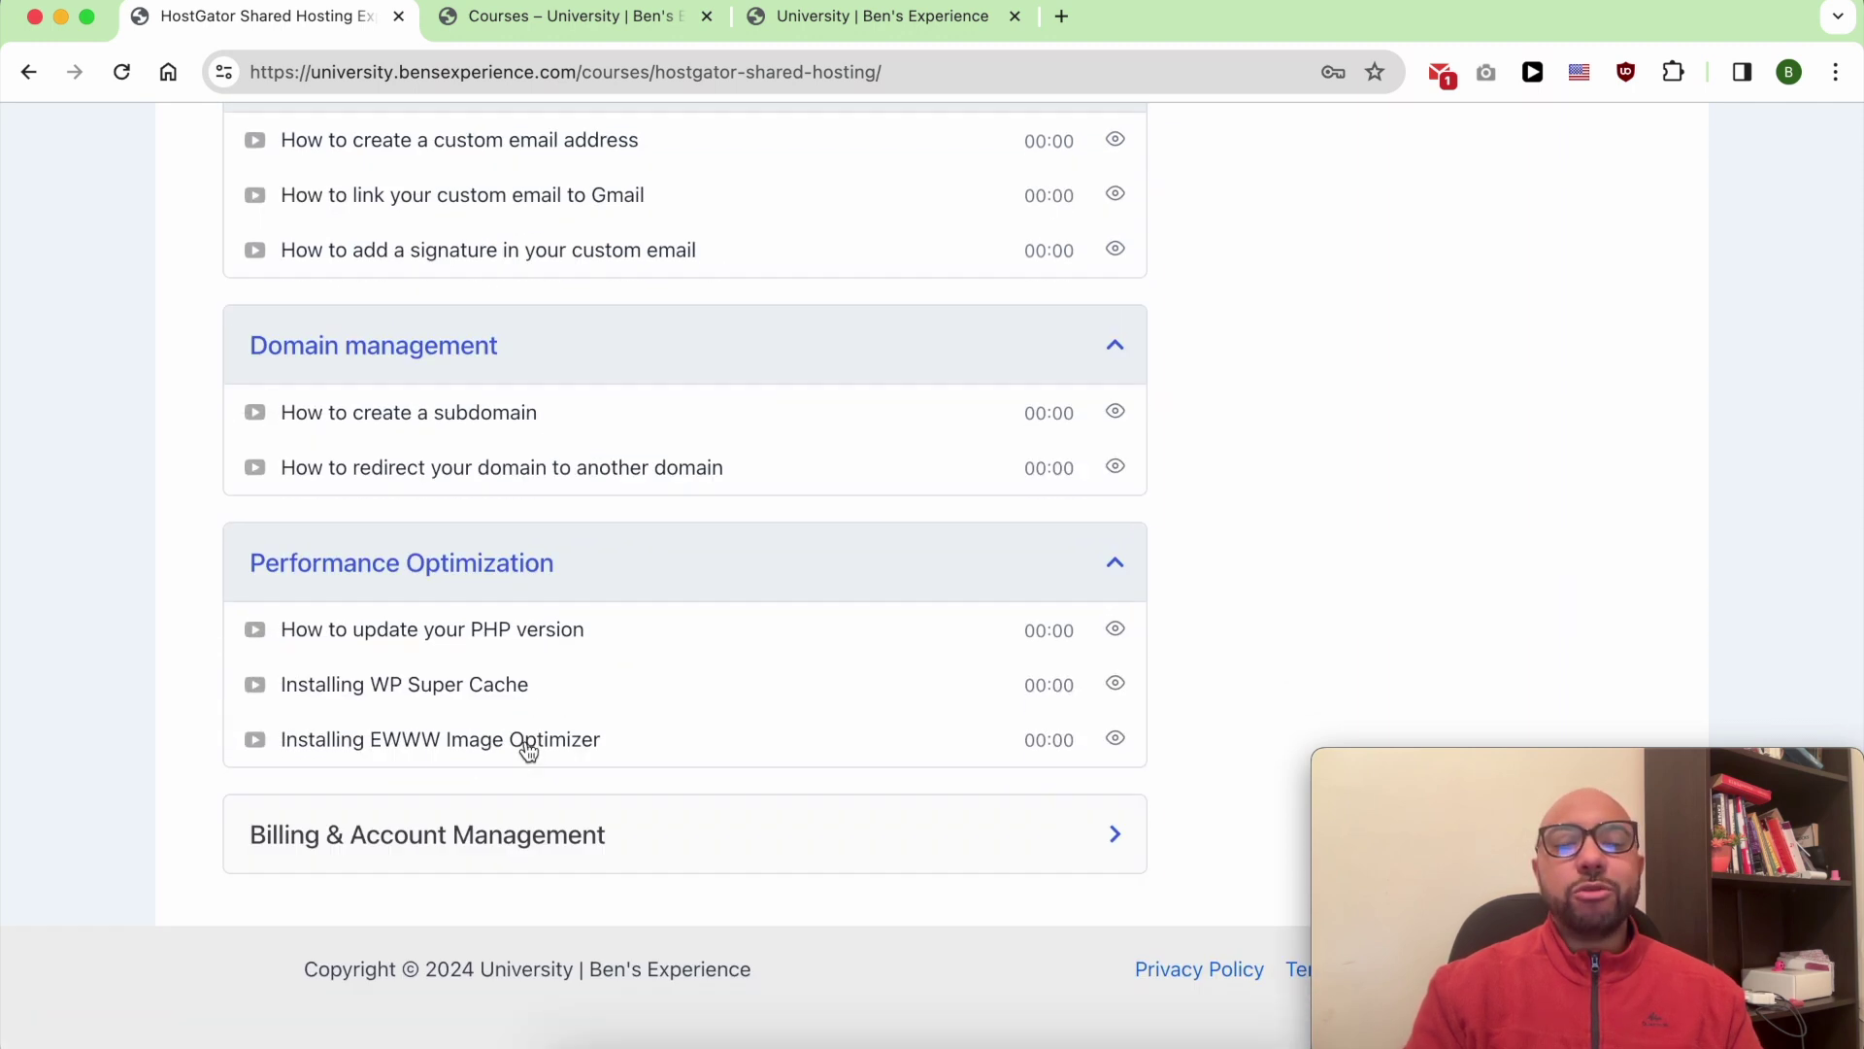
click(537, 847)
scroll(539, 851, down, 4)
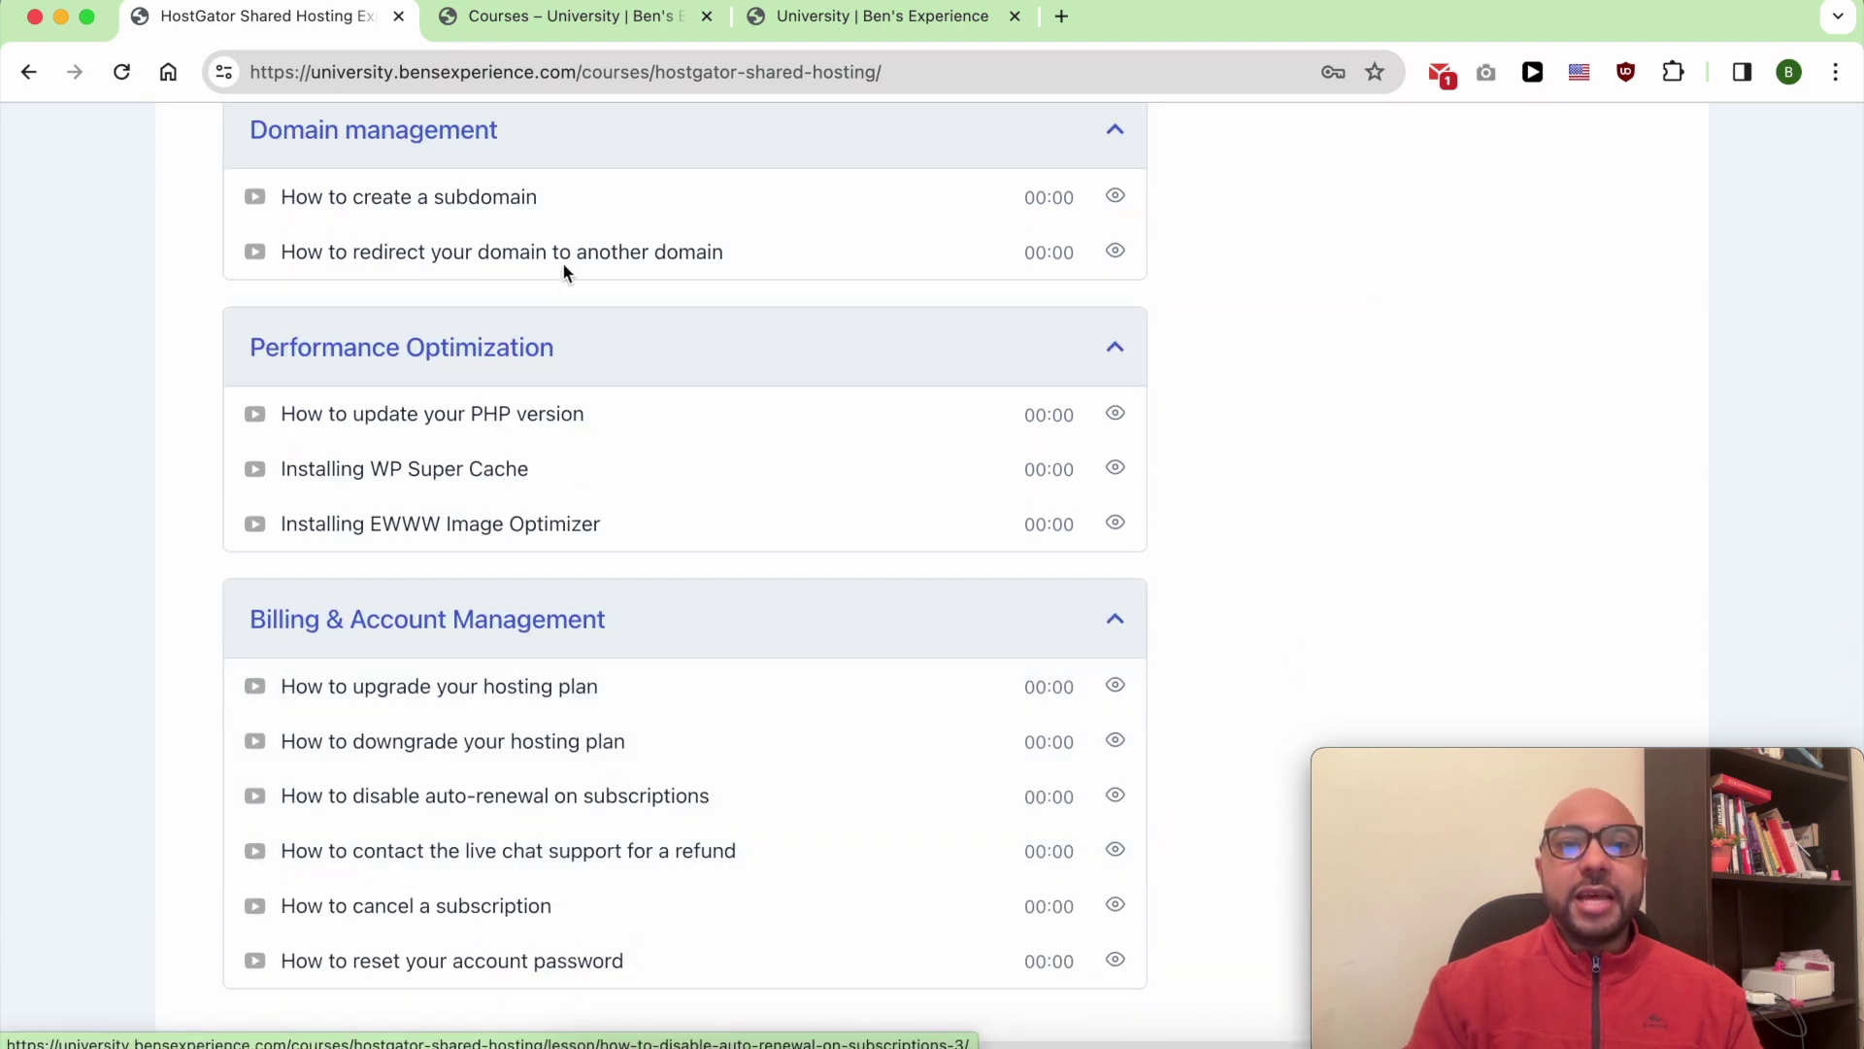
click(579, 31)
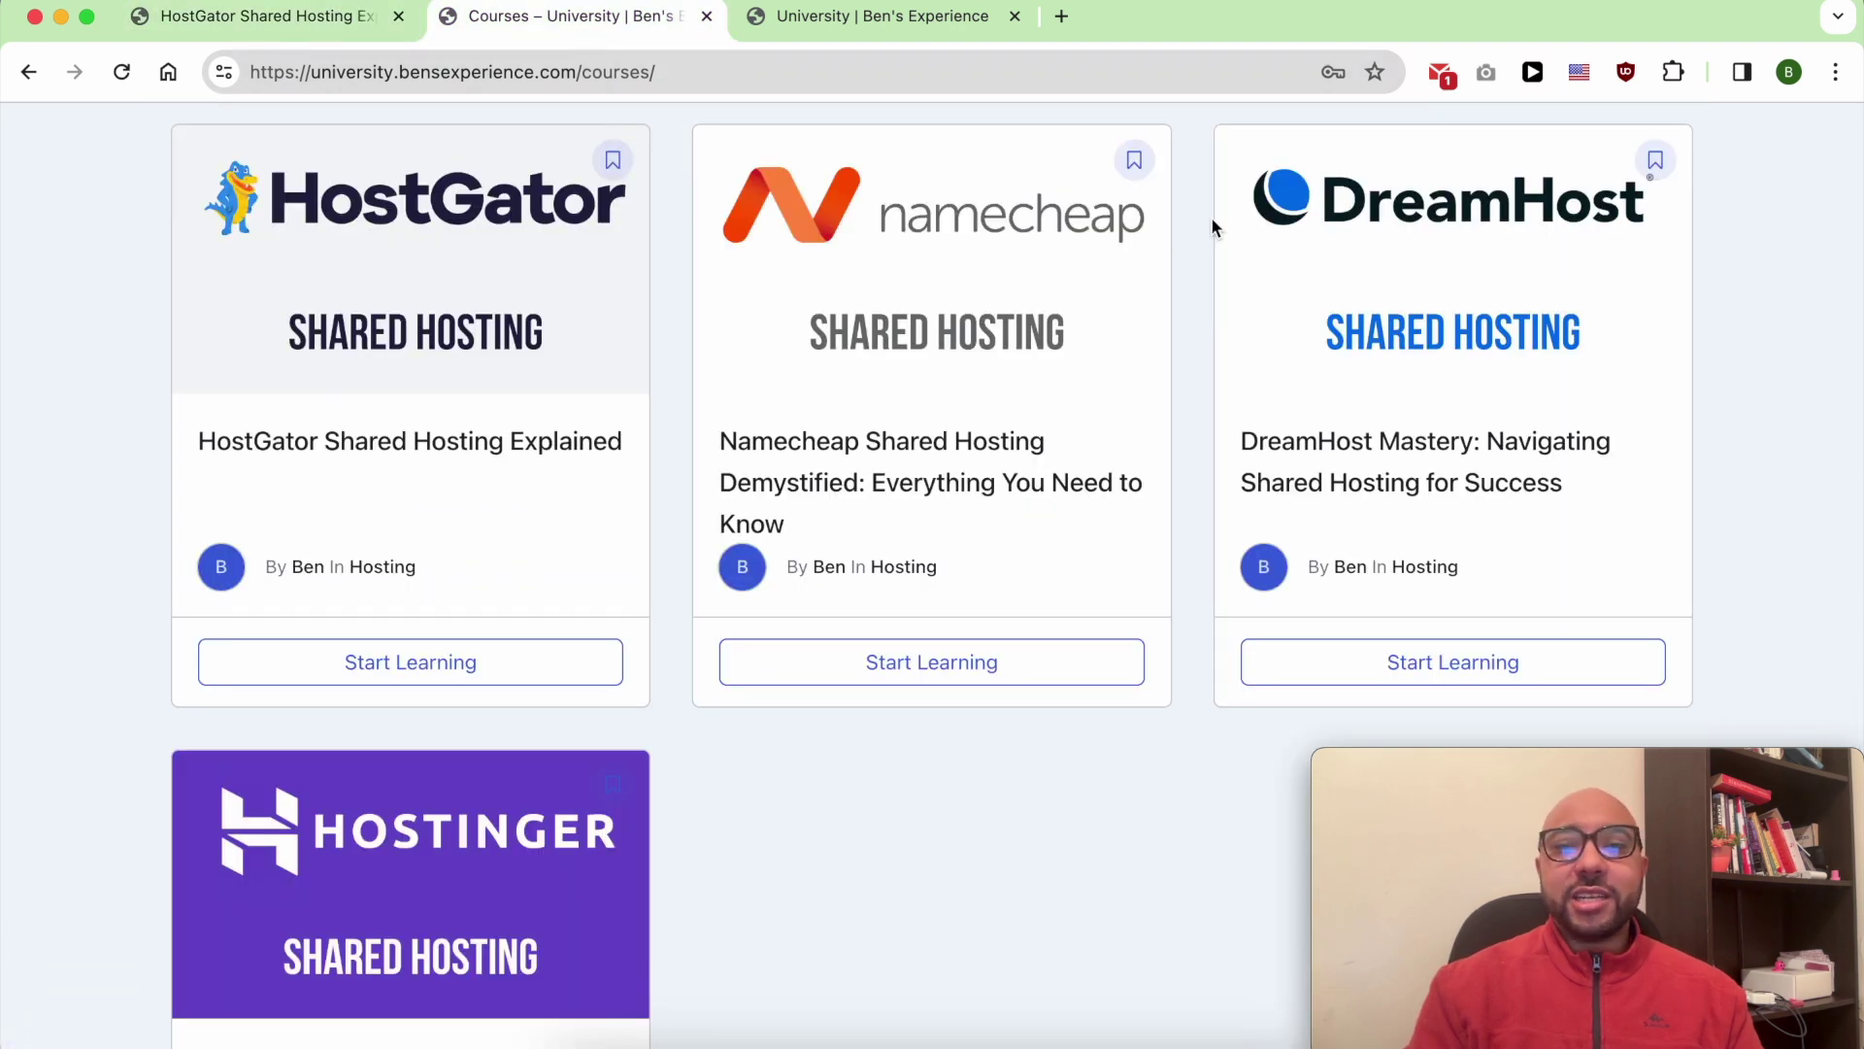
click(816, 20)
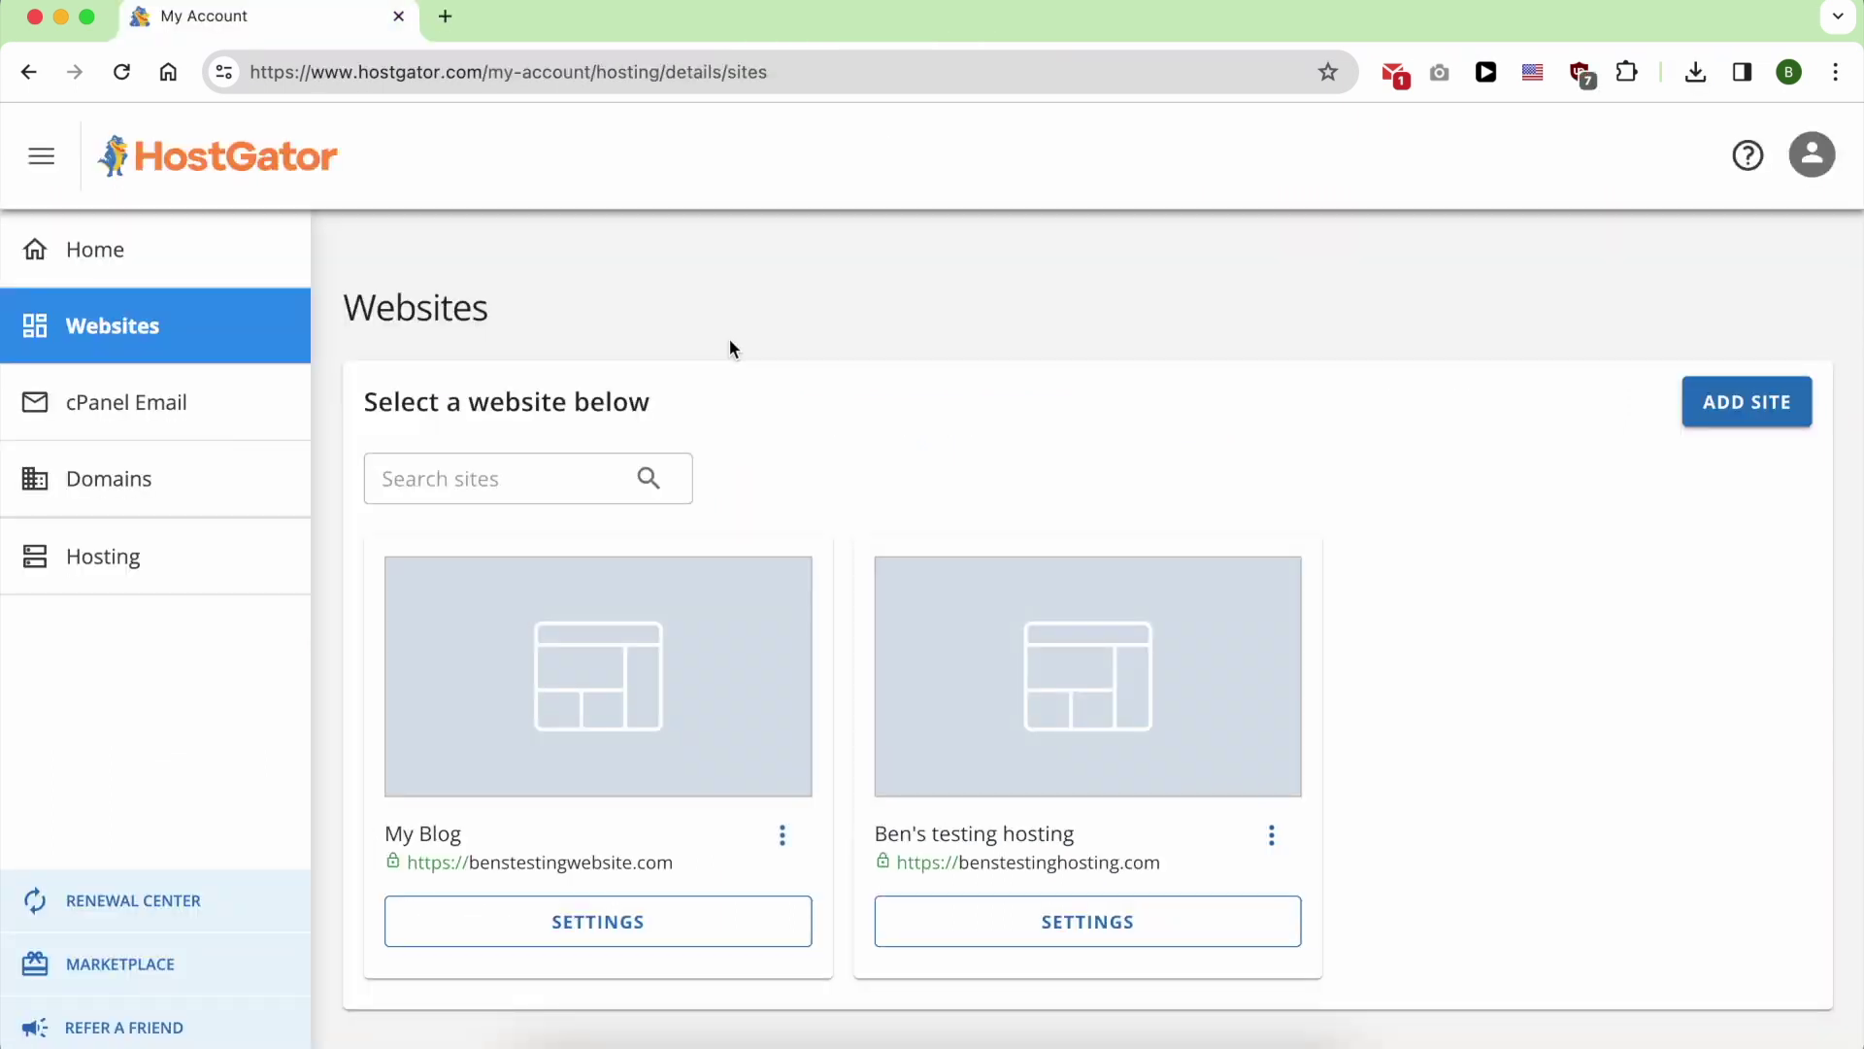
Open the My Blog site's Advanced settings and launch its cPanel dashboard.
click(629, 927)
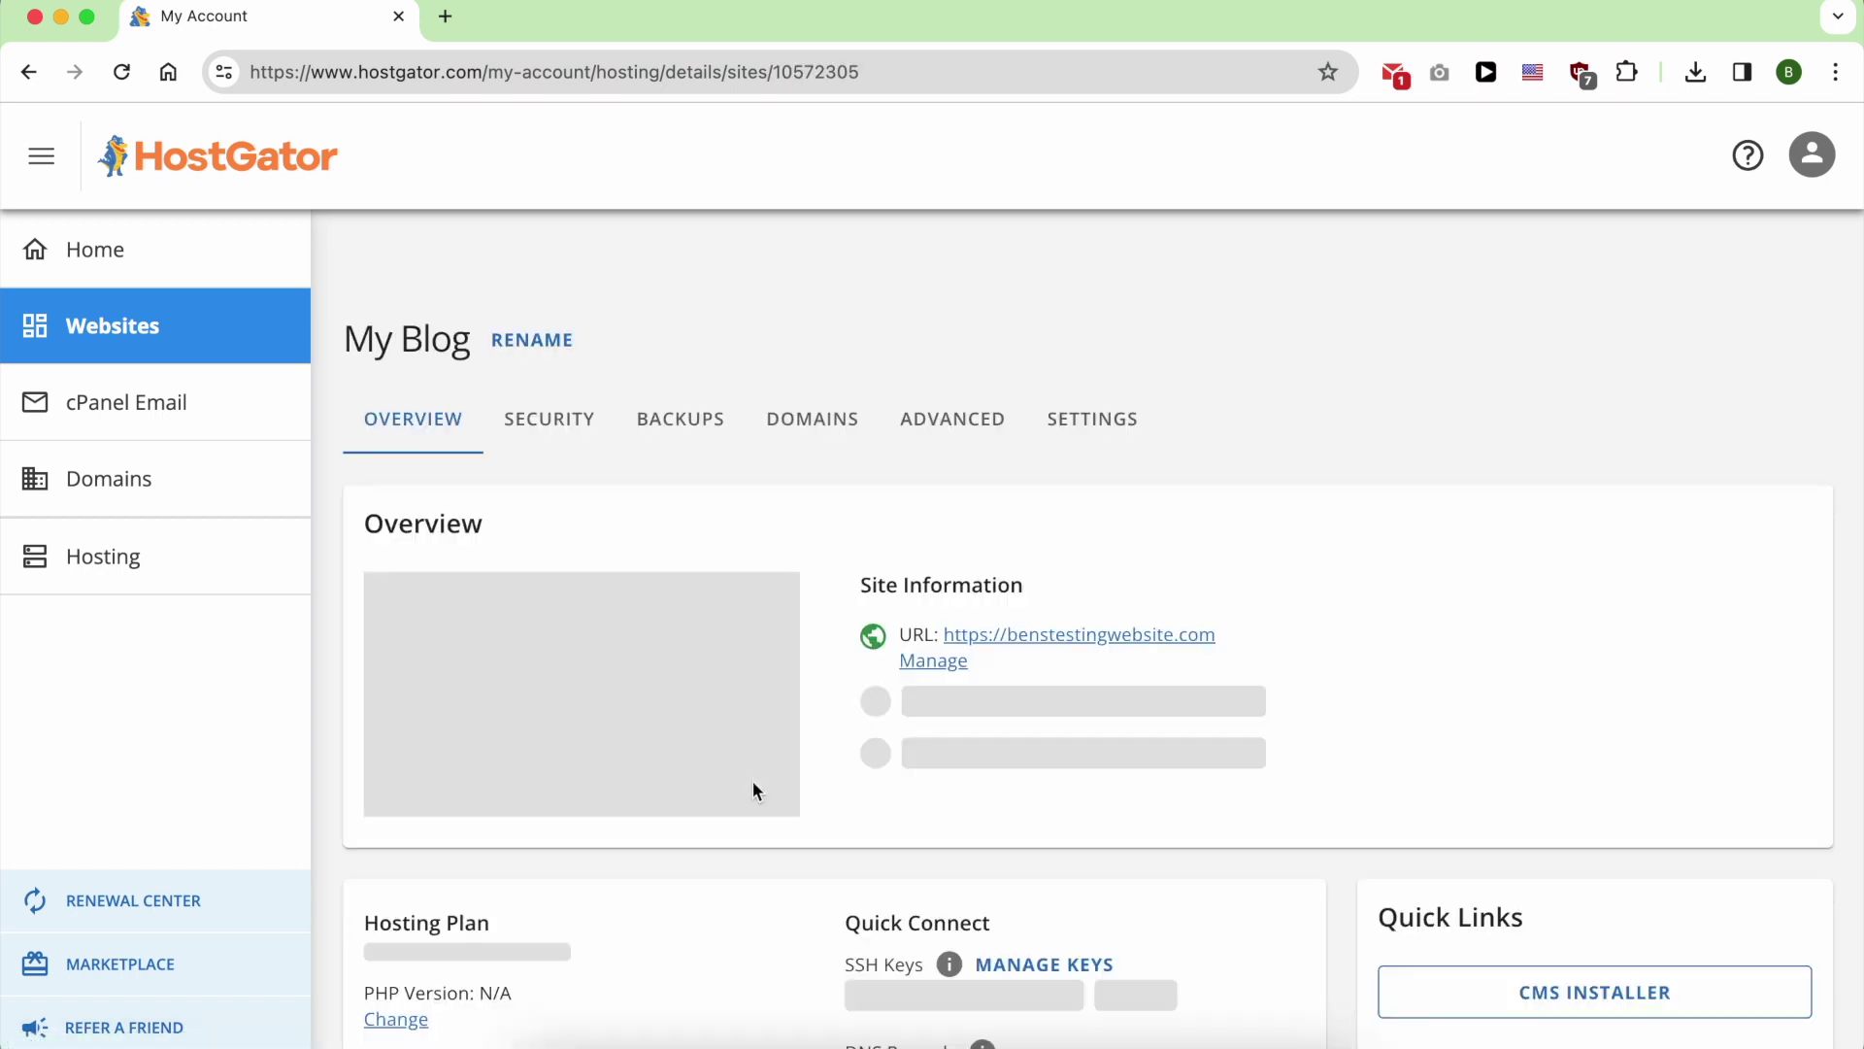
click(982, 420)
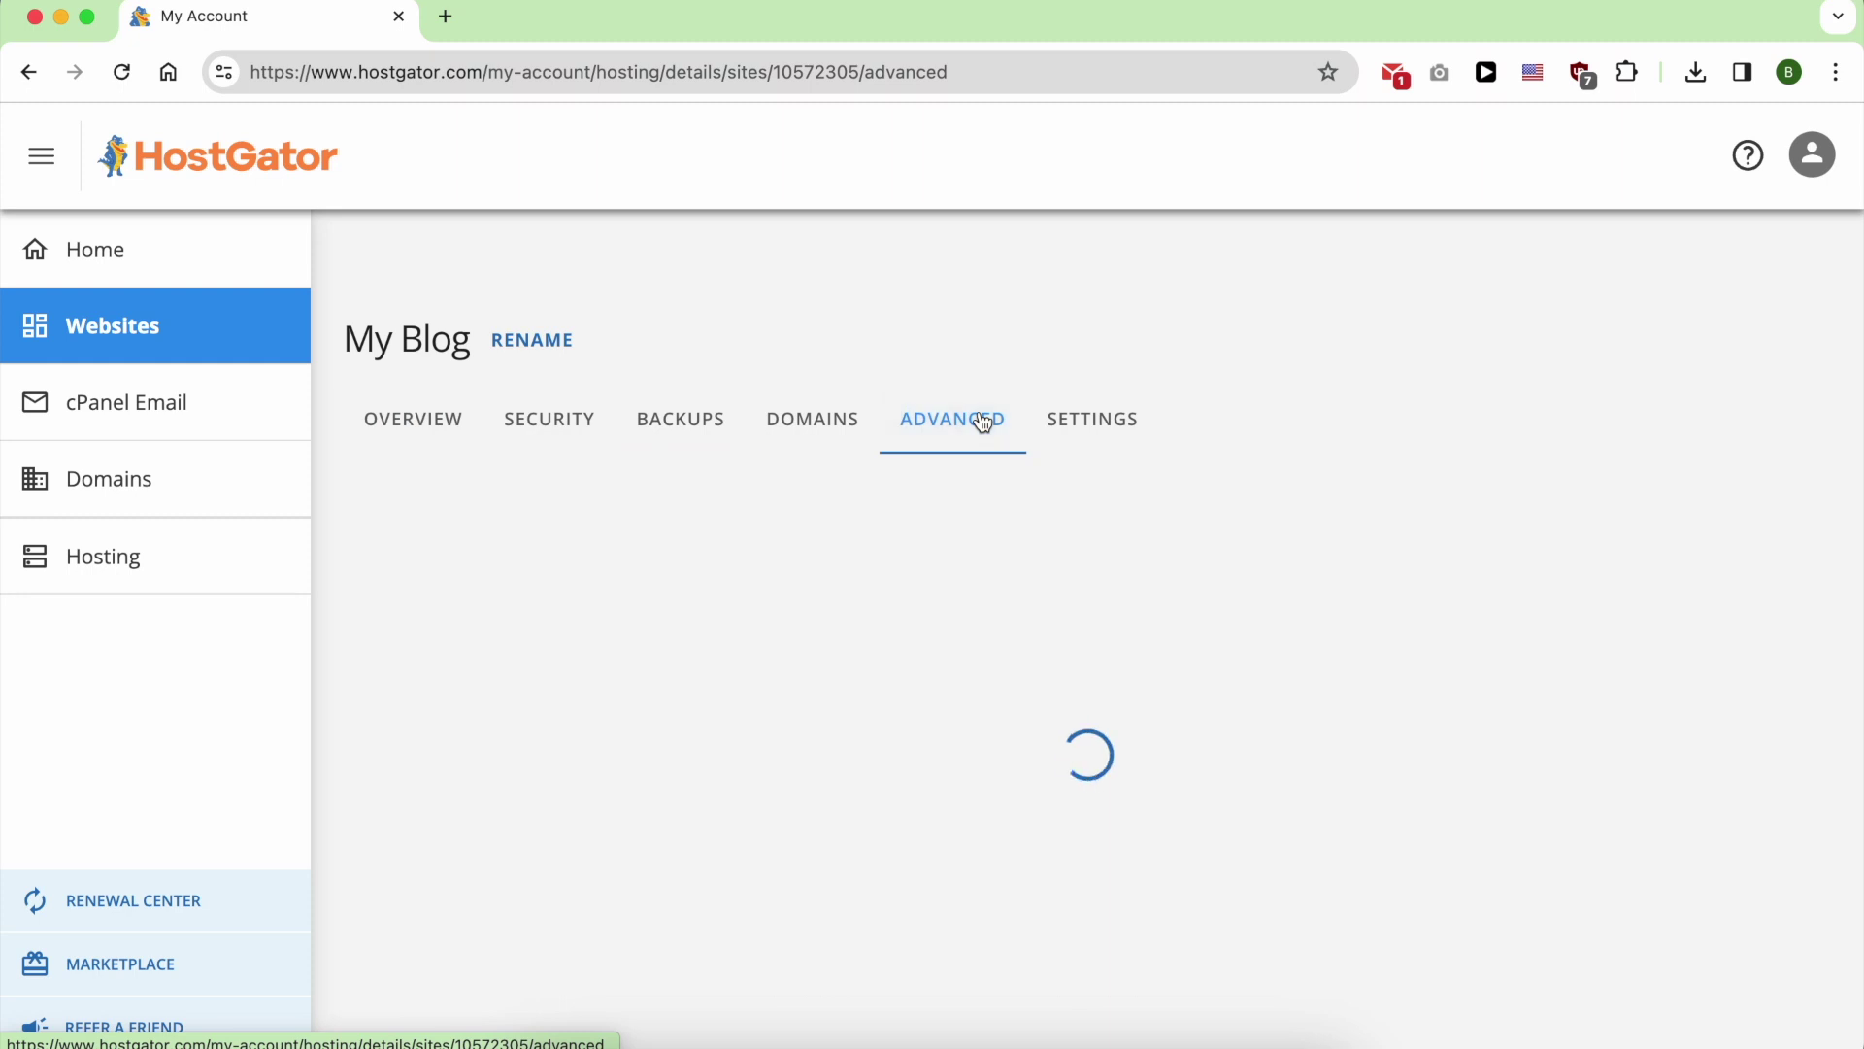
scroll(979, 488, down, 10)
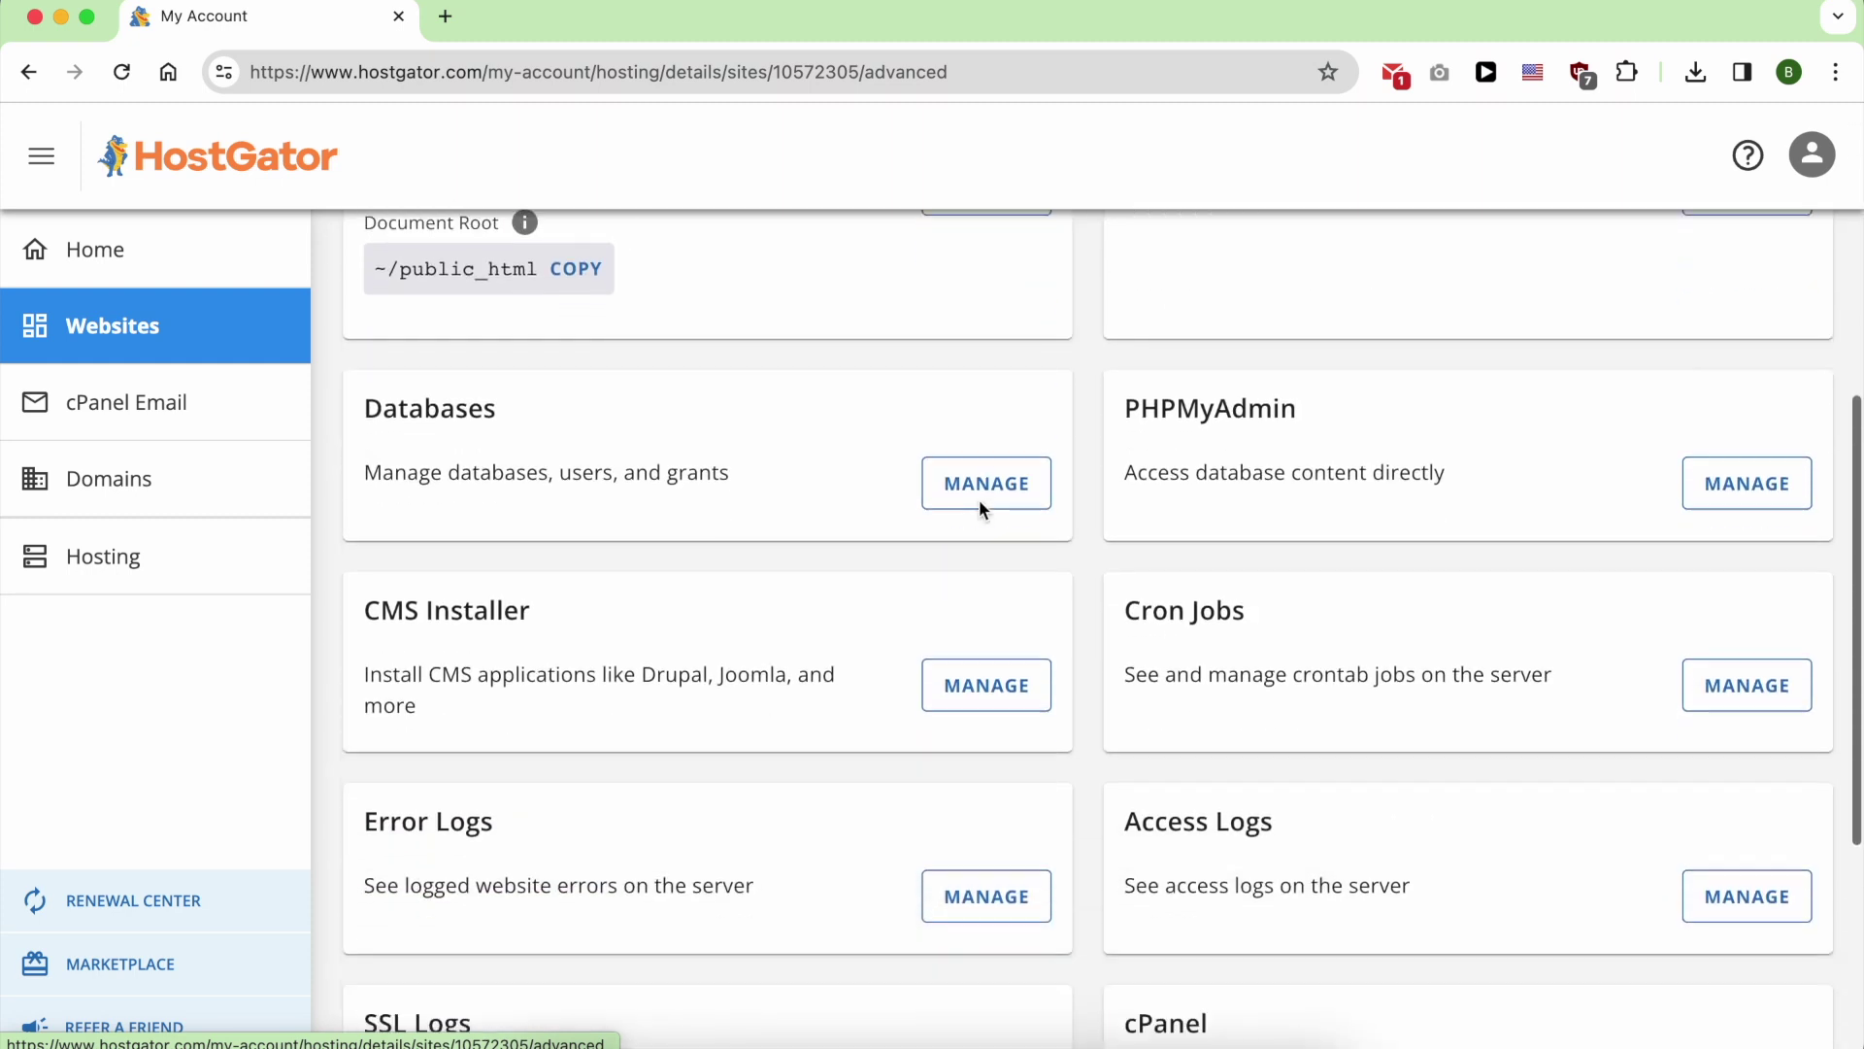
double_click(1164, 641)
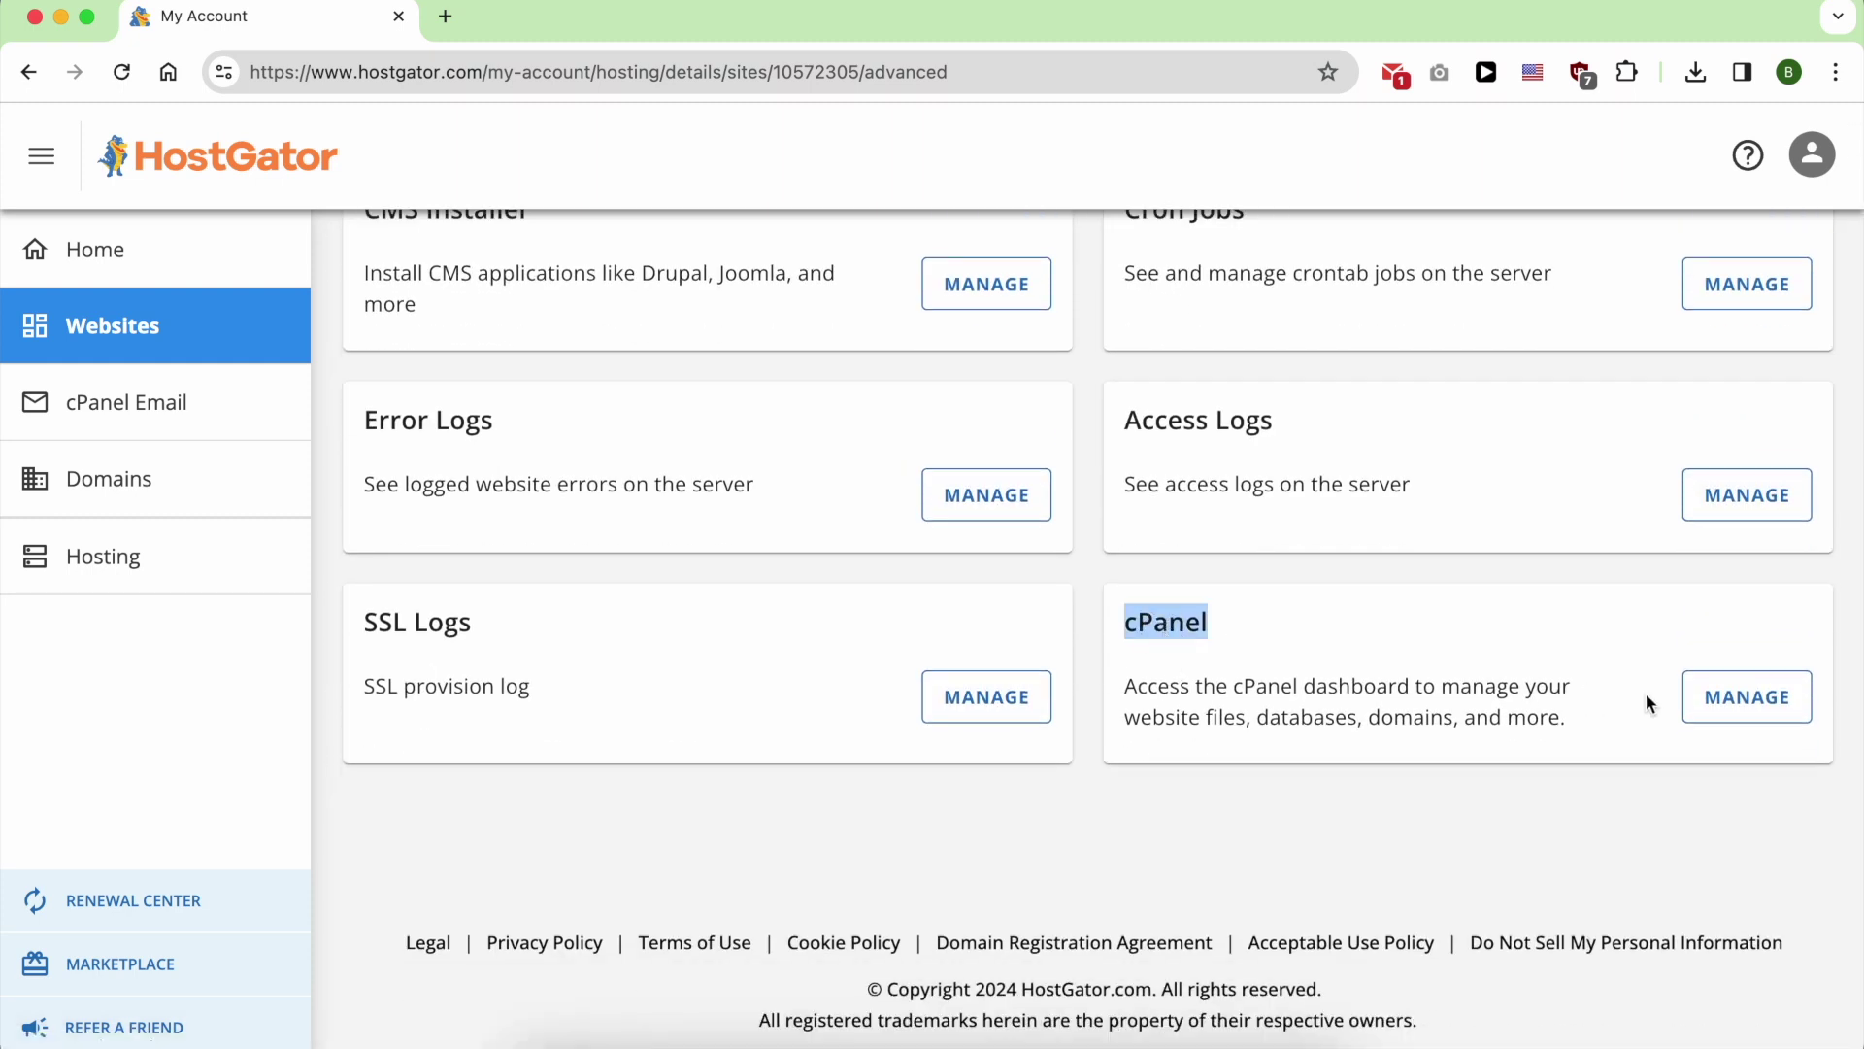
click(1761, 712)
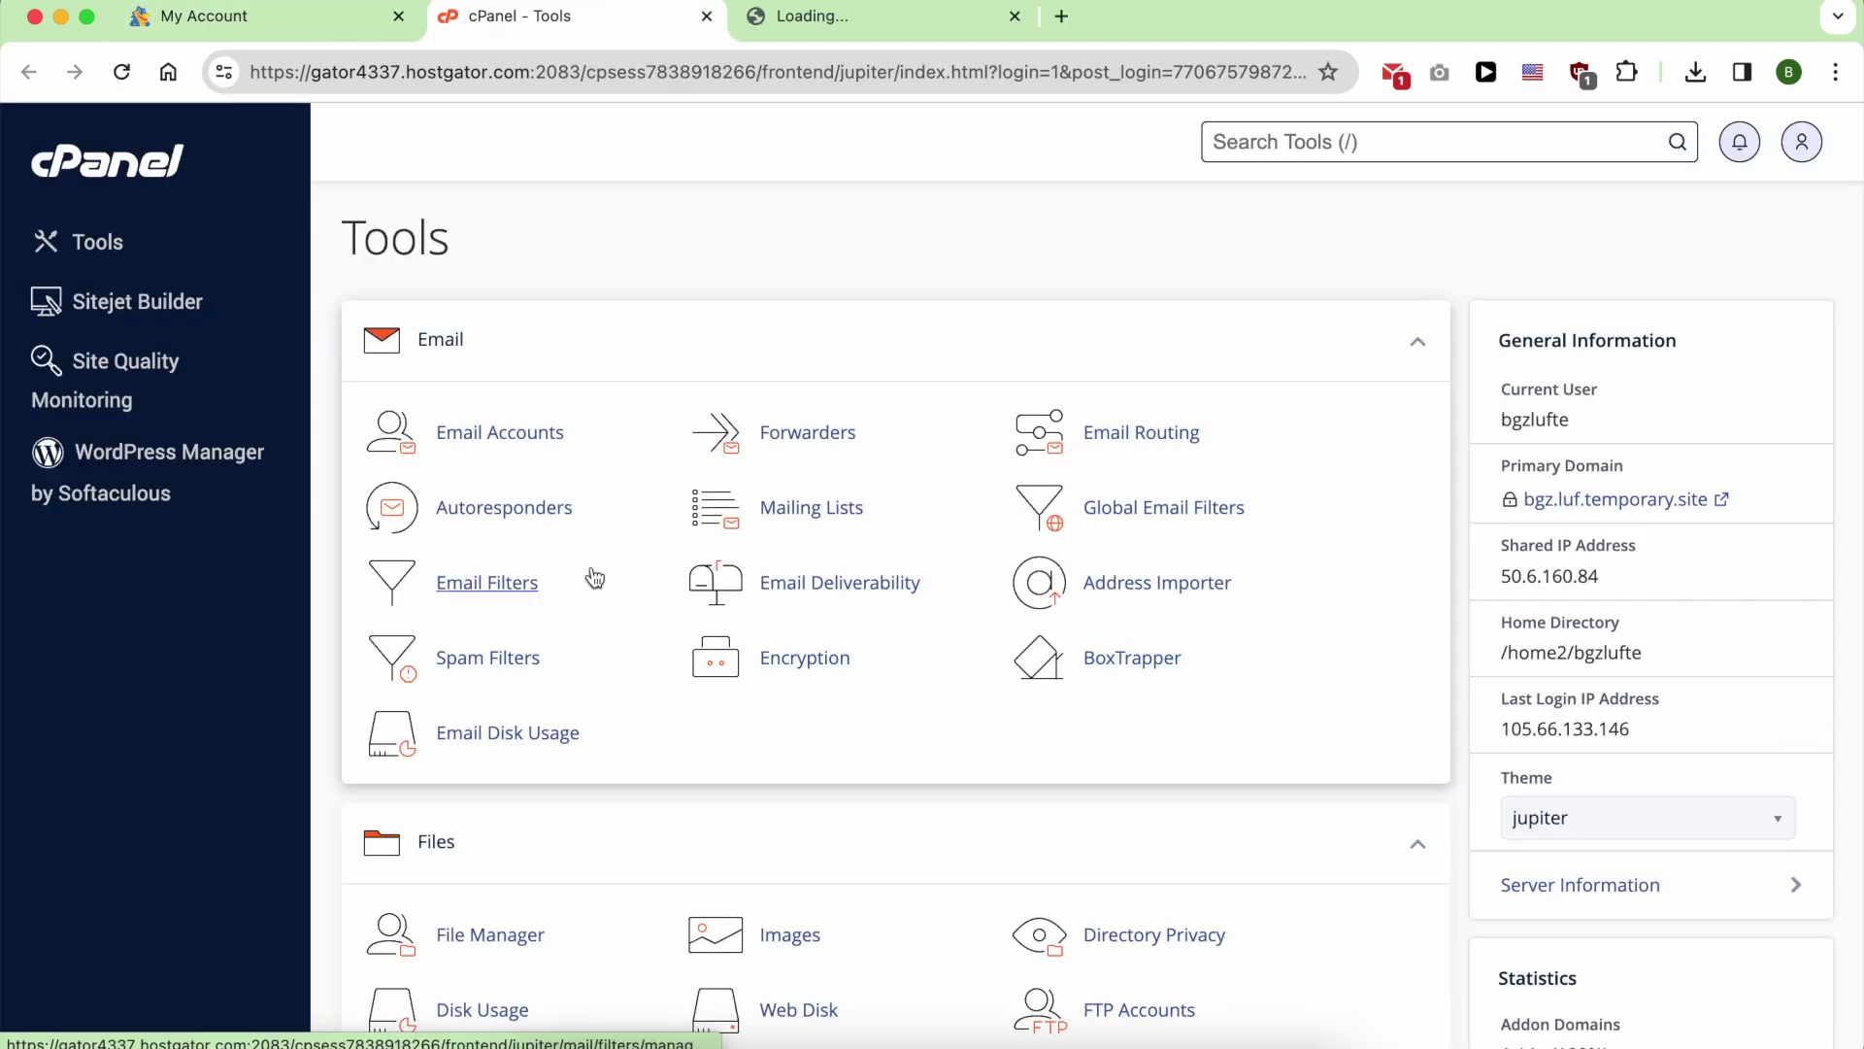
Scroll down to the Software tools and open WordPress Manager by Softaculous.
scroll(738, 764, down, 1)
scroll(738, 763, down, 14)
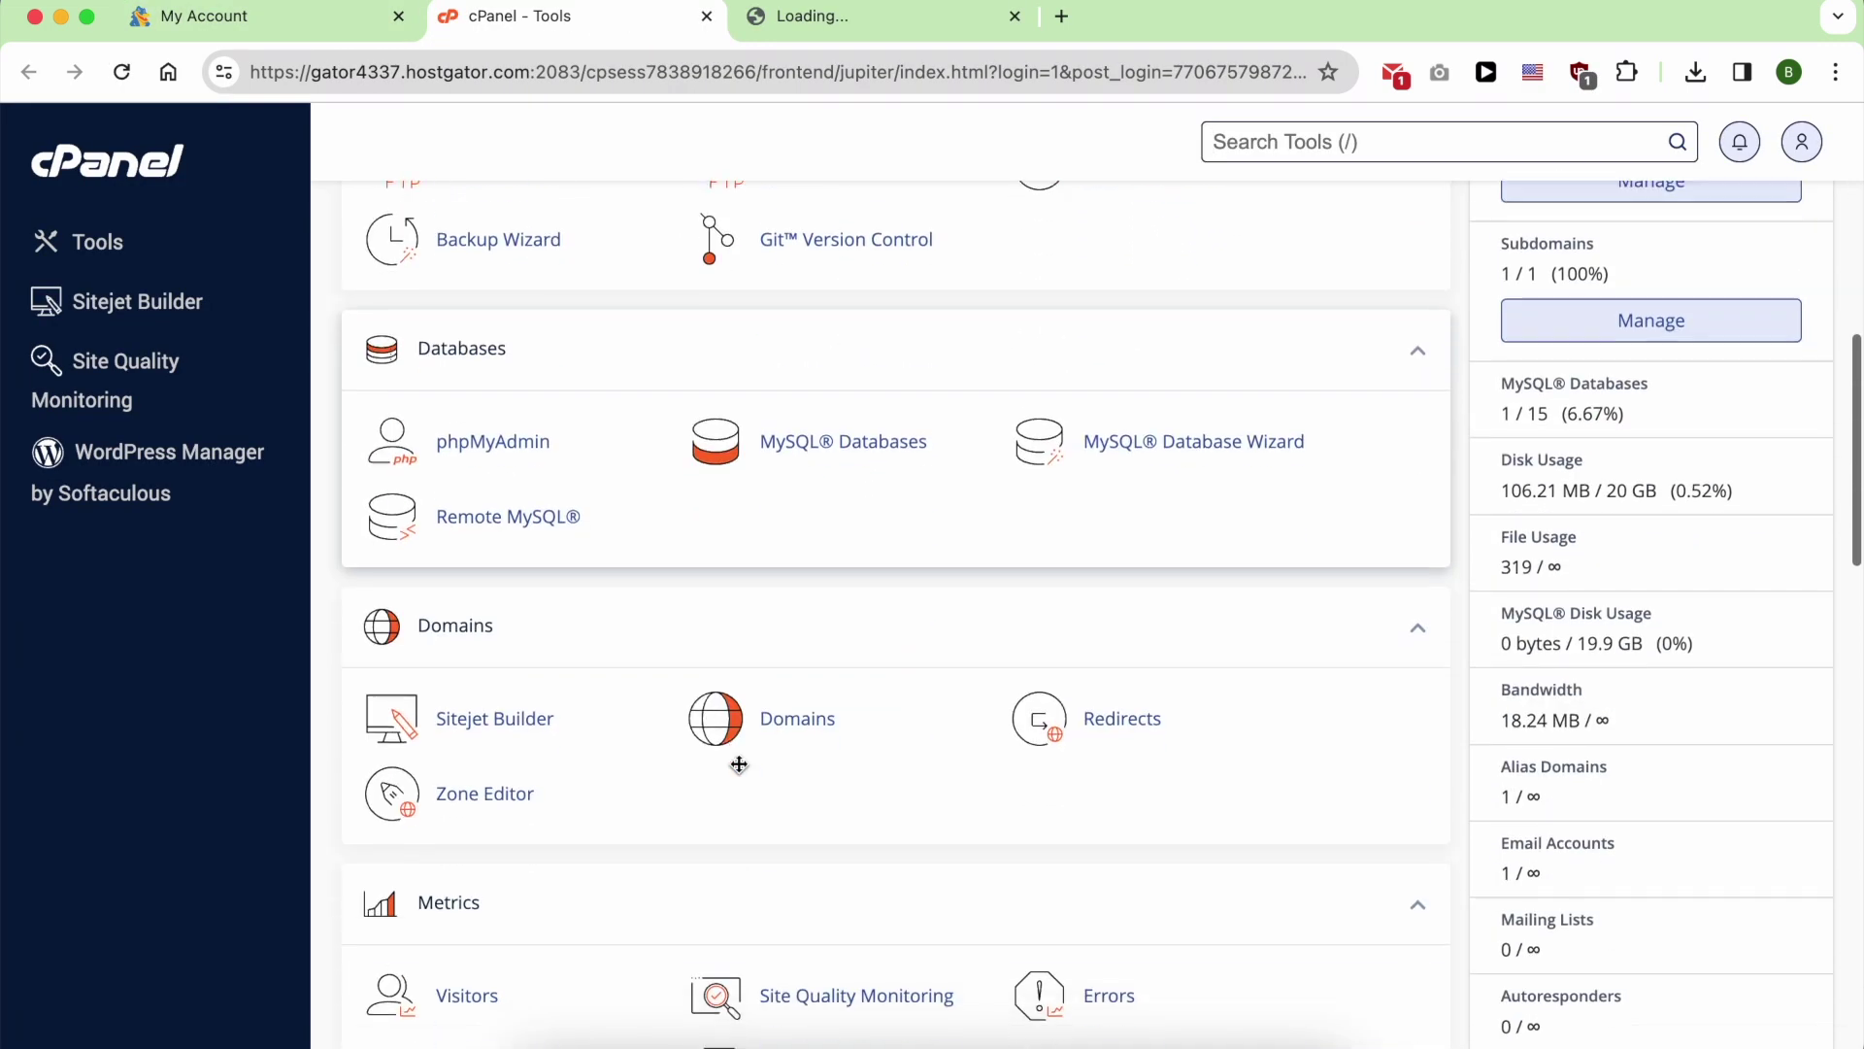
scroll(740, 764, down, 6)
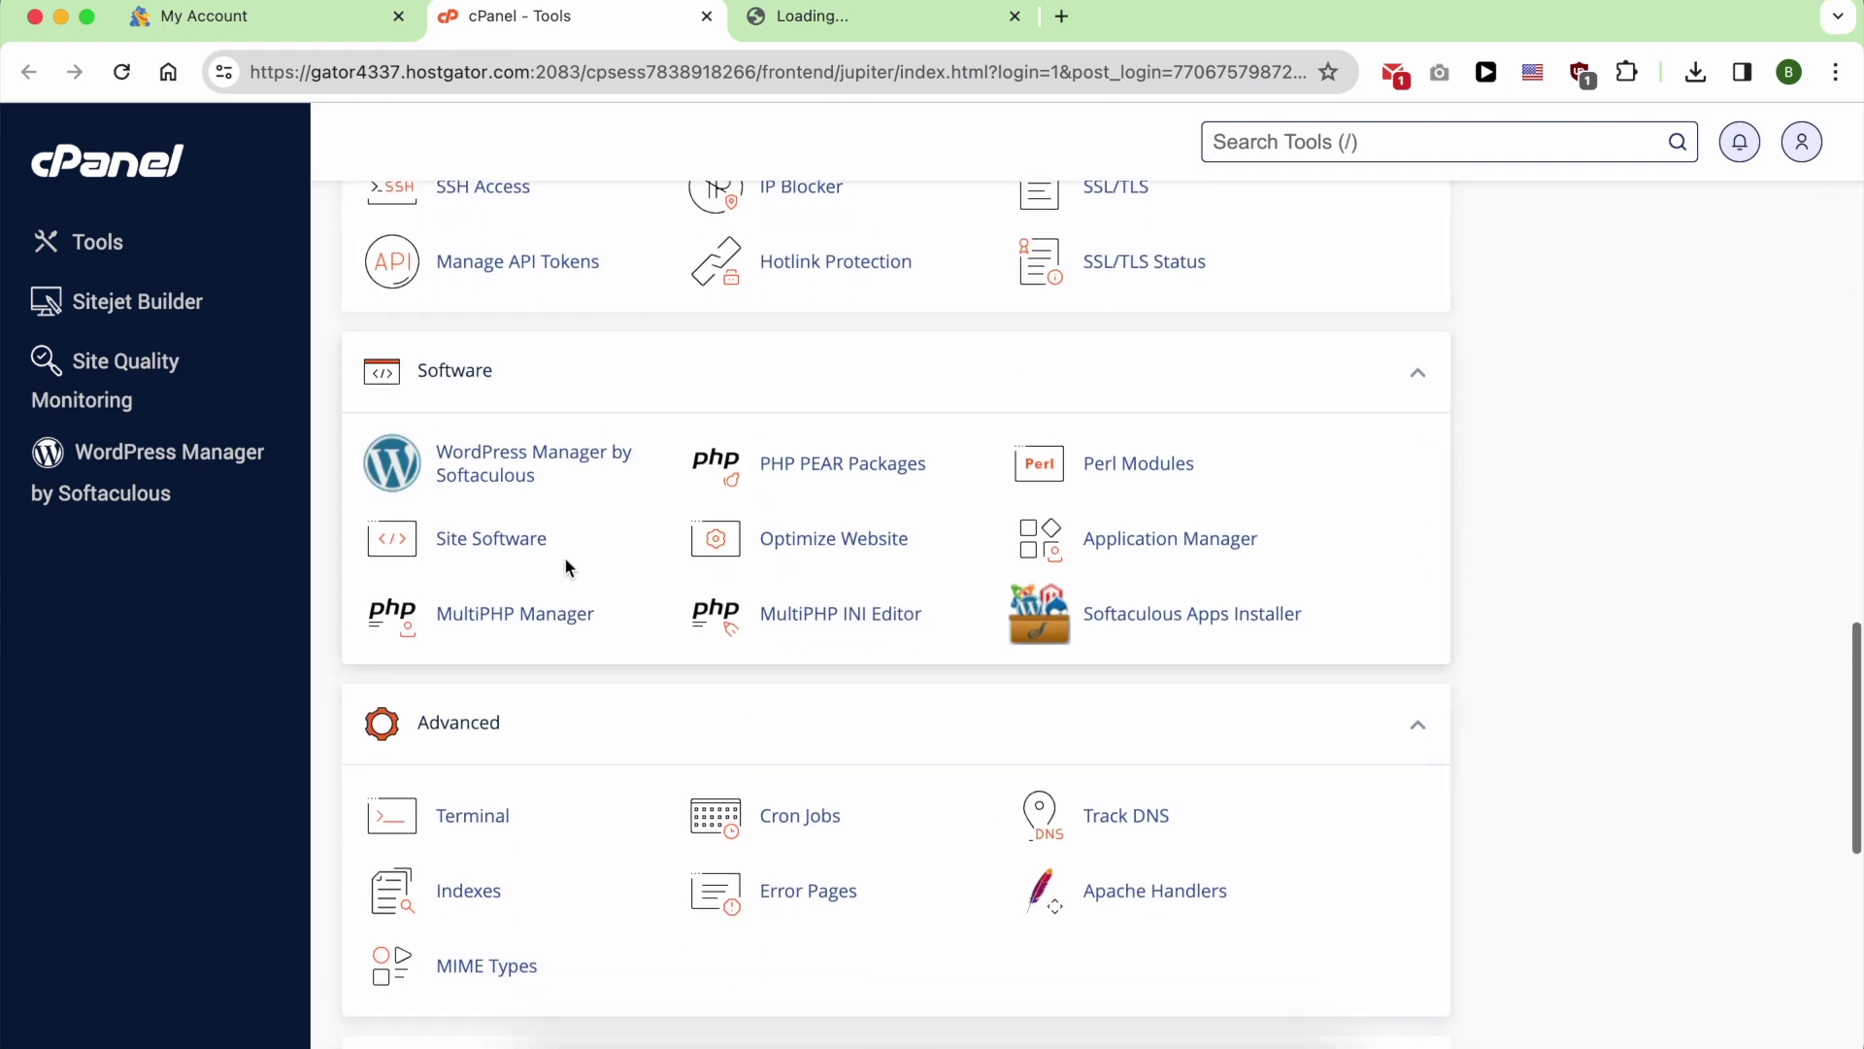
click(529, 472)
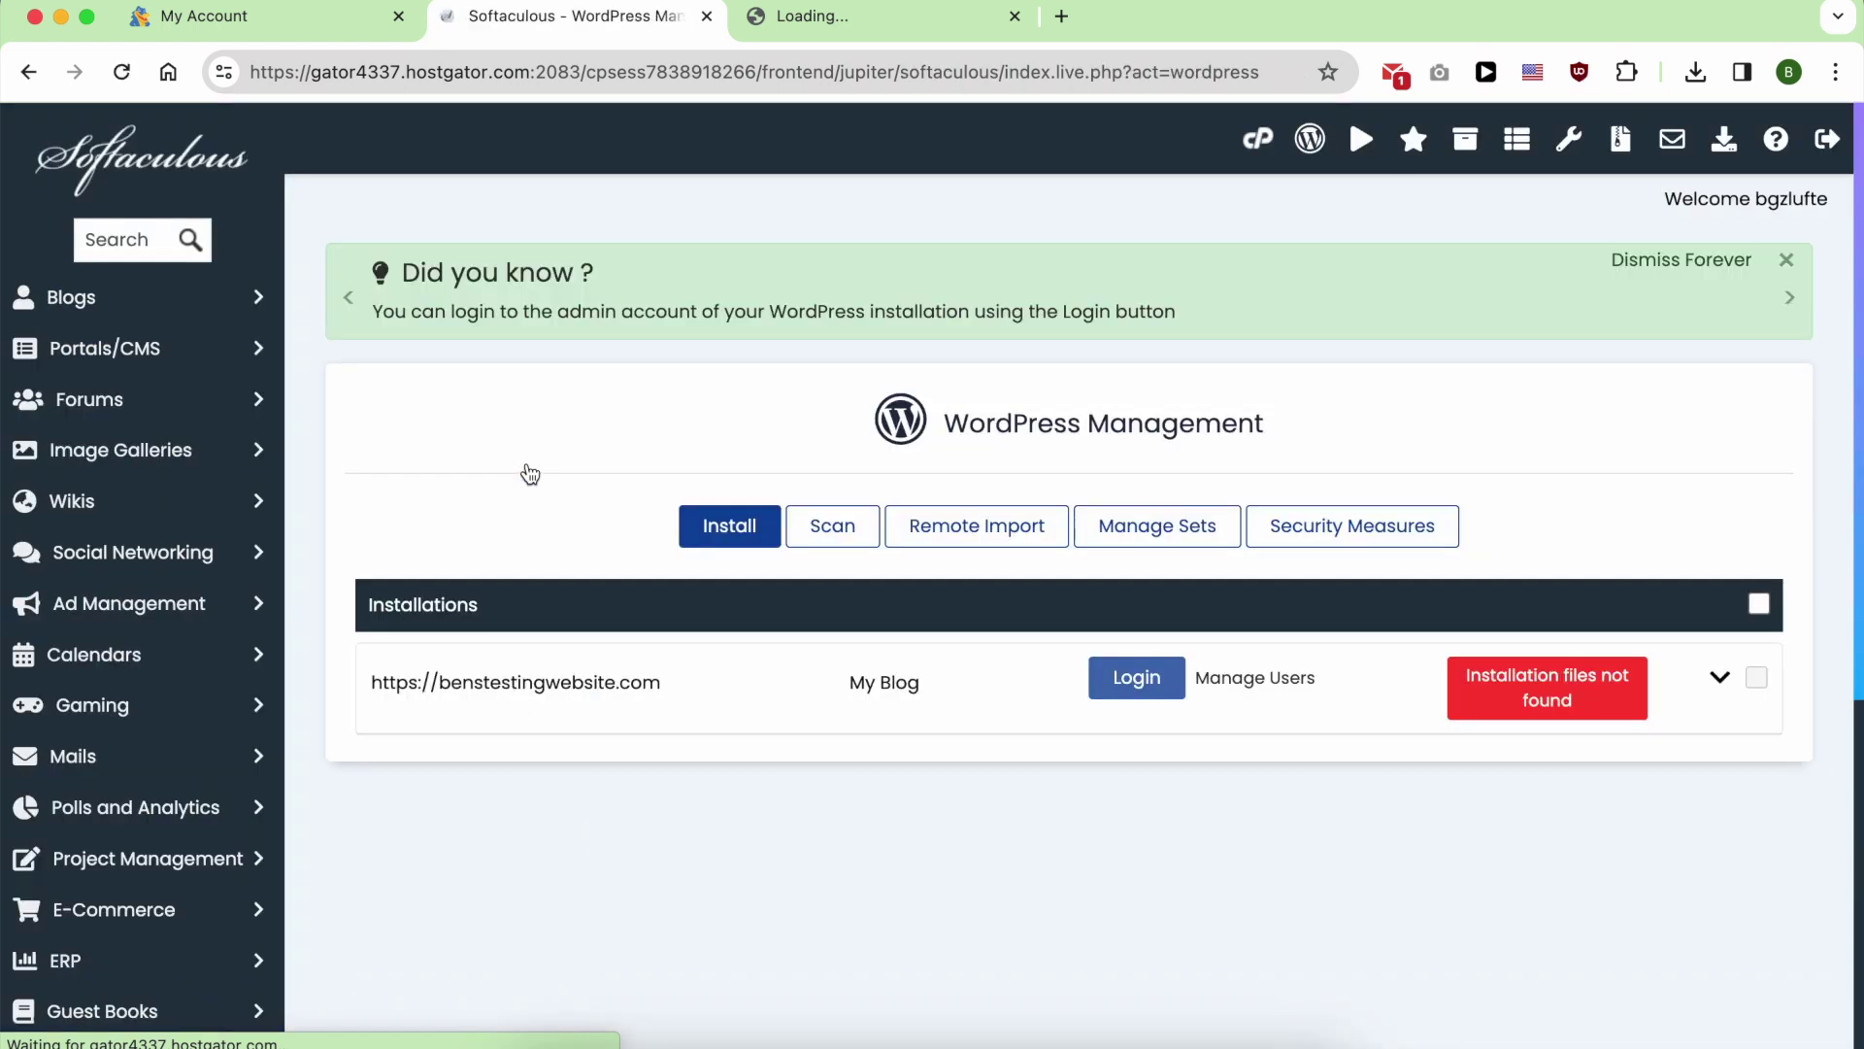
Start a new install on benstestingwebsite.com, keeping WordPress version 6.4.3.
click(723, 534)
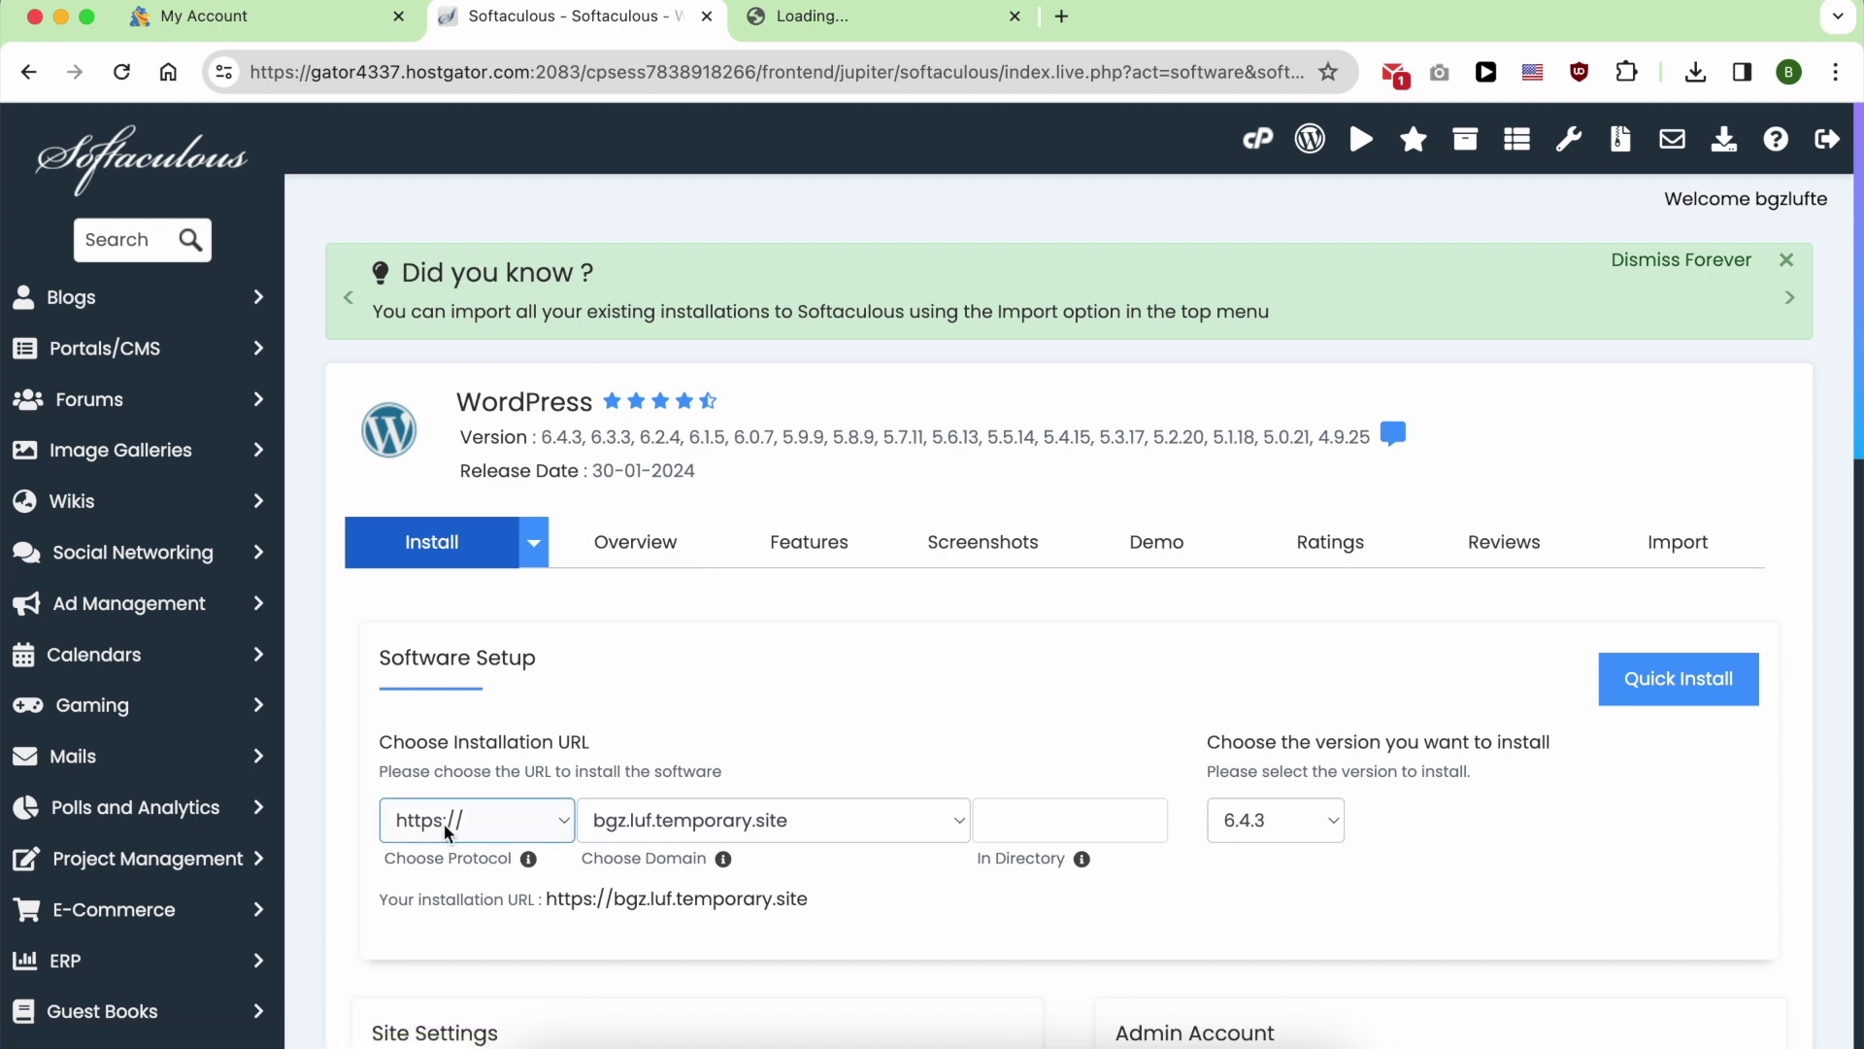
click(647, 823)
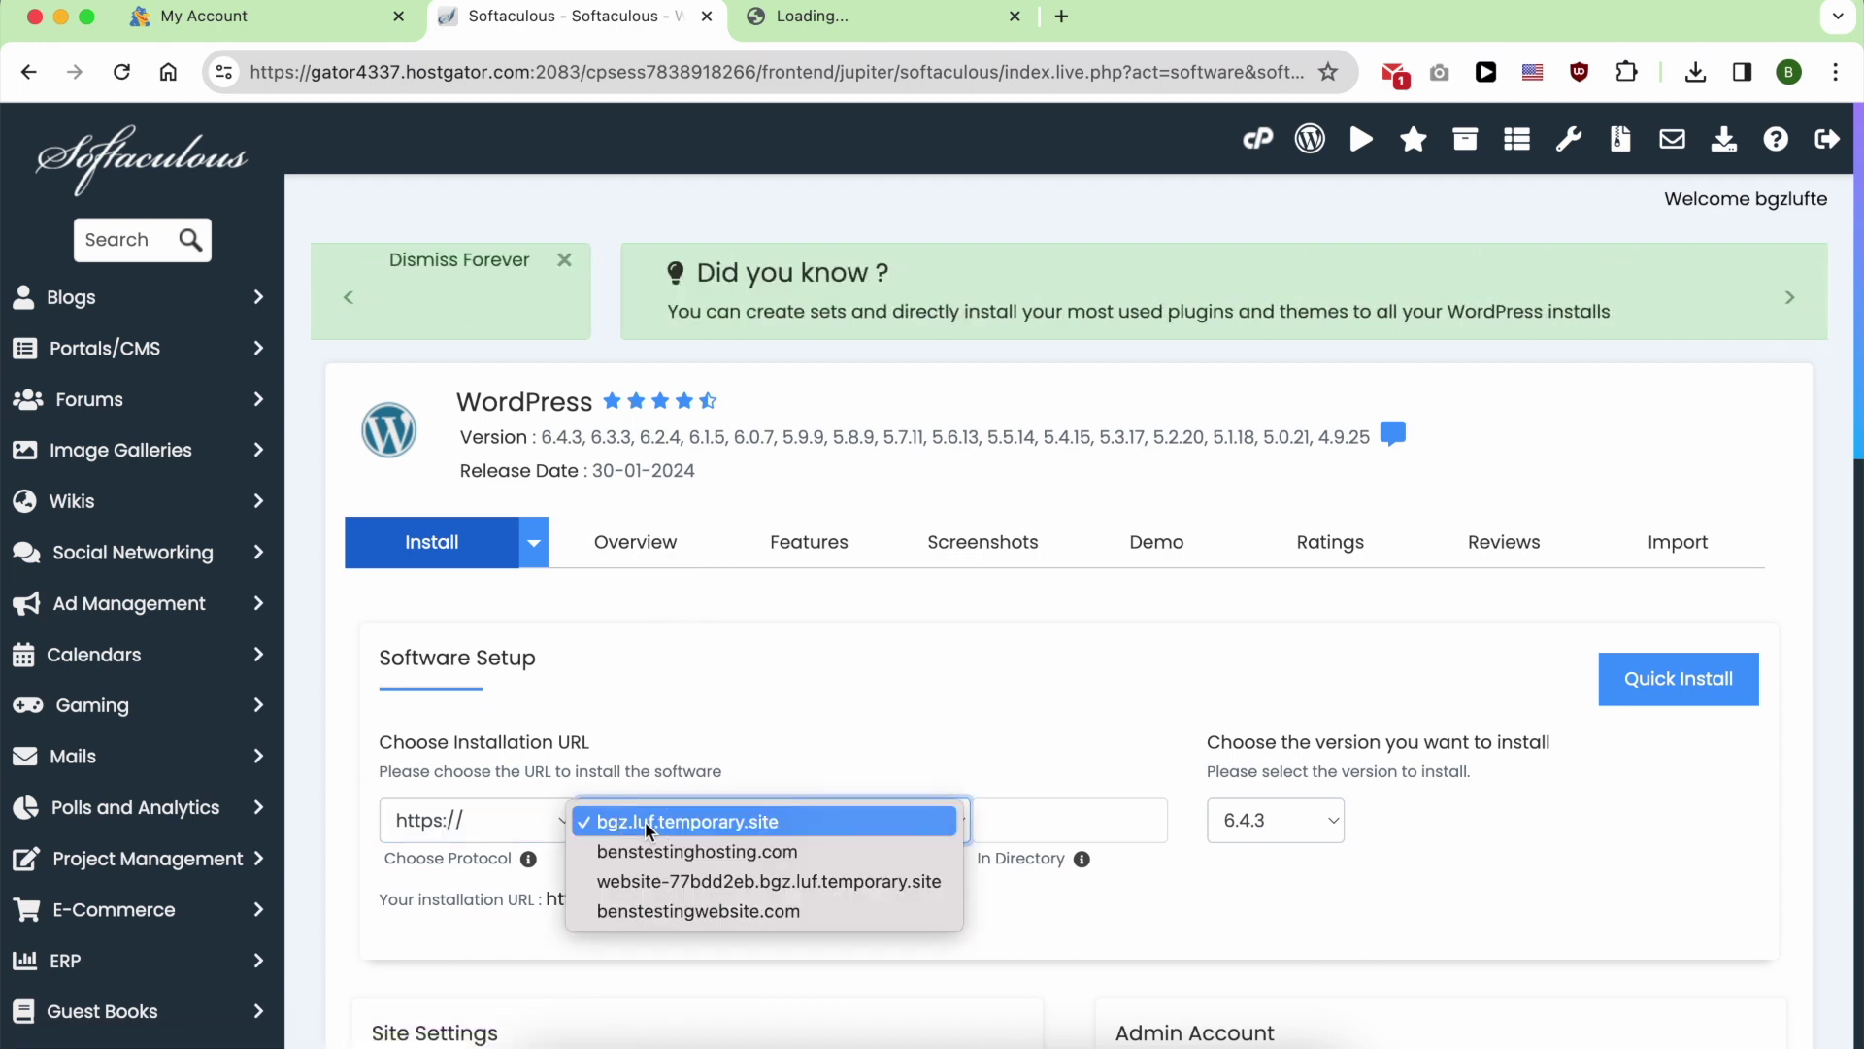
click(631, 913)
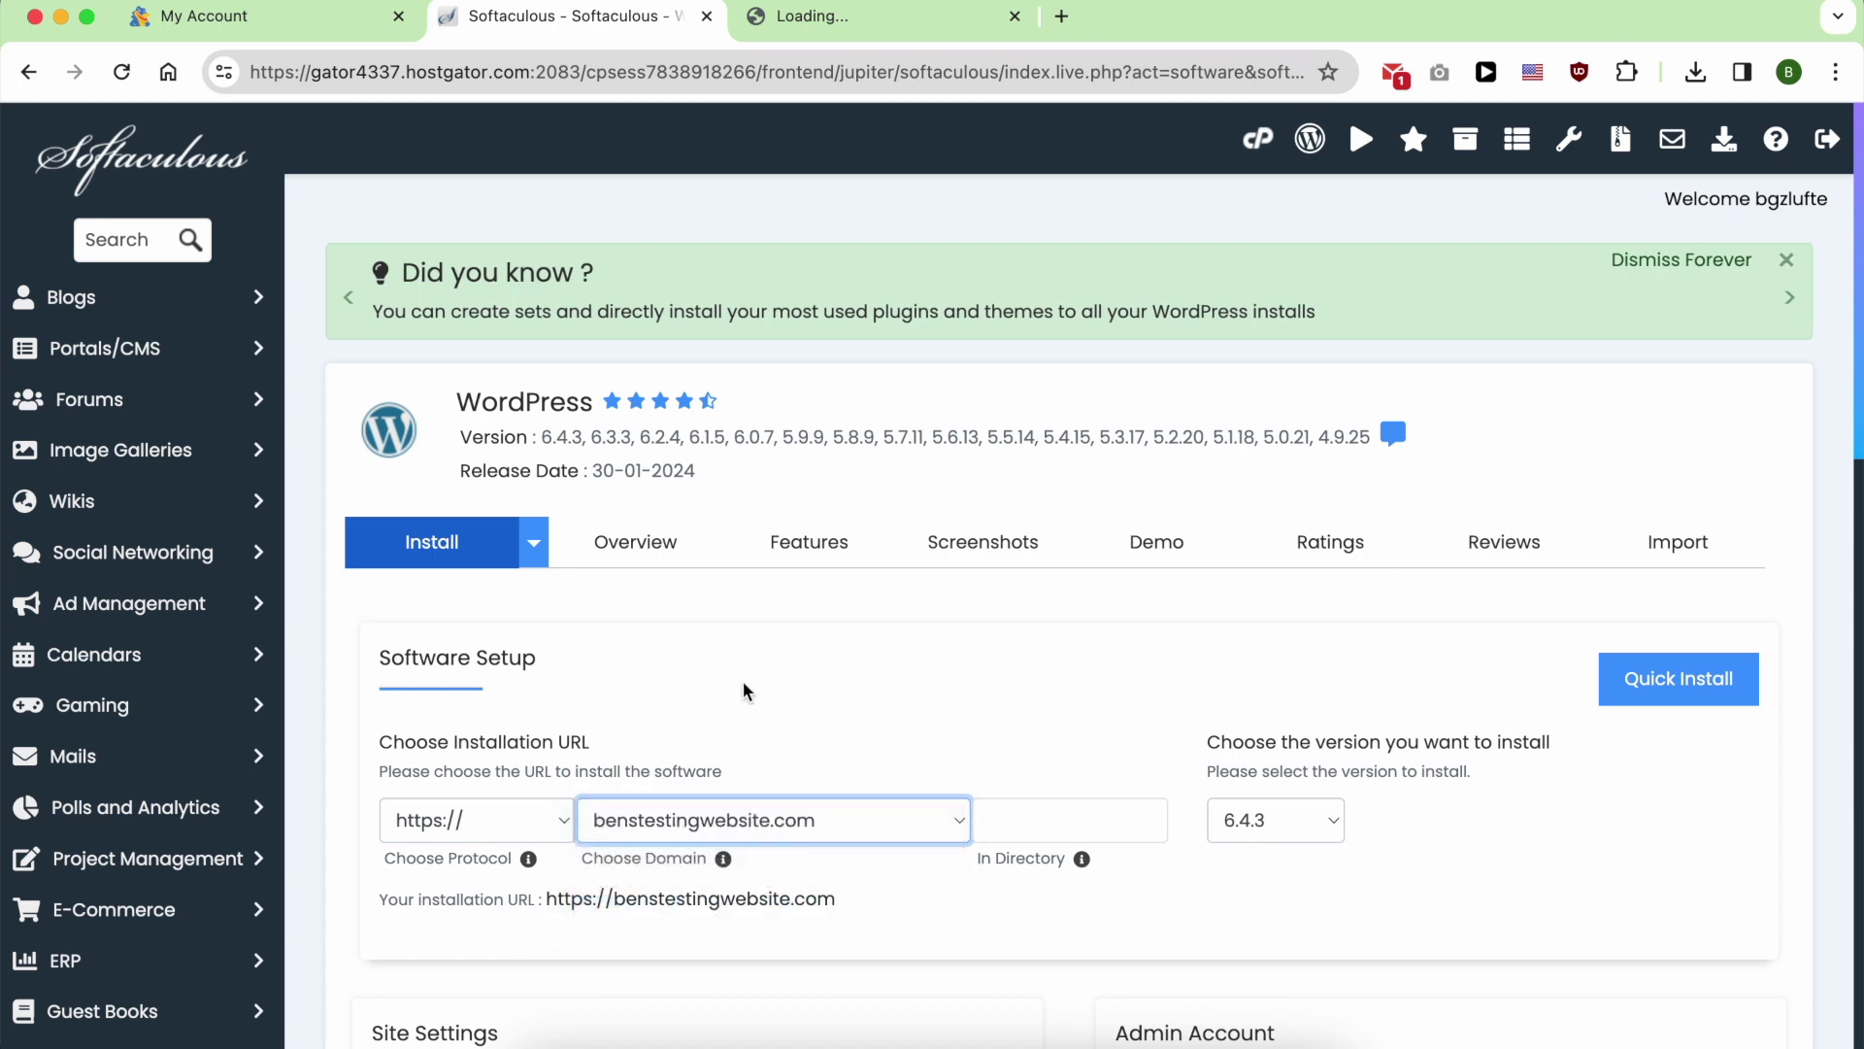
click(1292, 821)
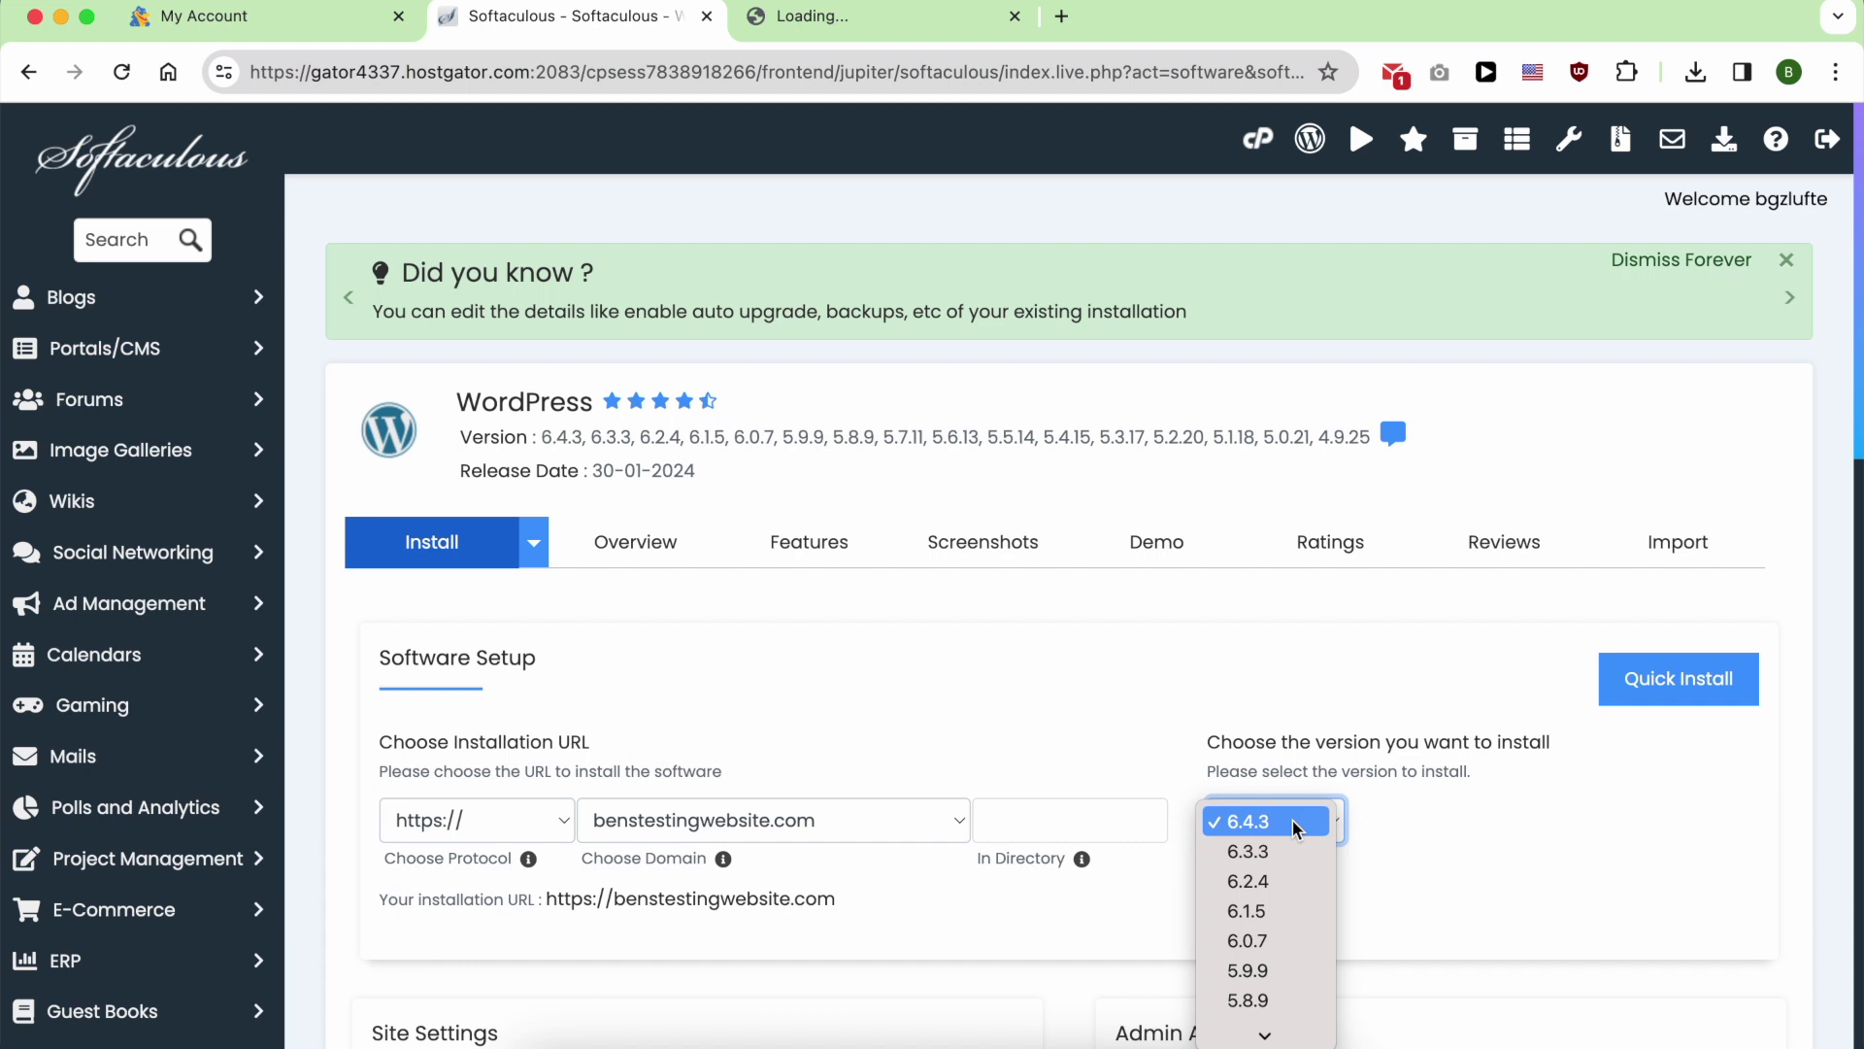
click(1291, 823)
scroll(1082, 787, down, 7)
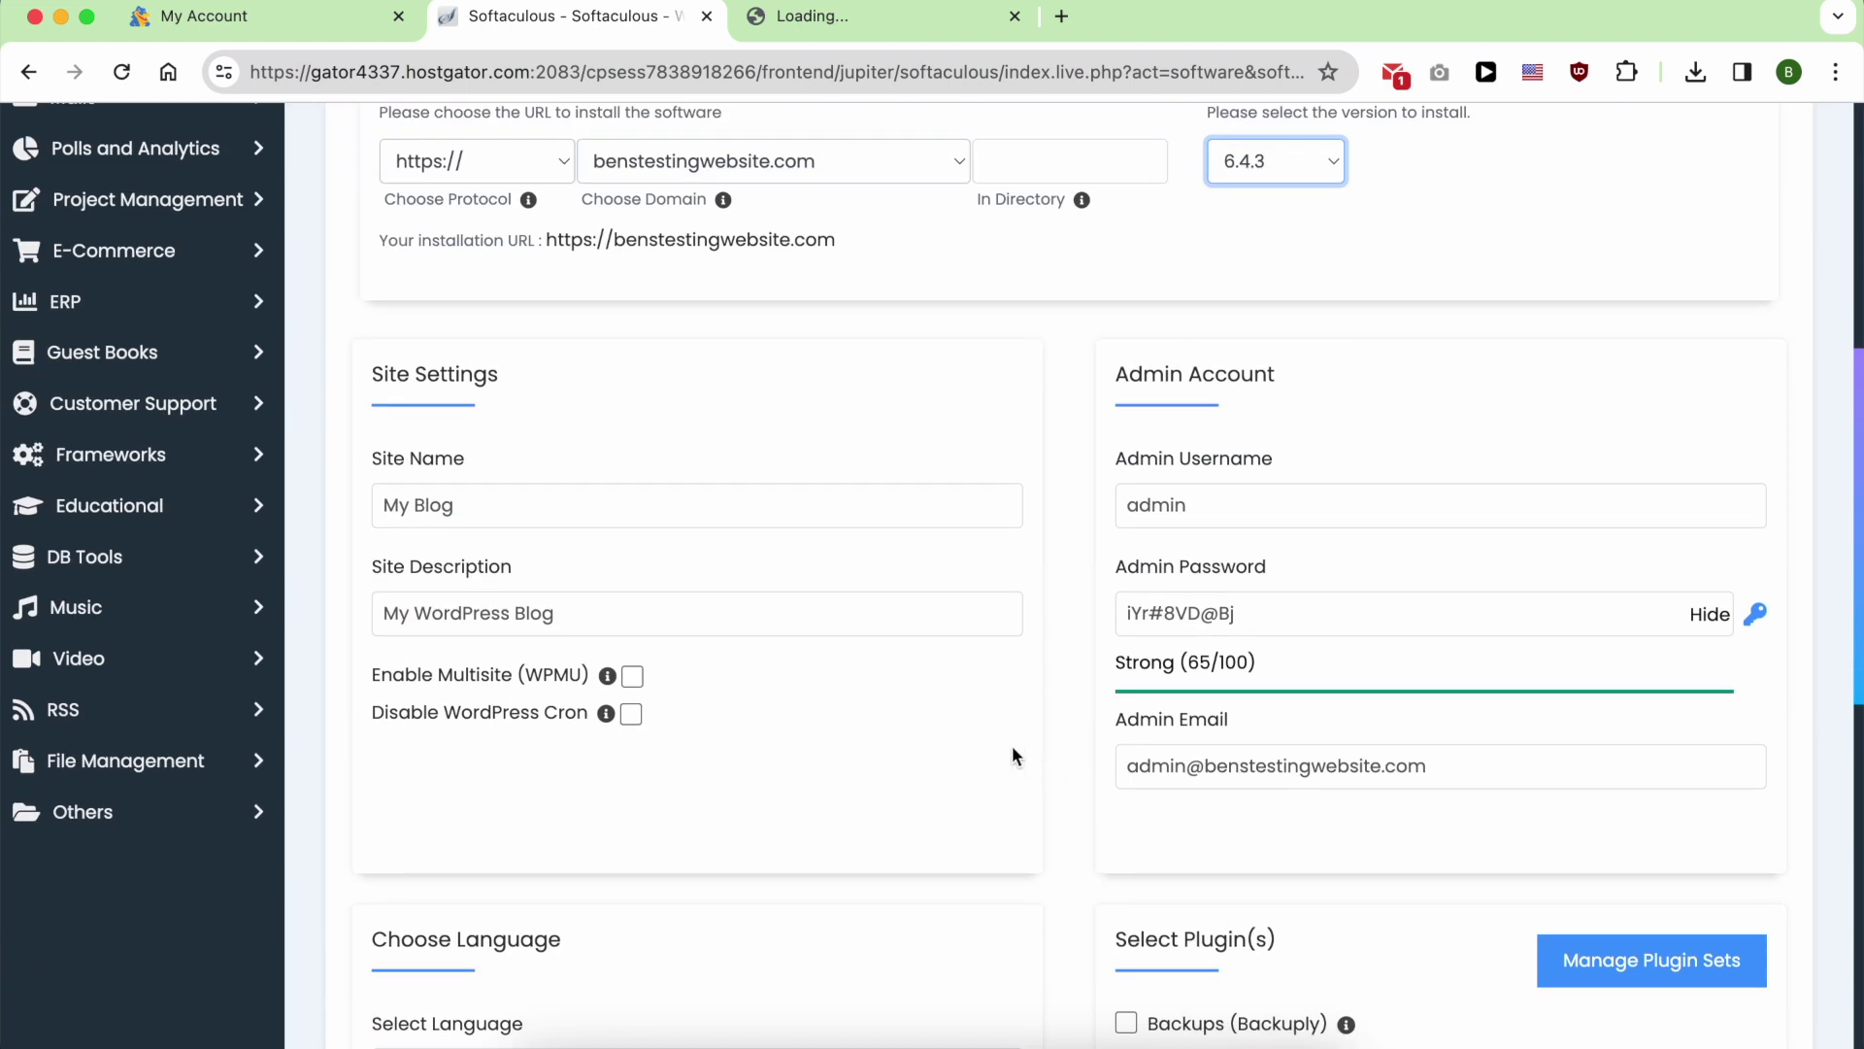
Keep the site name My Blog and replace the default admin username.
double_click(486, 504)
click(491, 507)
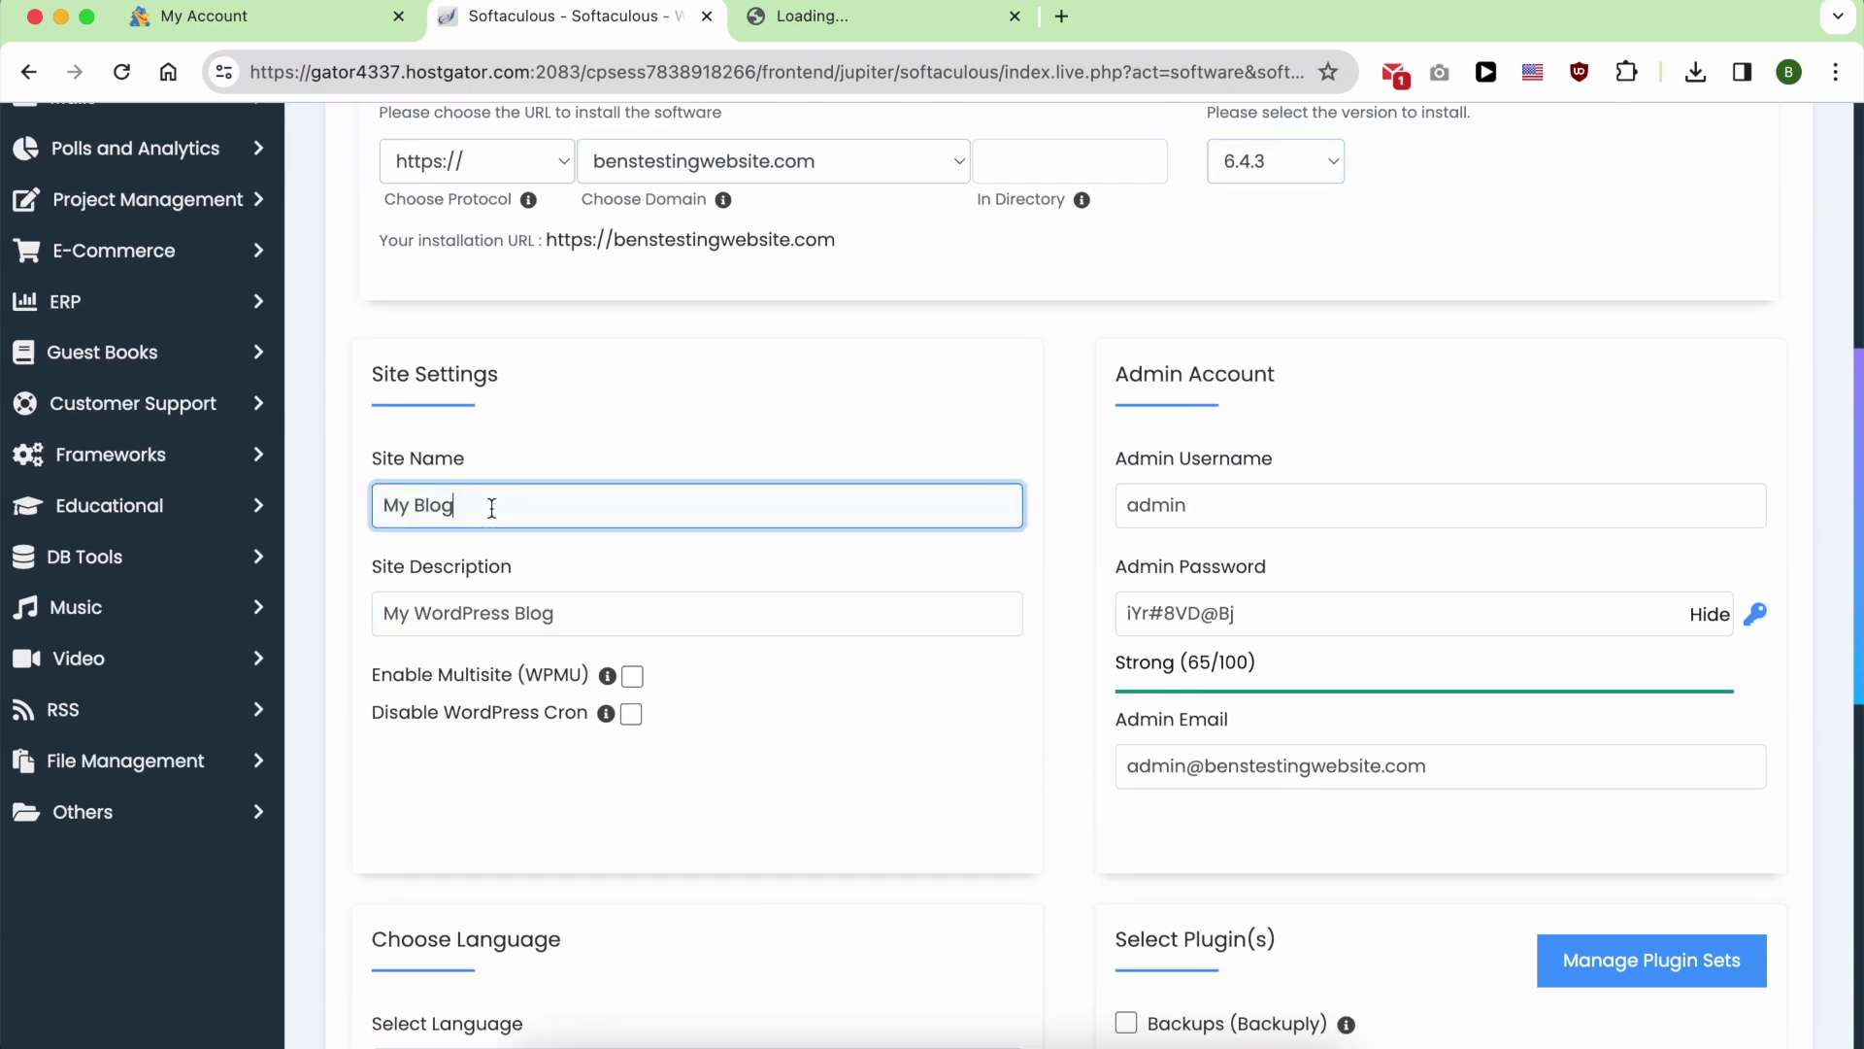
triple_click(586, 618)
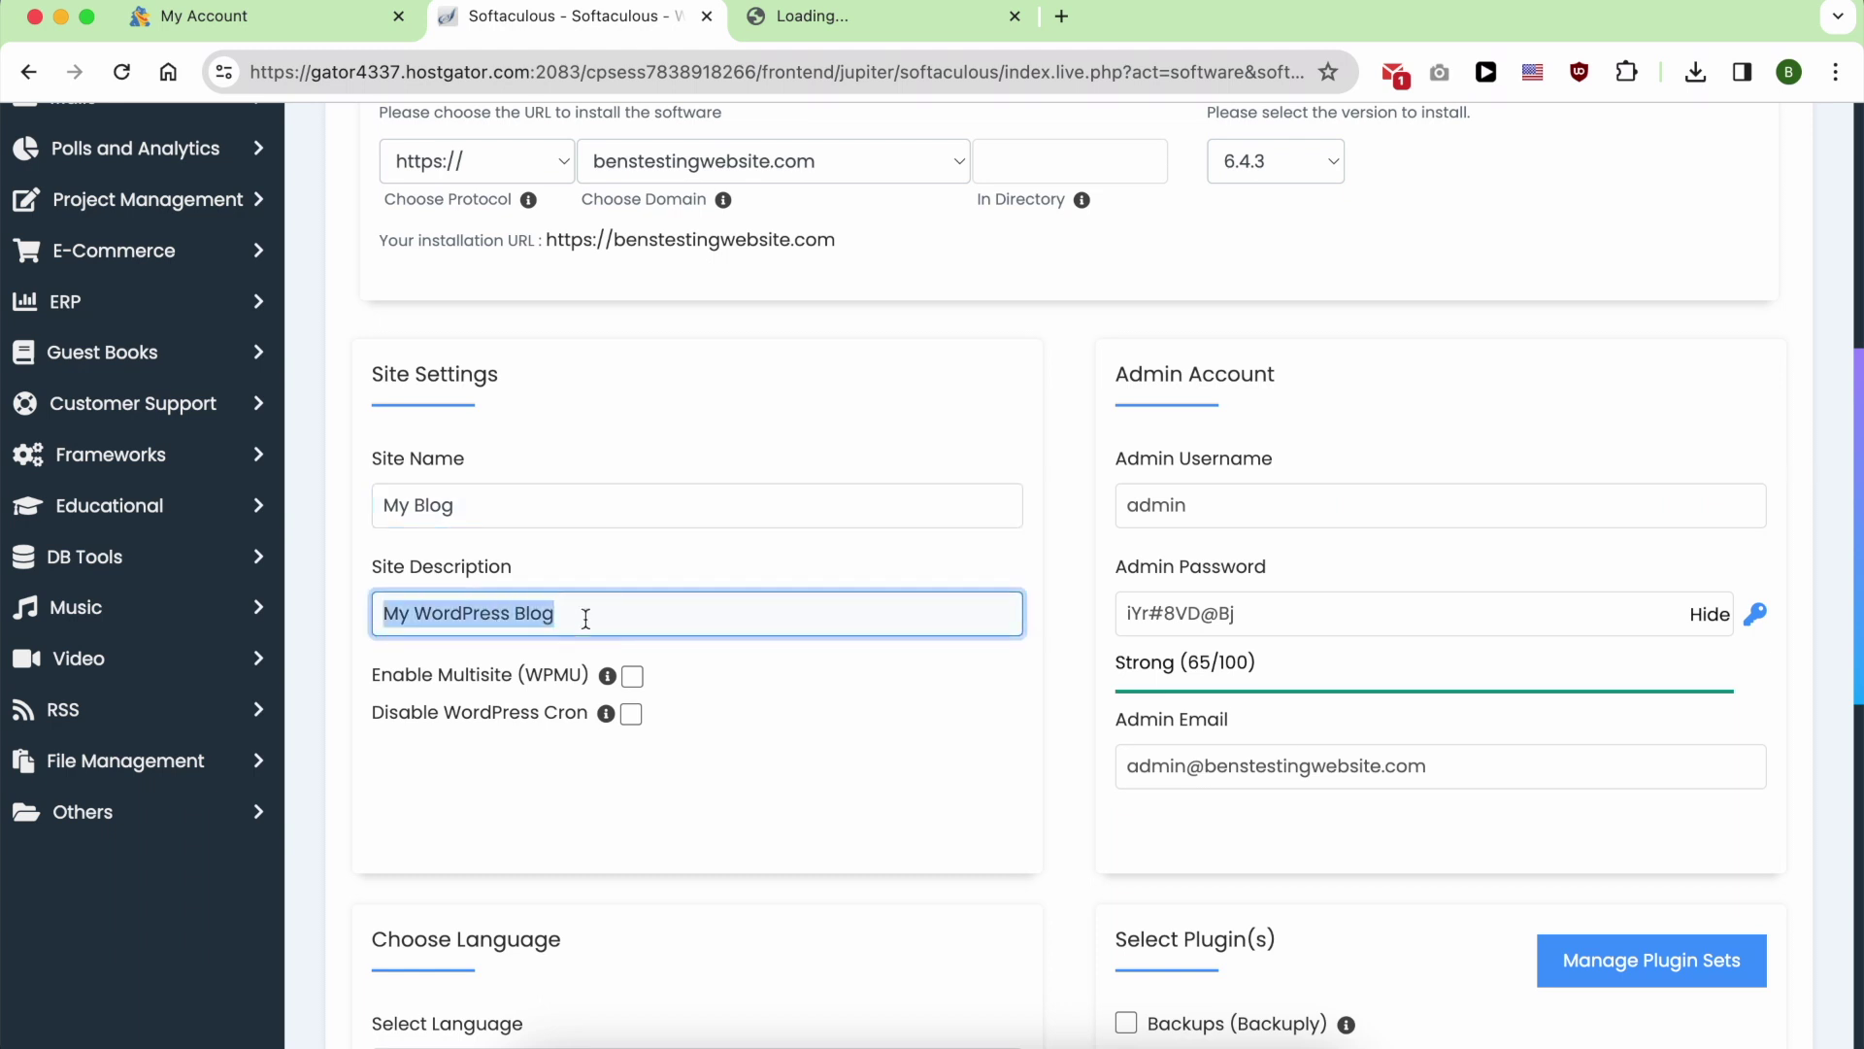
double_click(1204, 515)
text(Ben)
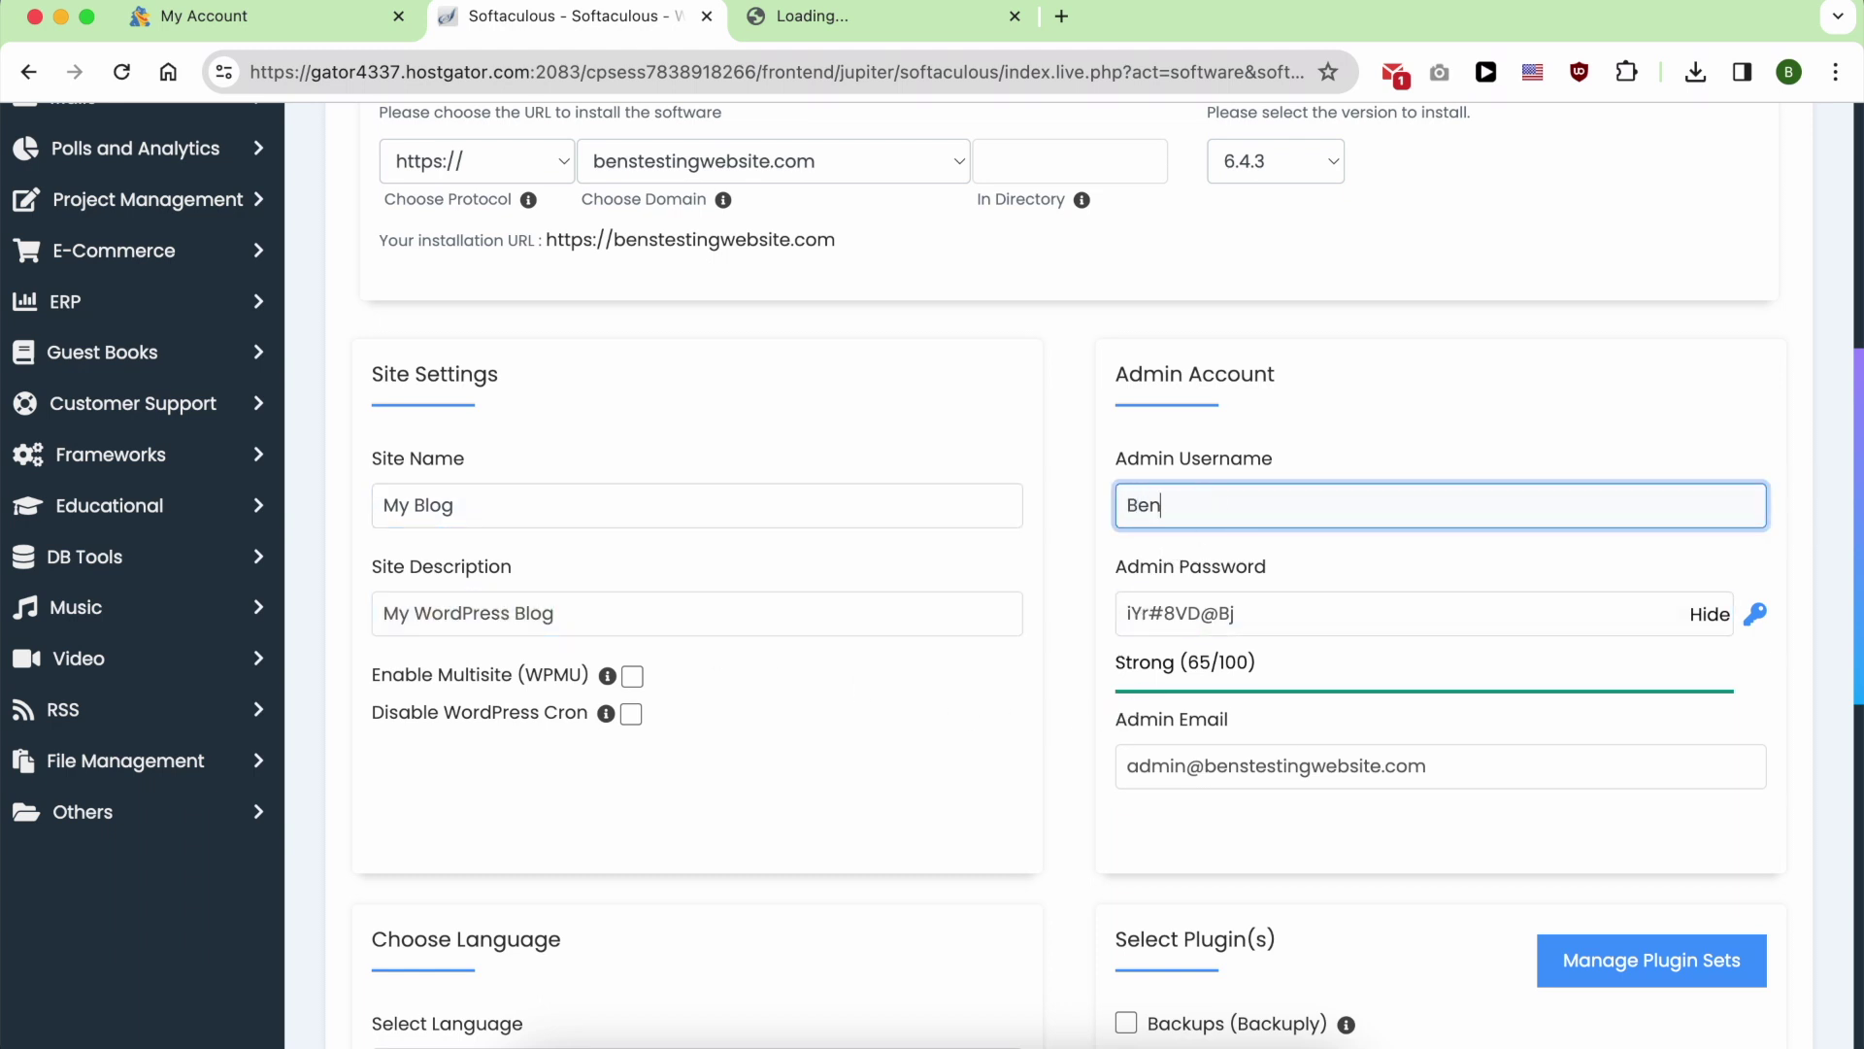
Enter a new strong admin password and change the name part of the admin e-mail.
click(1709, 614)
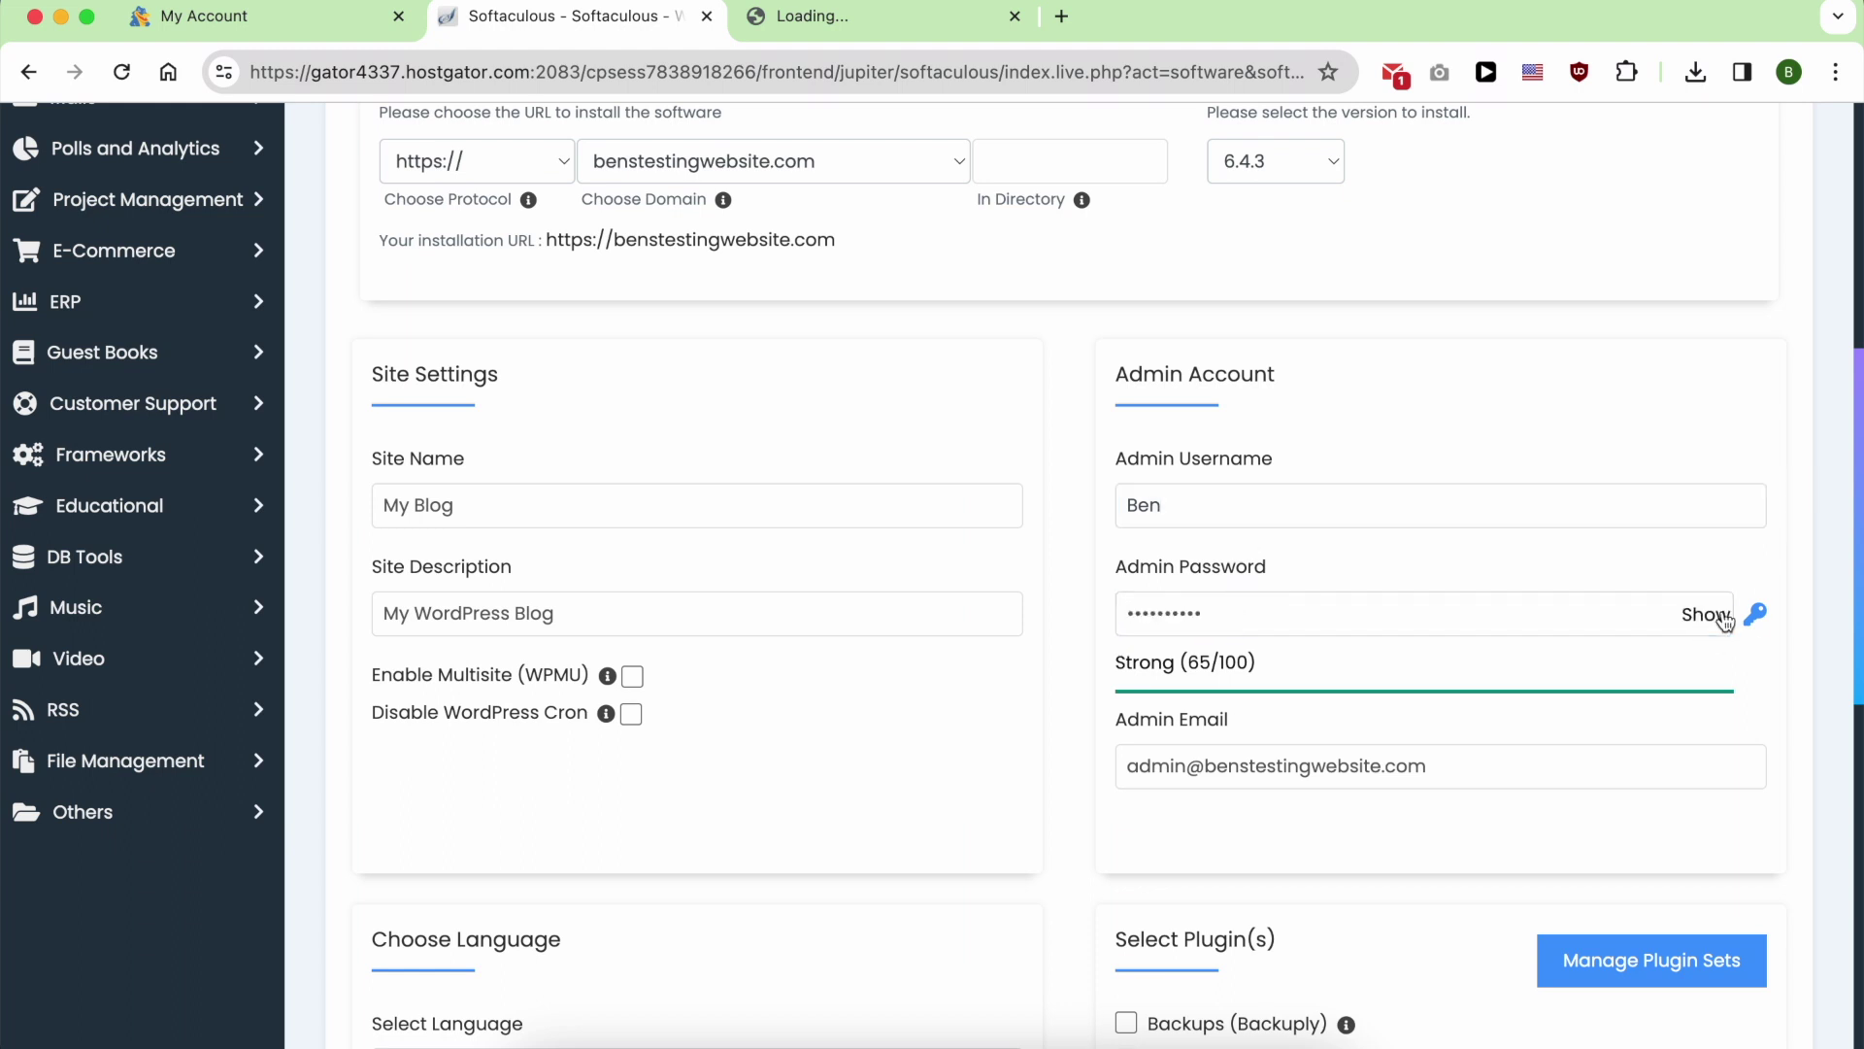
double_click(1548, 612)
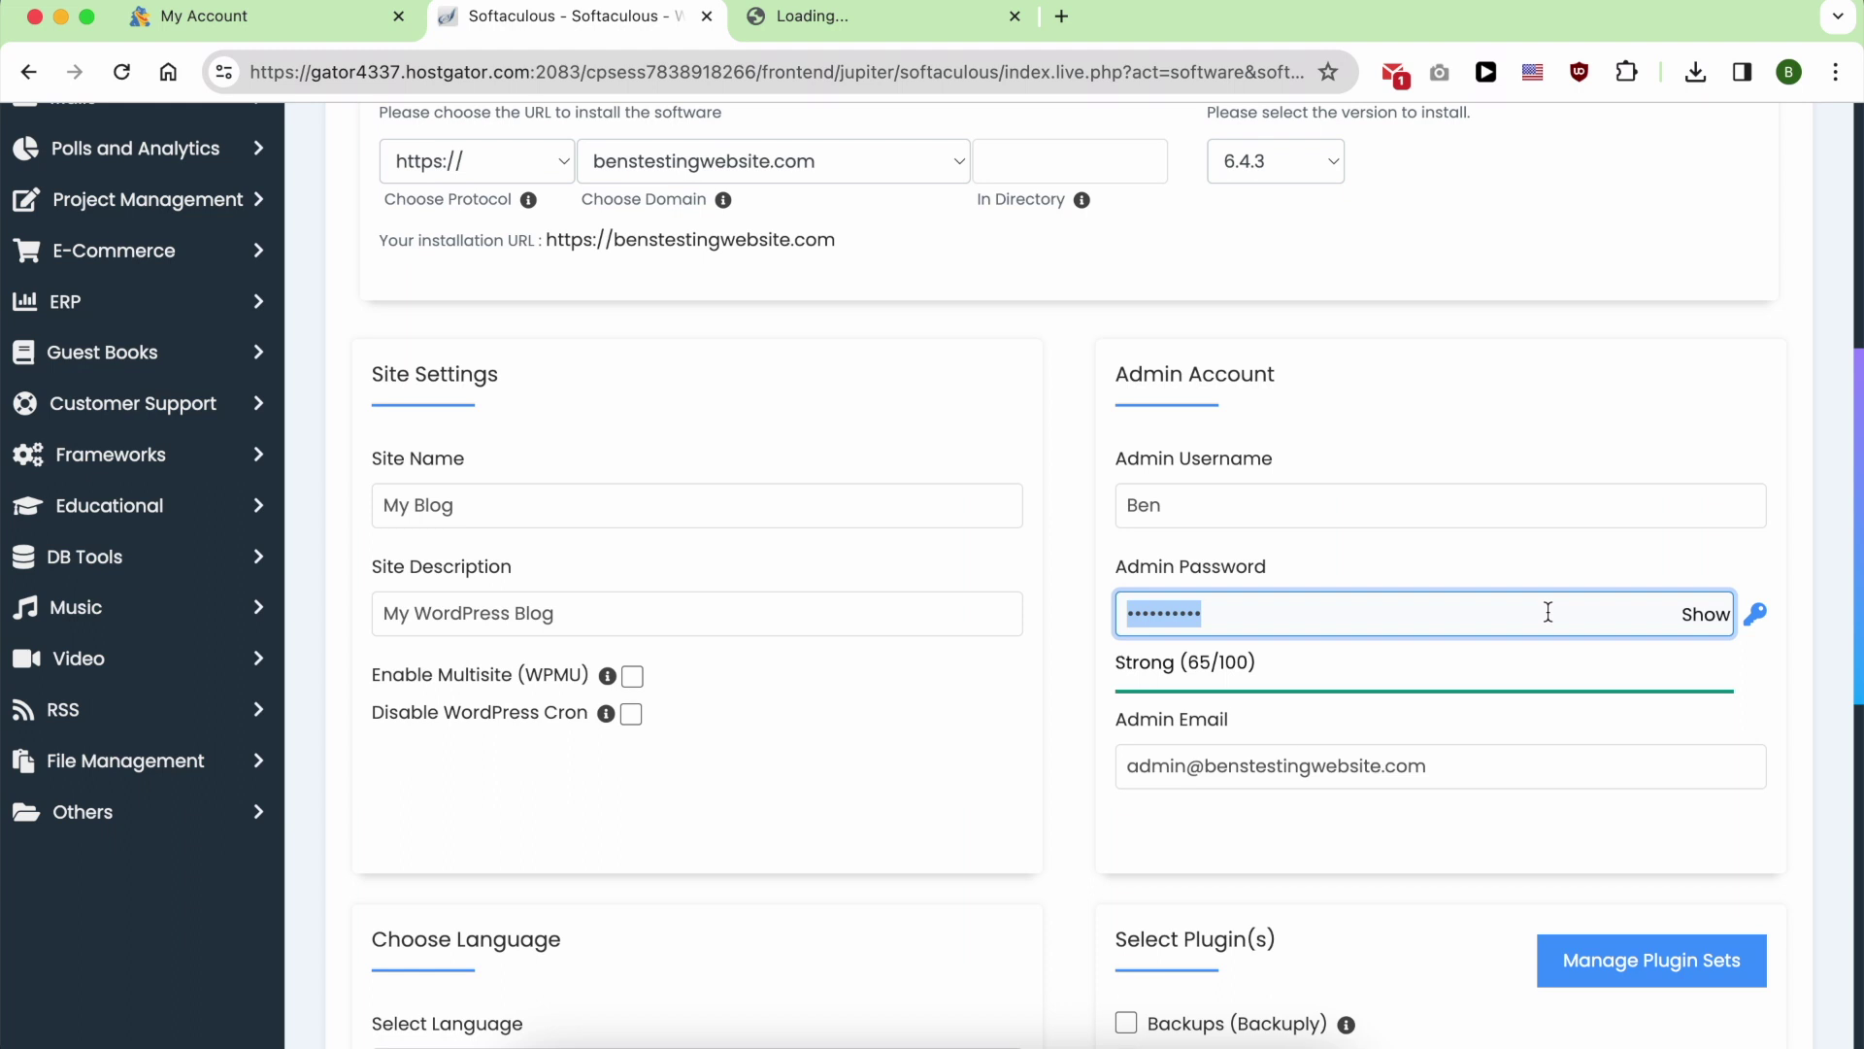
text(••••••••••••)
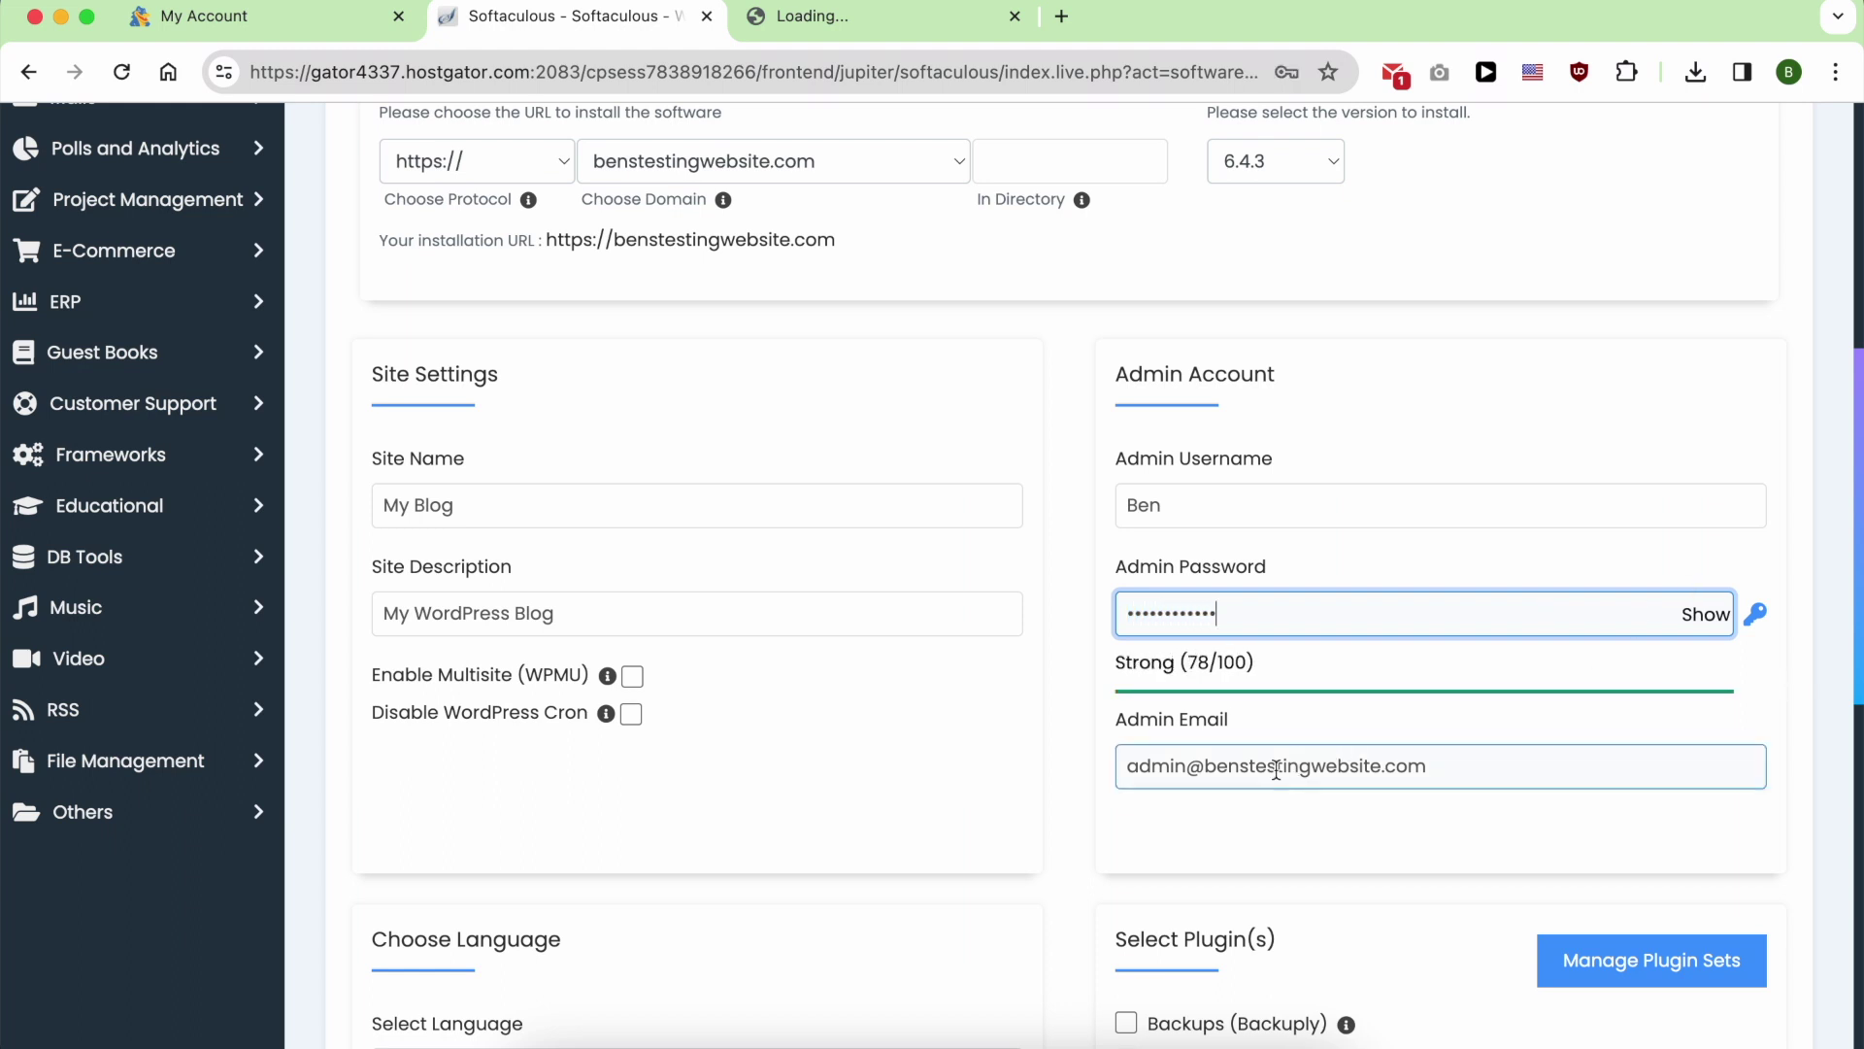
double_click(1153, 767)
text(ben)
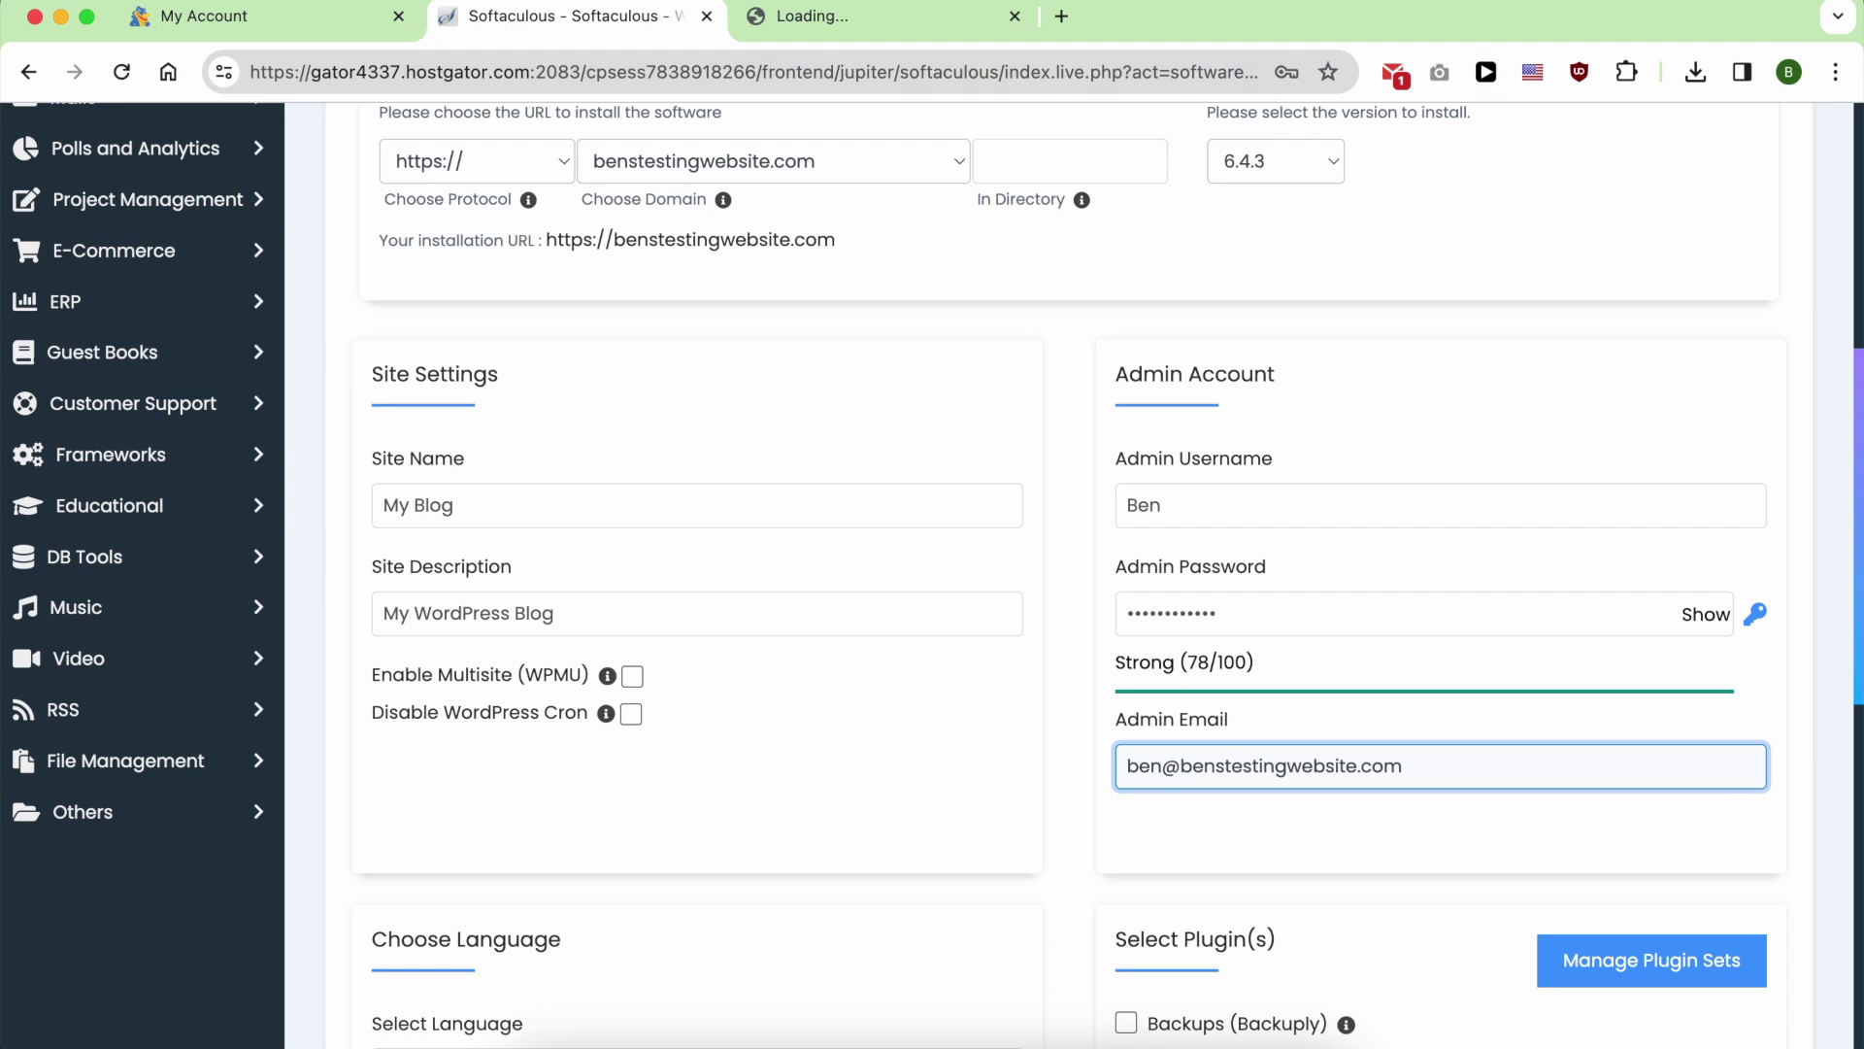
triple_click(1282, 765)
click(1269, 818)
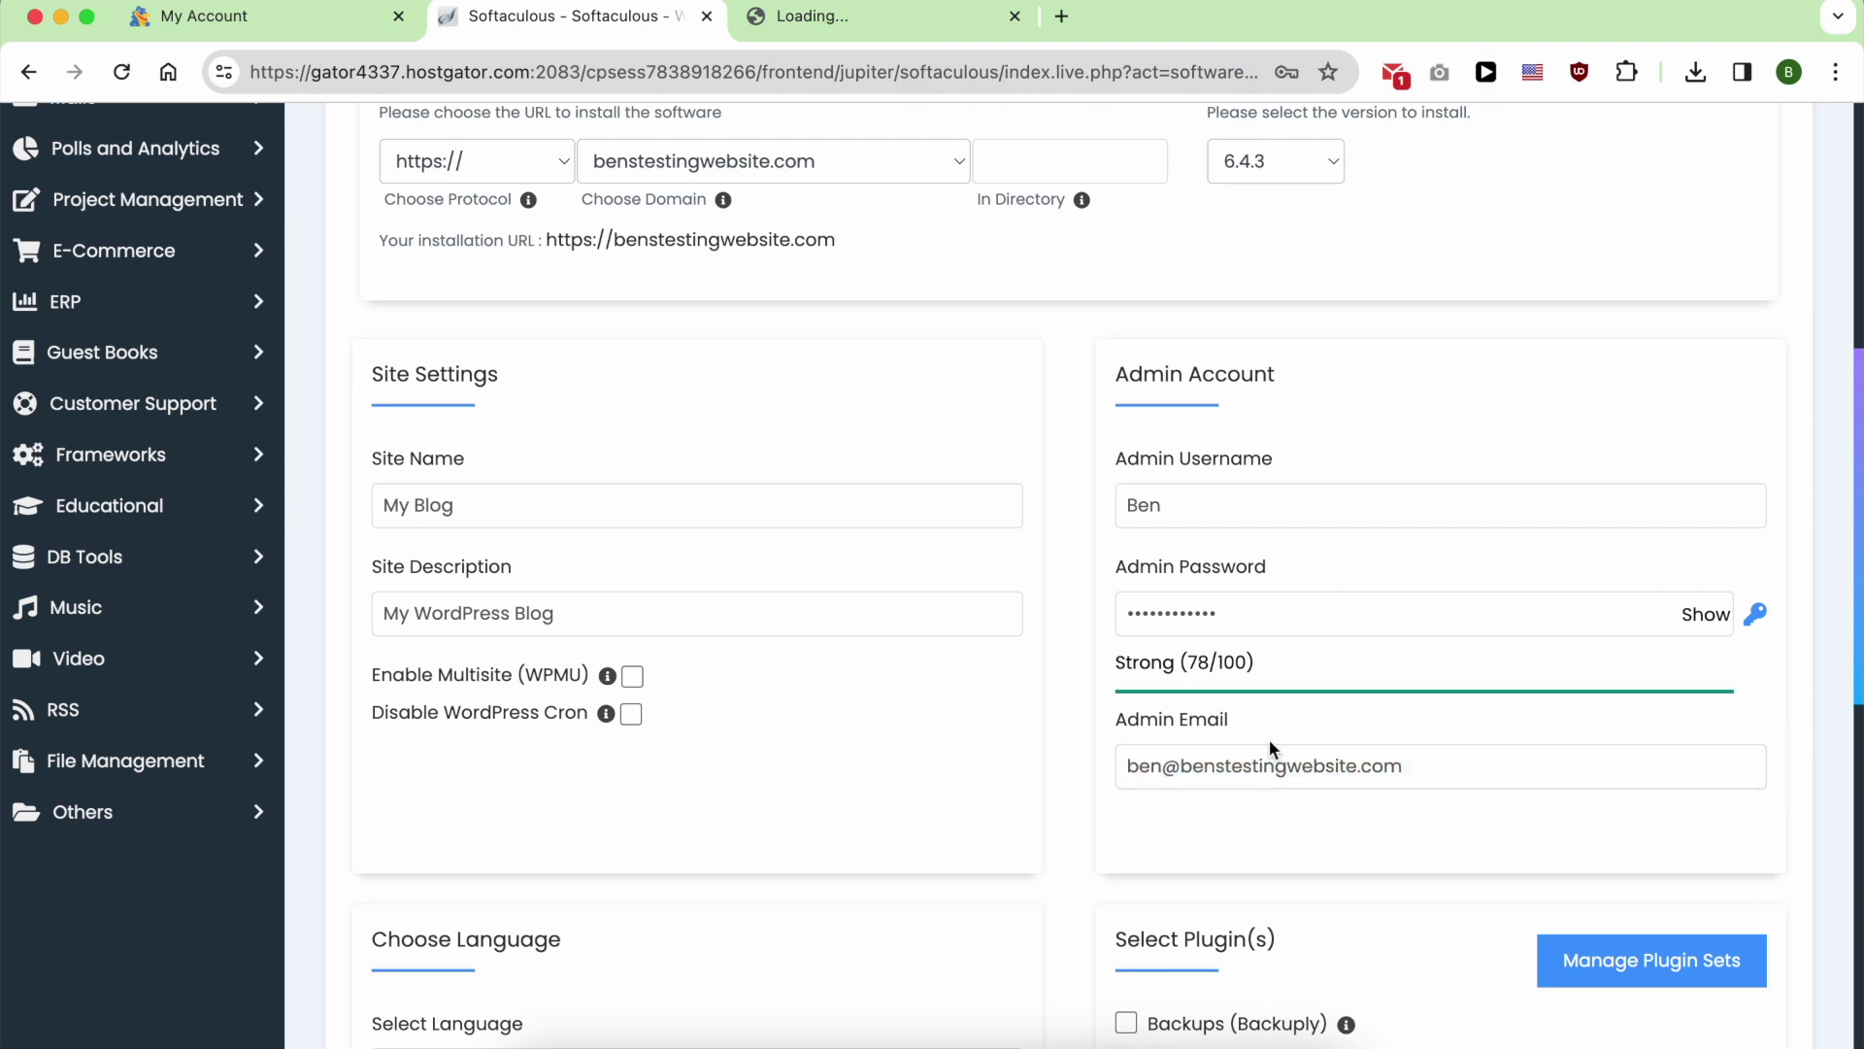
scroll(1068, 719, down, 7)
Keep English as the site language.
scroll(1051, 712, down, 3)
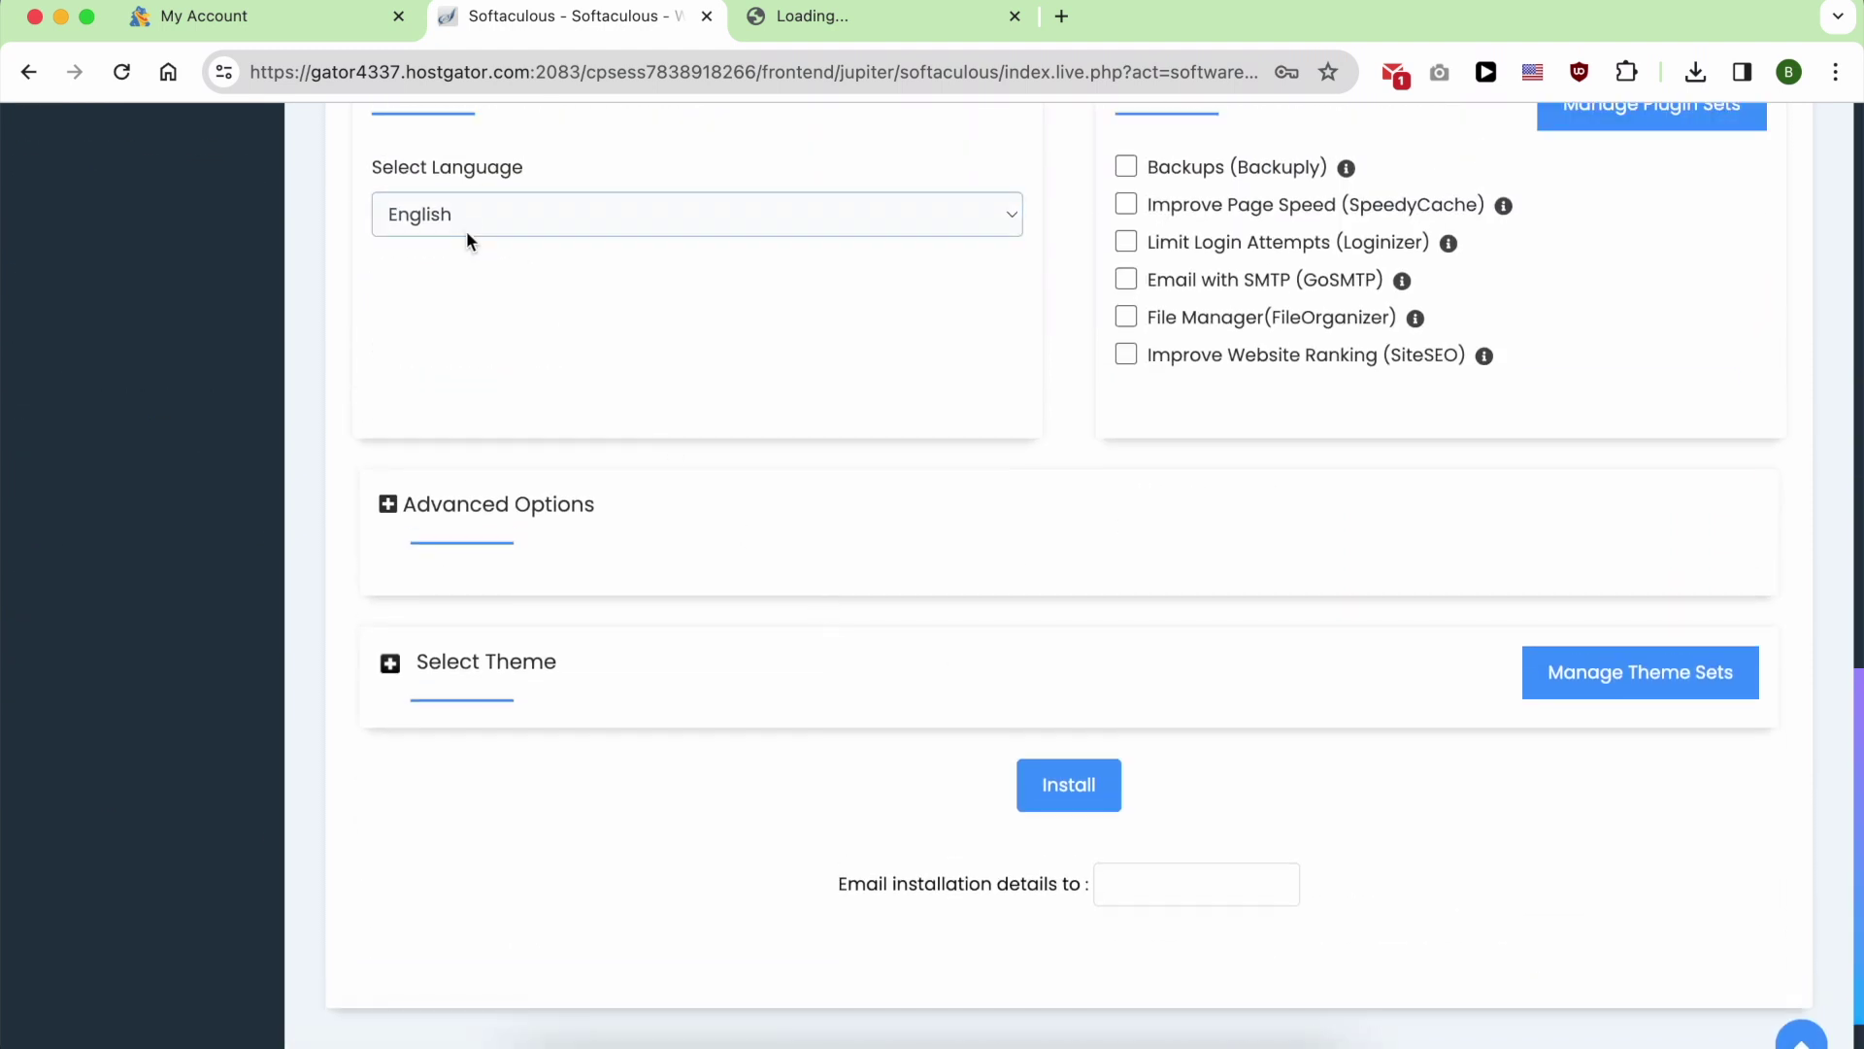
click(510, 274)
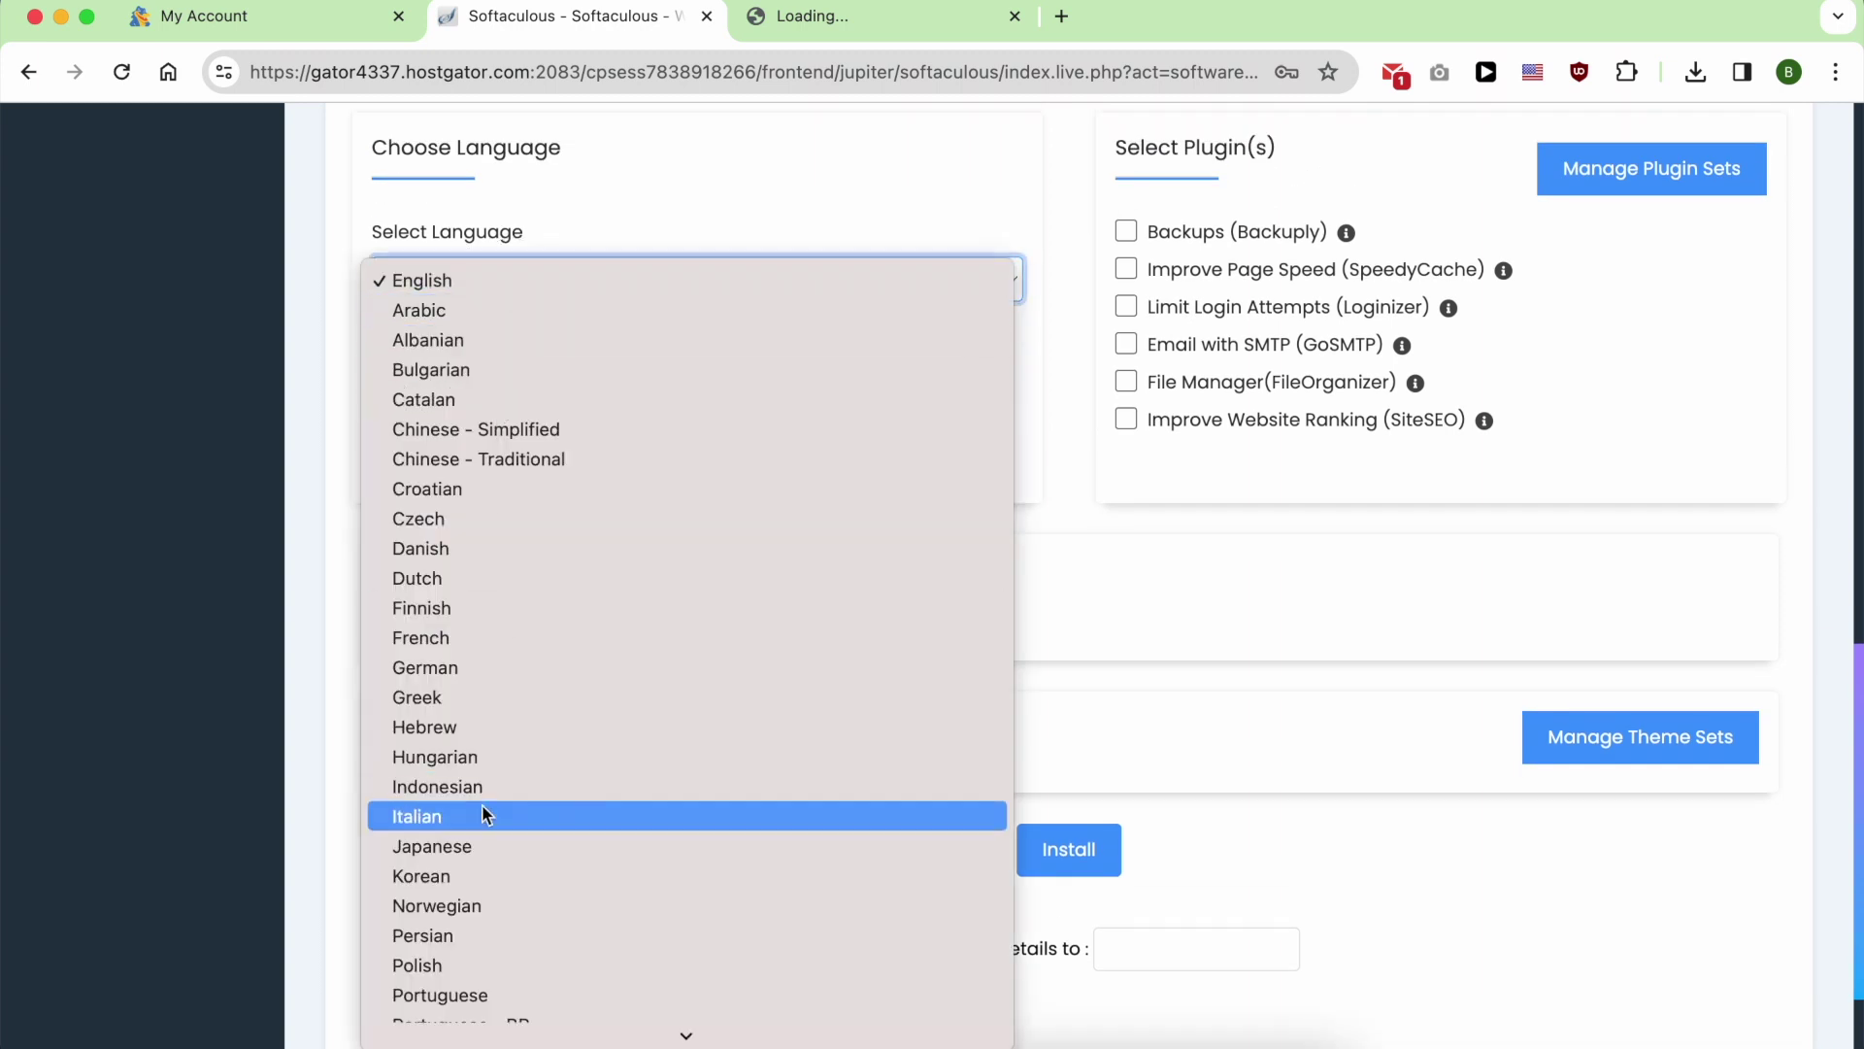
click(1130, 435)
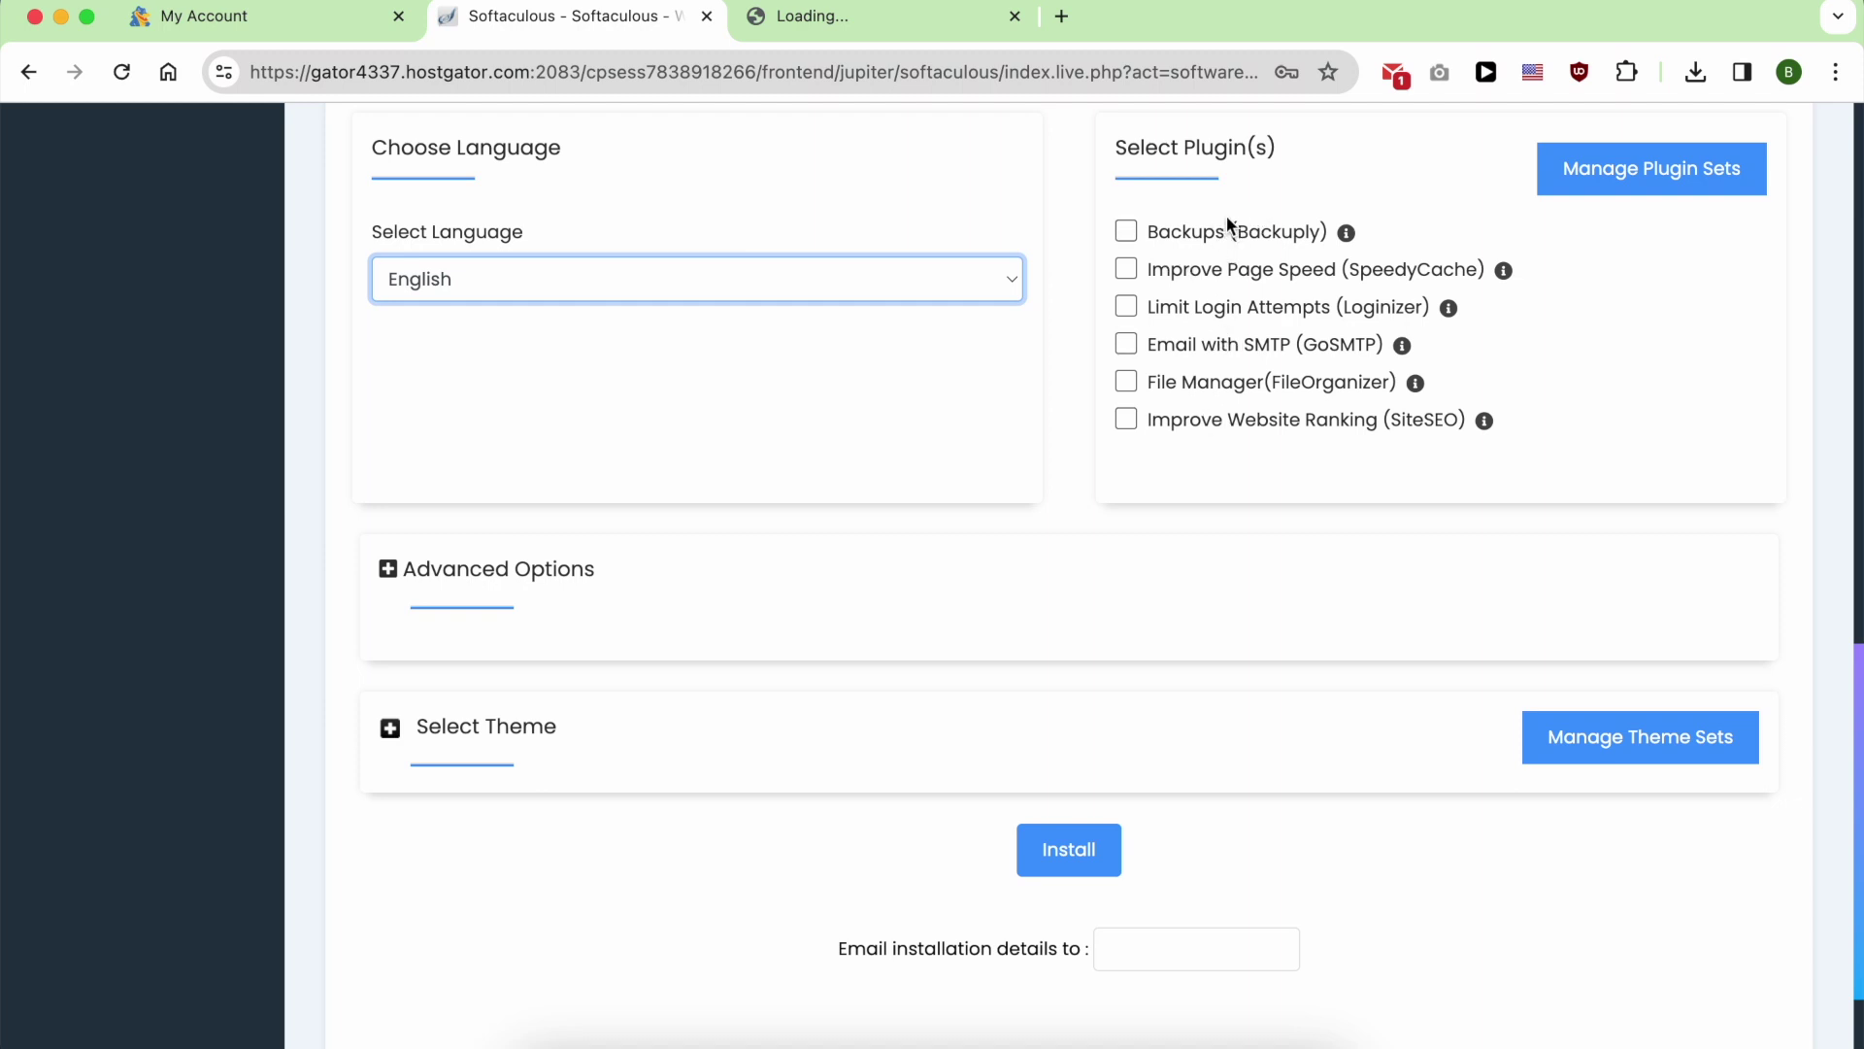
click(1070, 181)
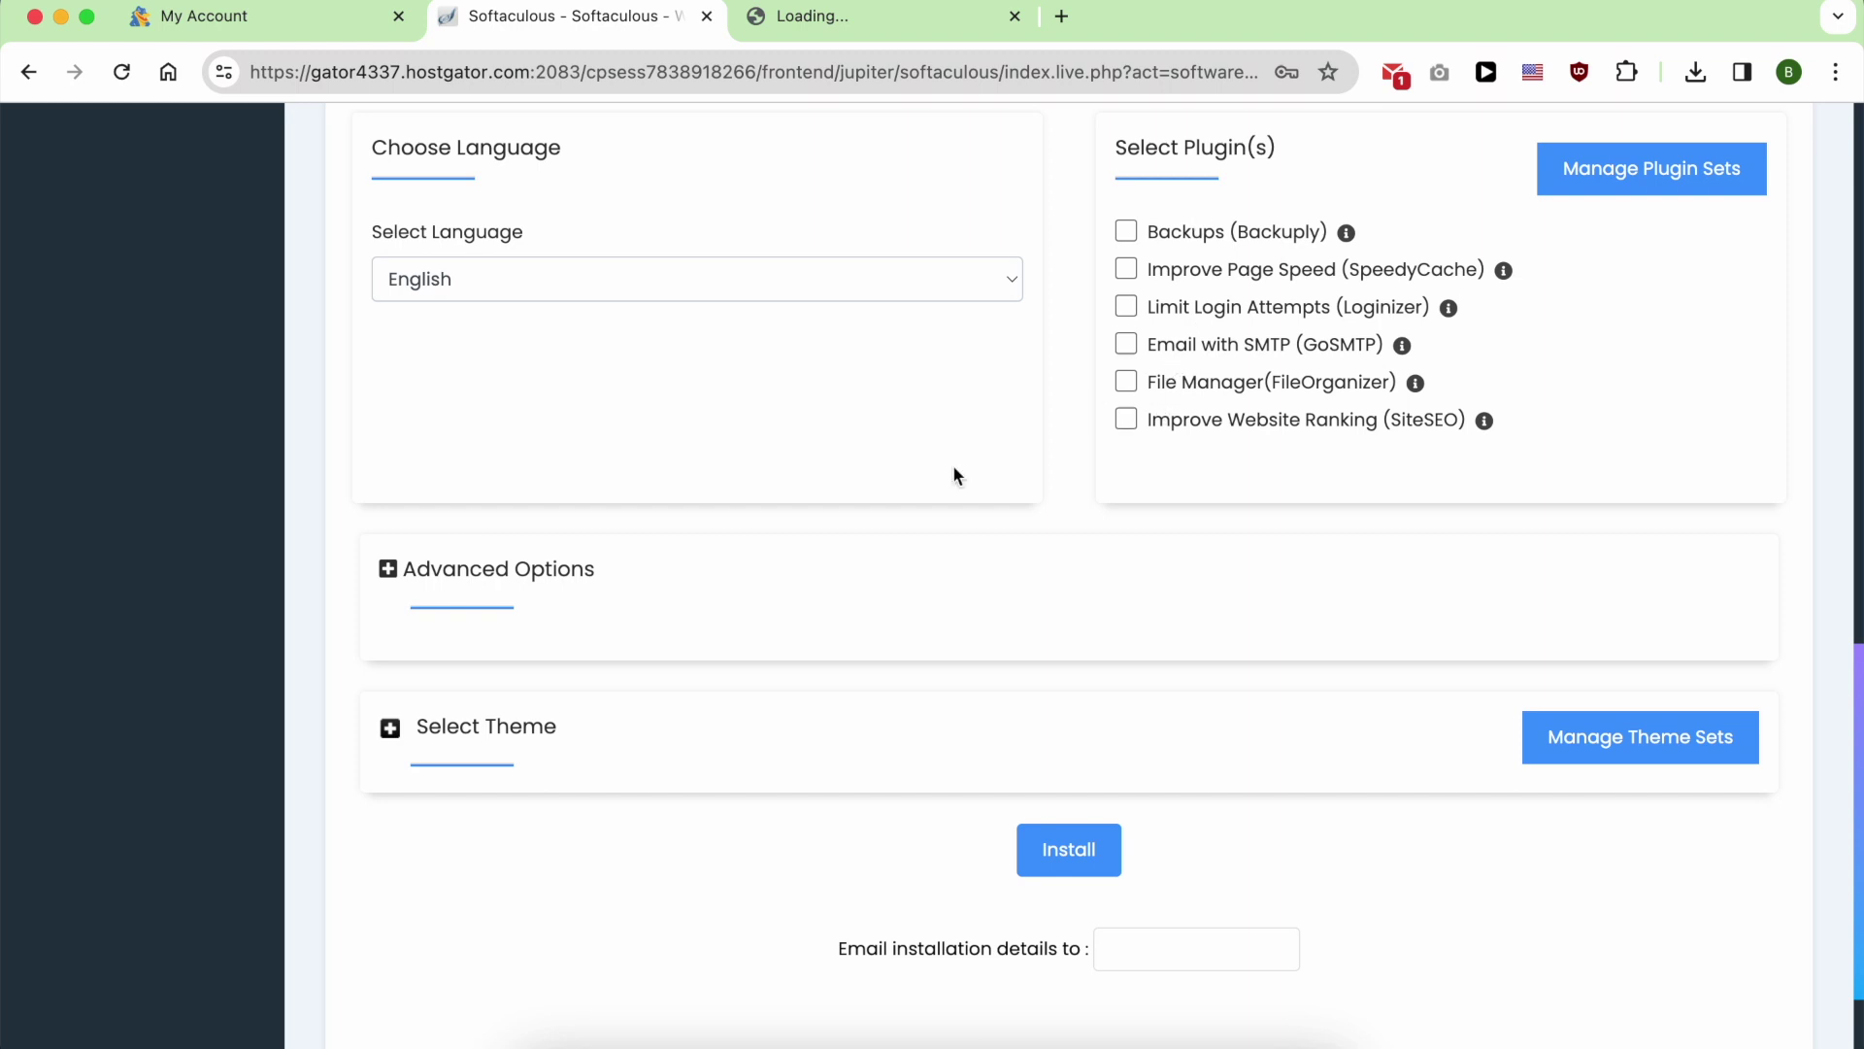
Expand Advanced Options and review database name wp150 and table prefix wpjx_, leaving both unchanged.
click(541, 575)
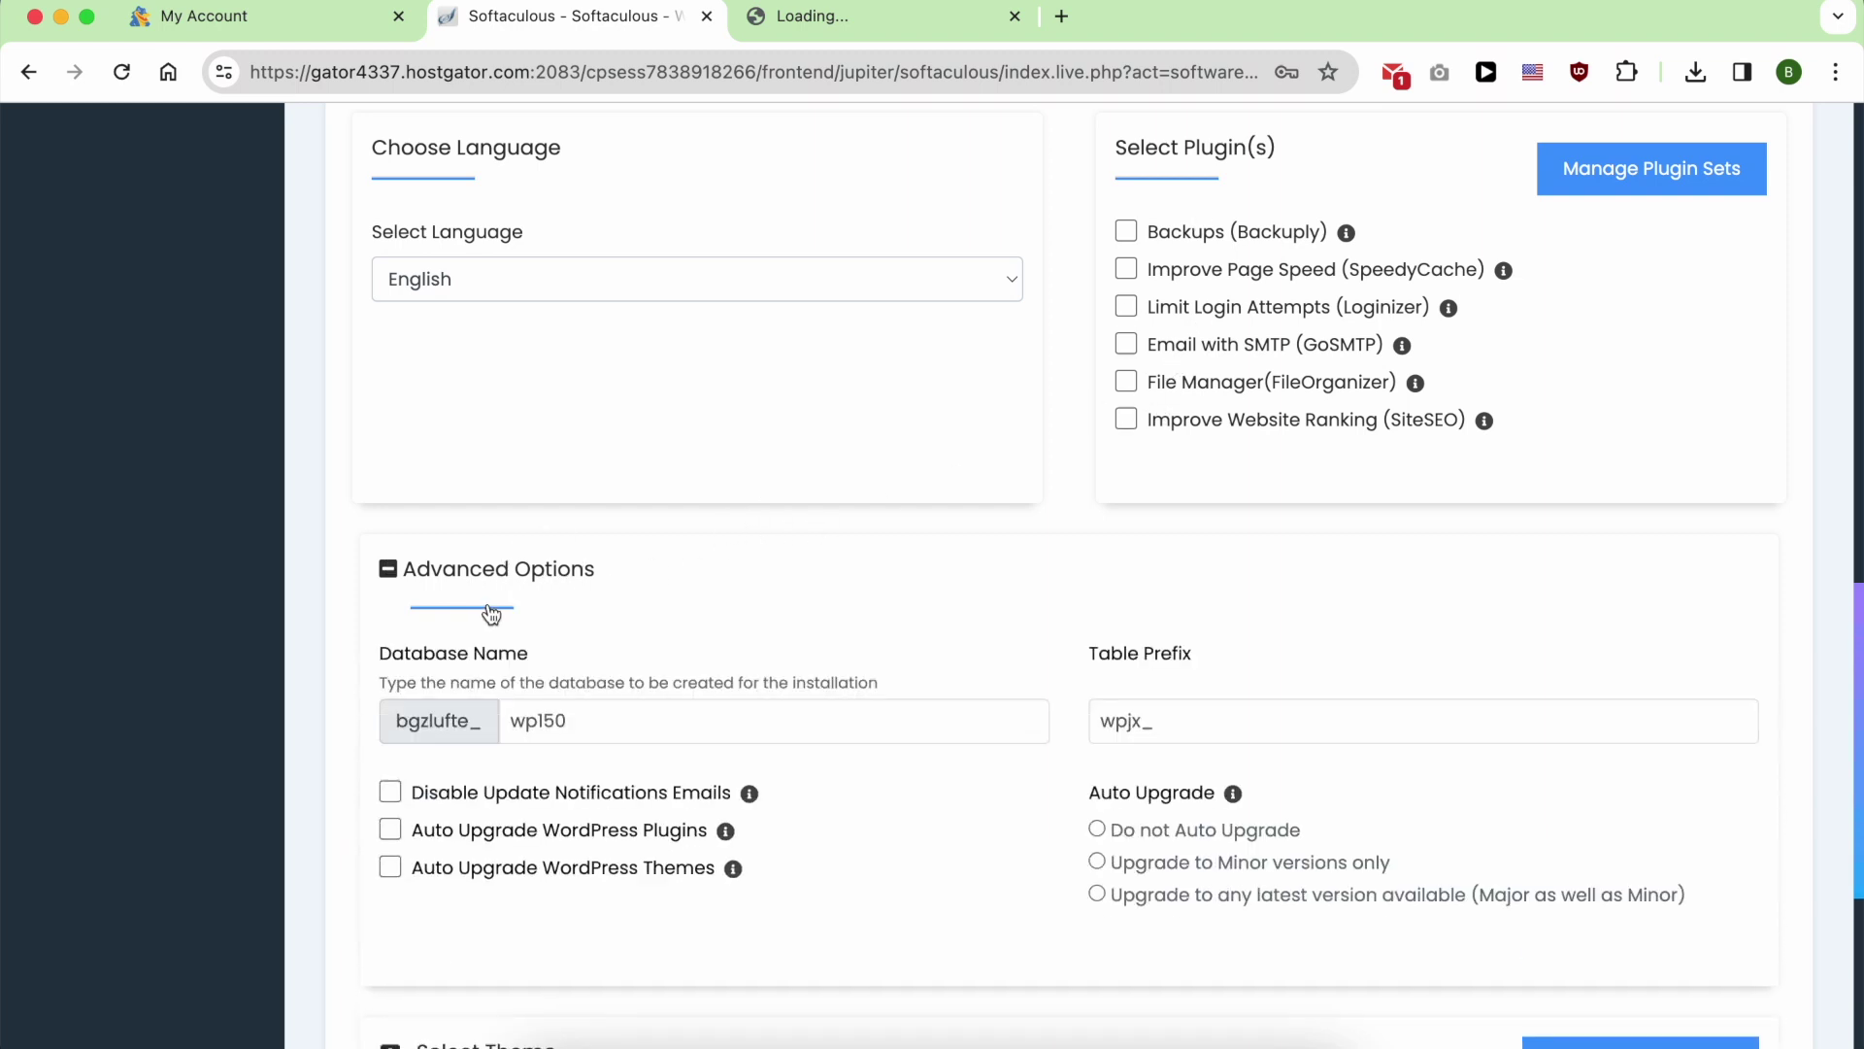
click(579, 720)
double_click(582, 722)
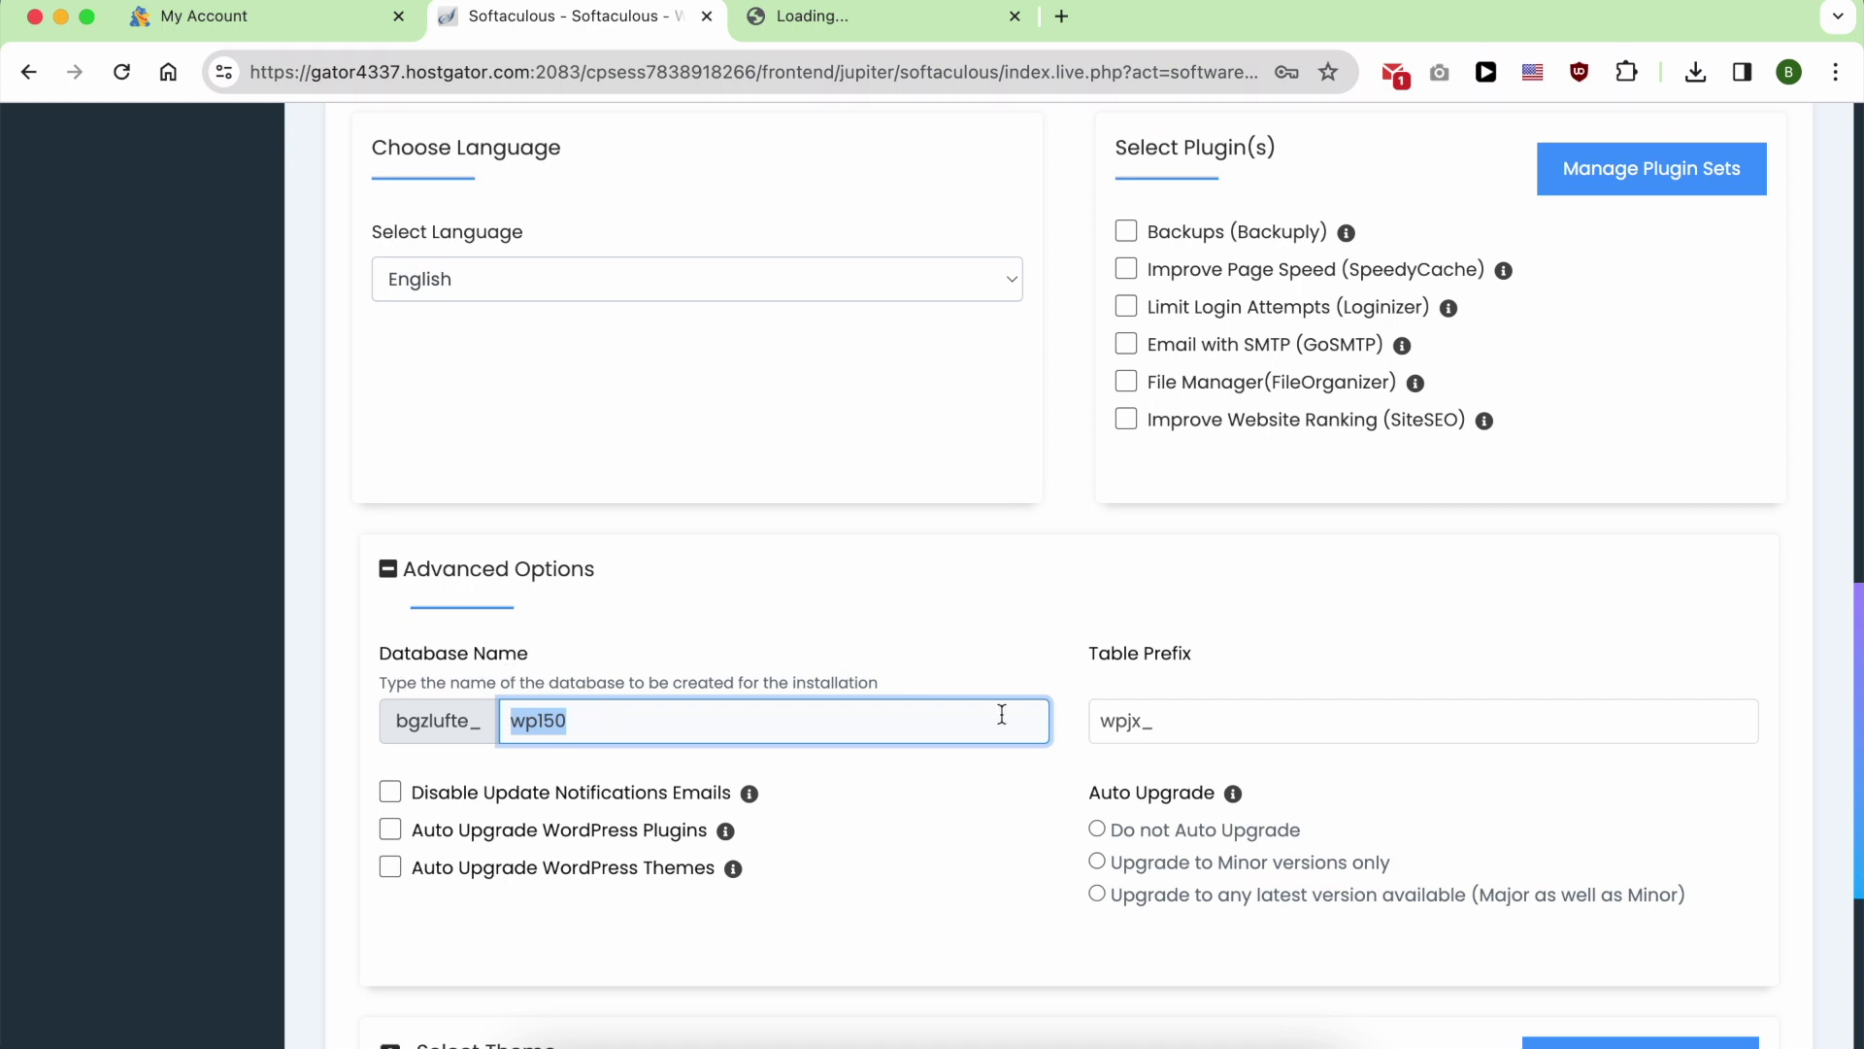
click(1154, 720)
click(862, 596)
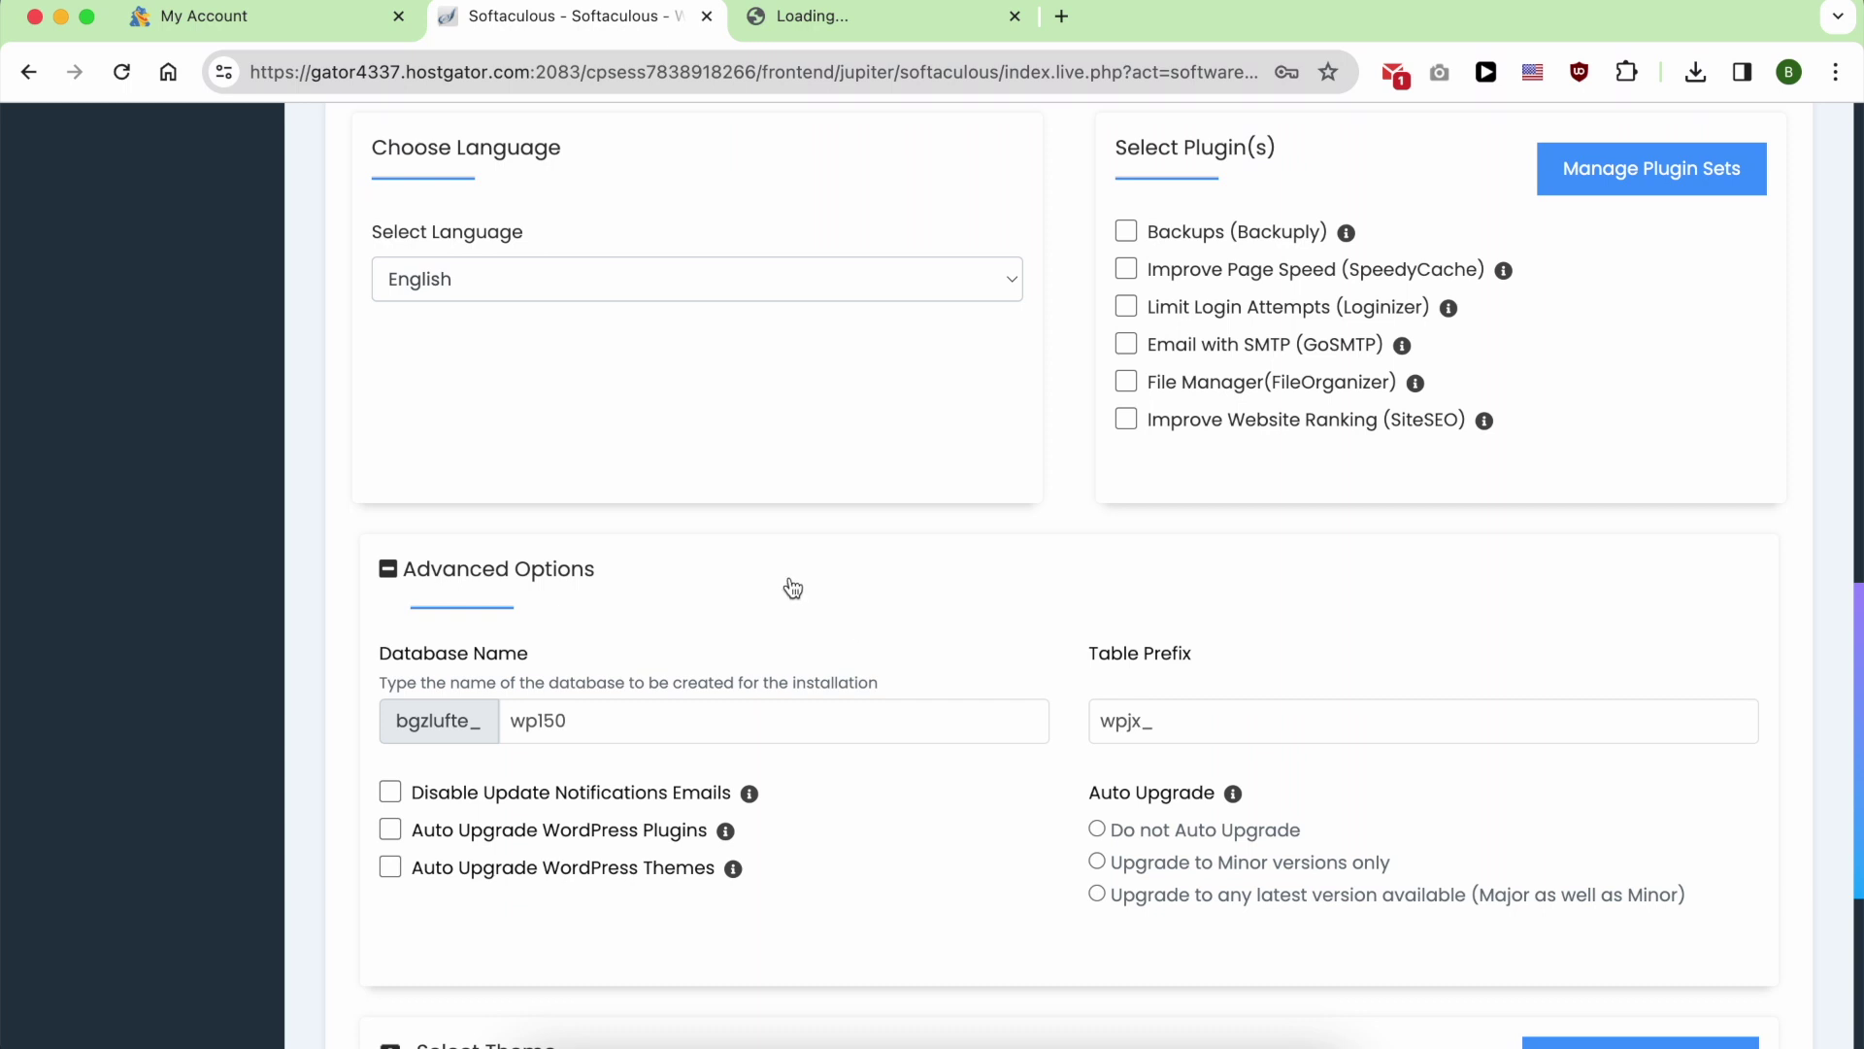
scroll(825, 622, down, 5)
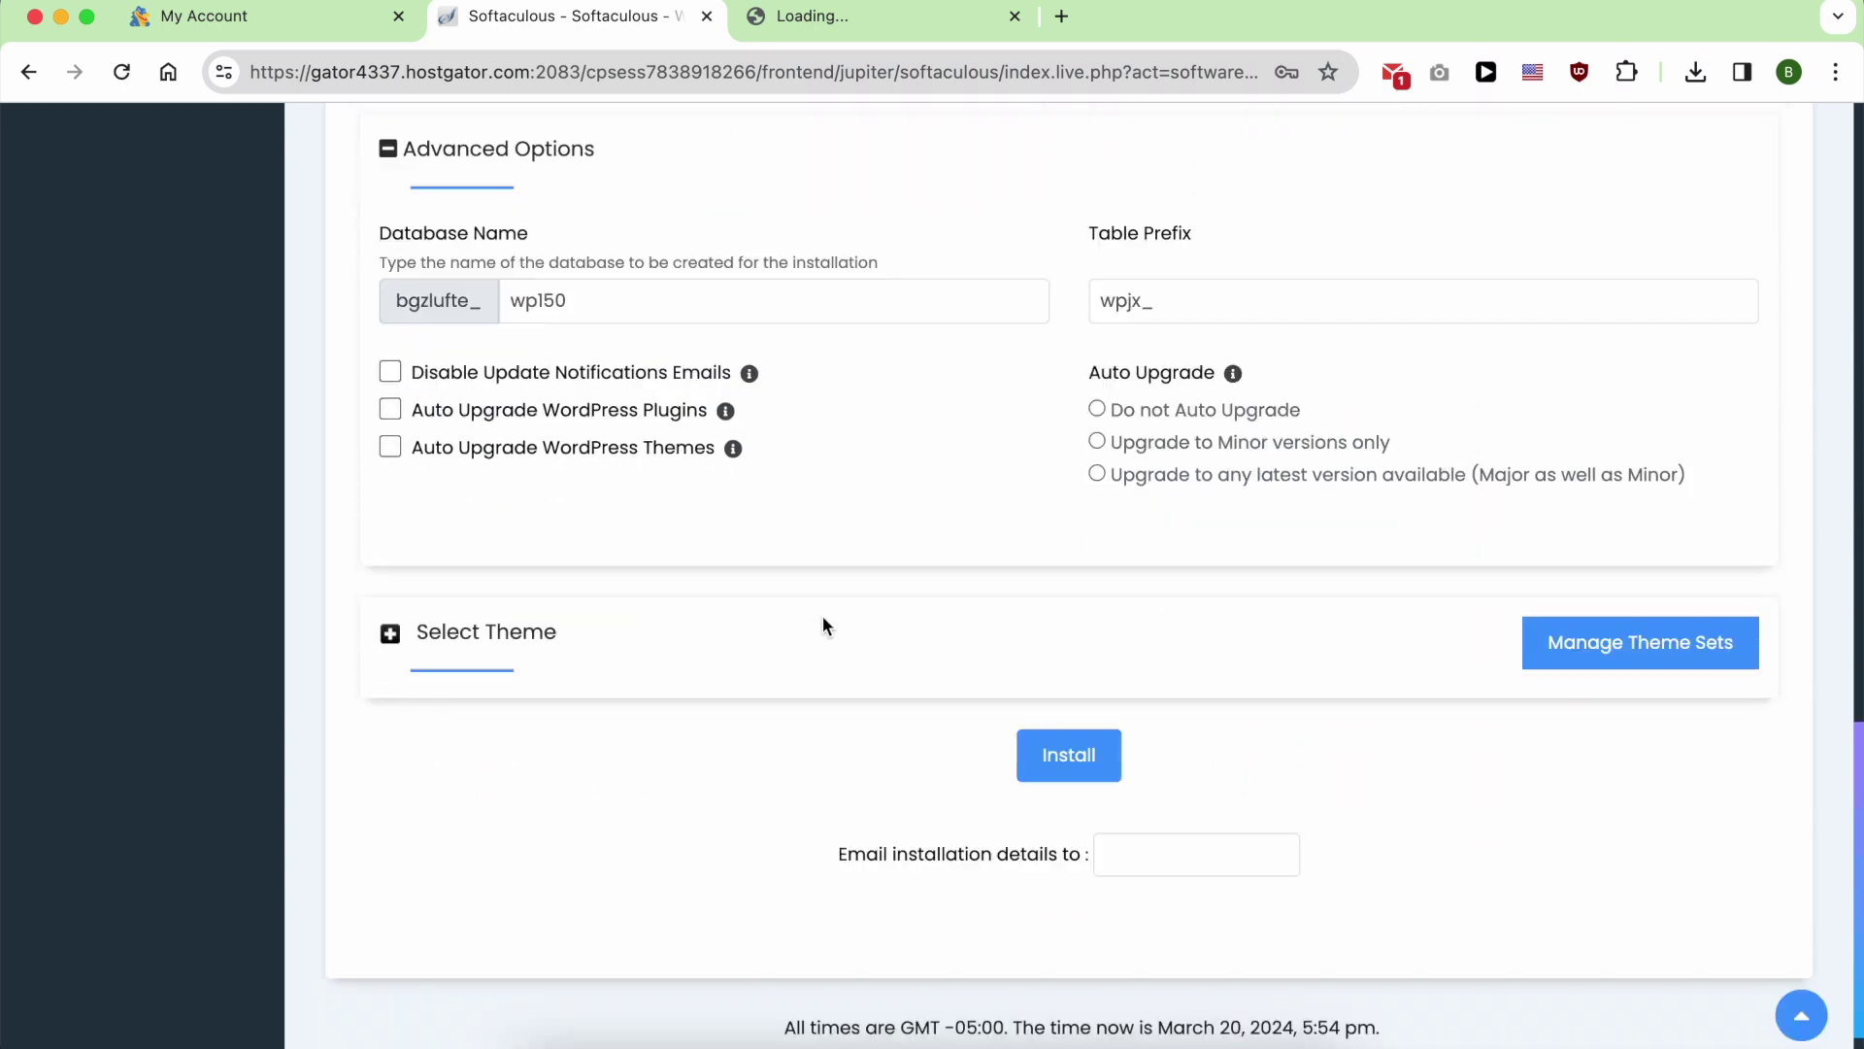
click(1066, 738)
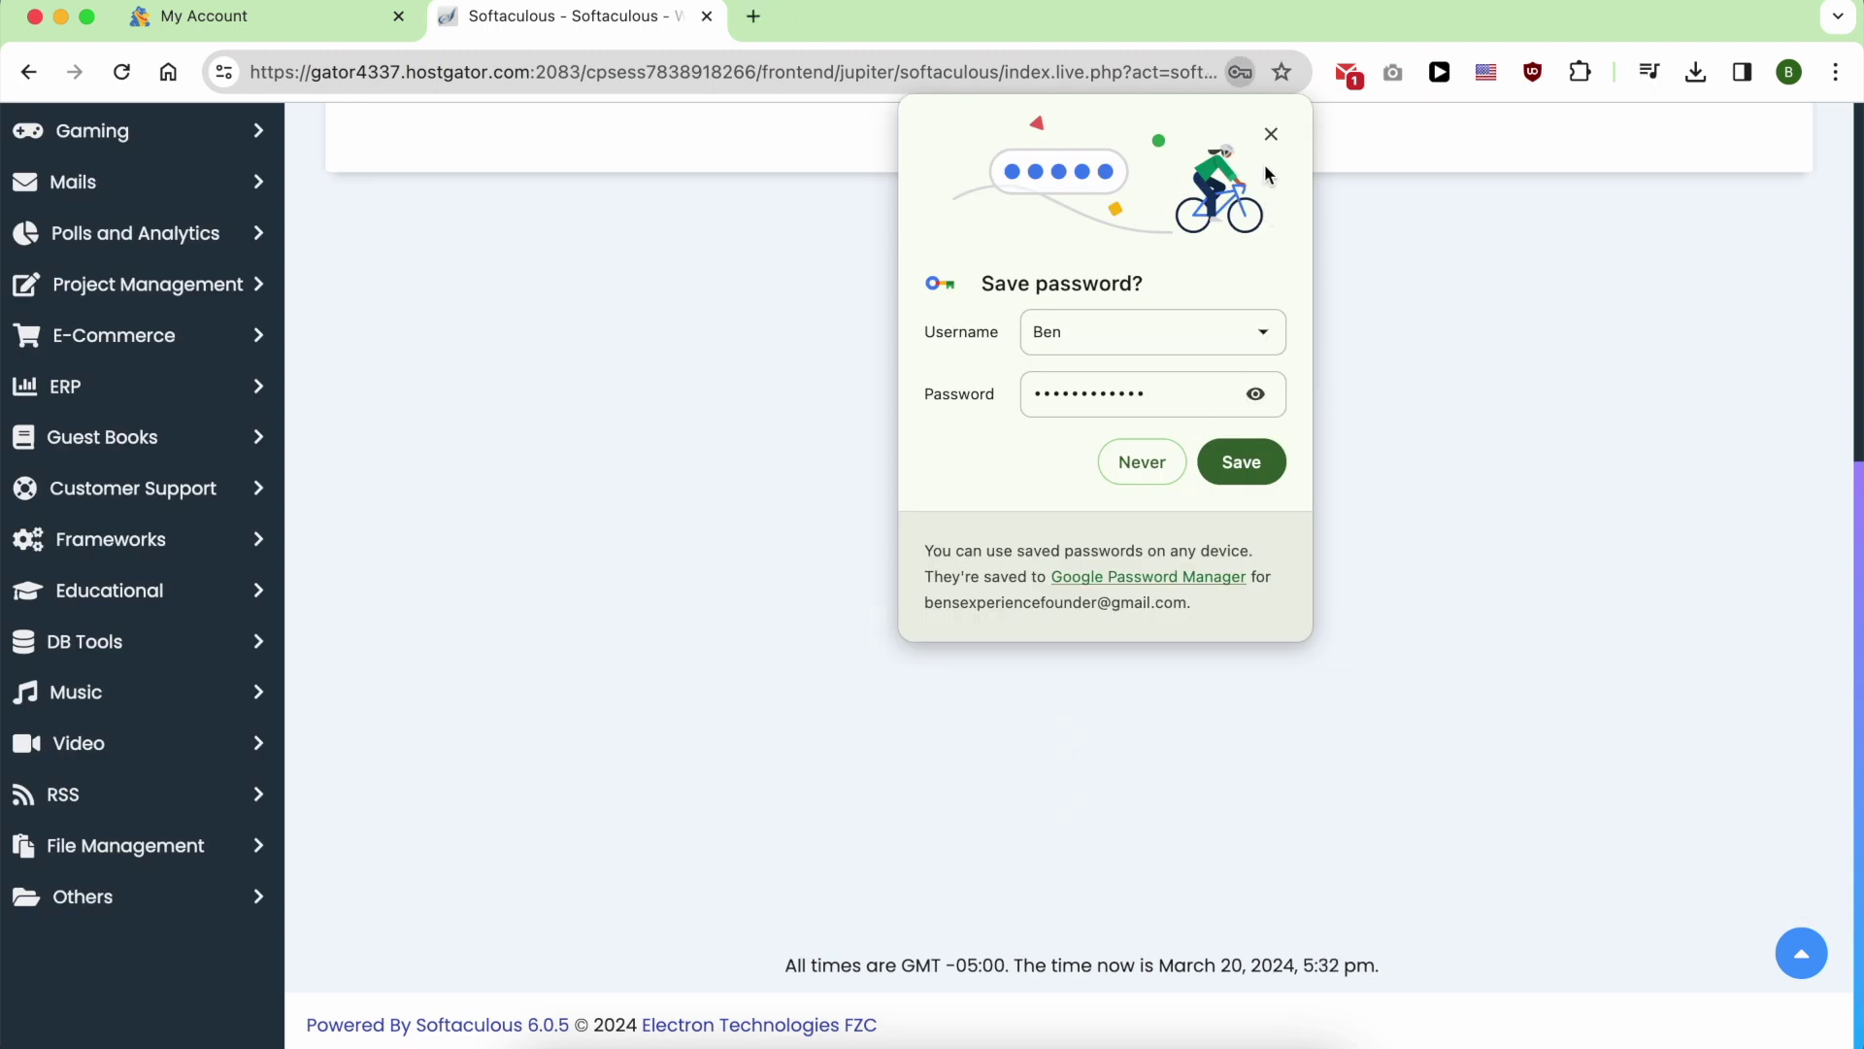
click(1270, 136)
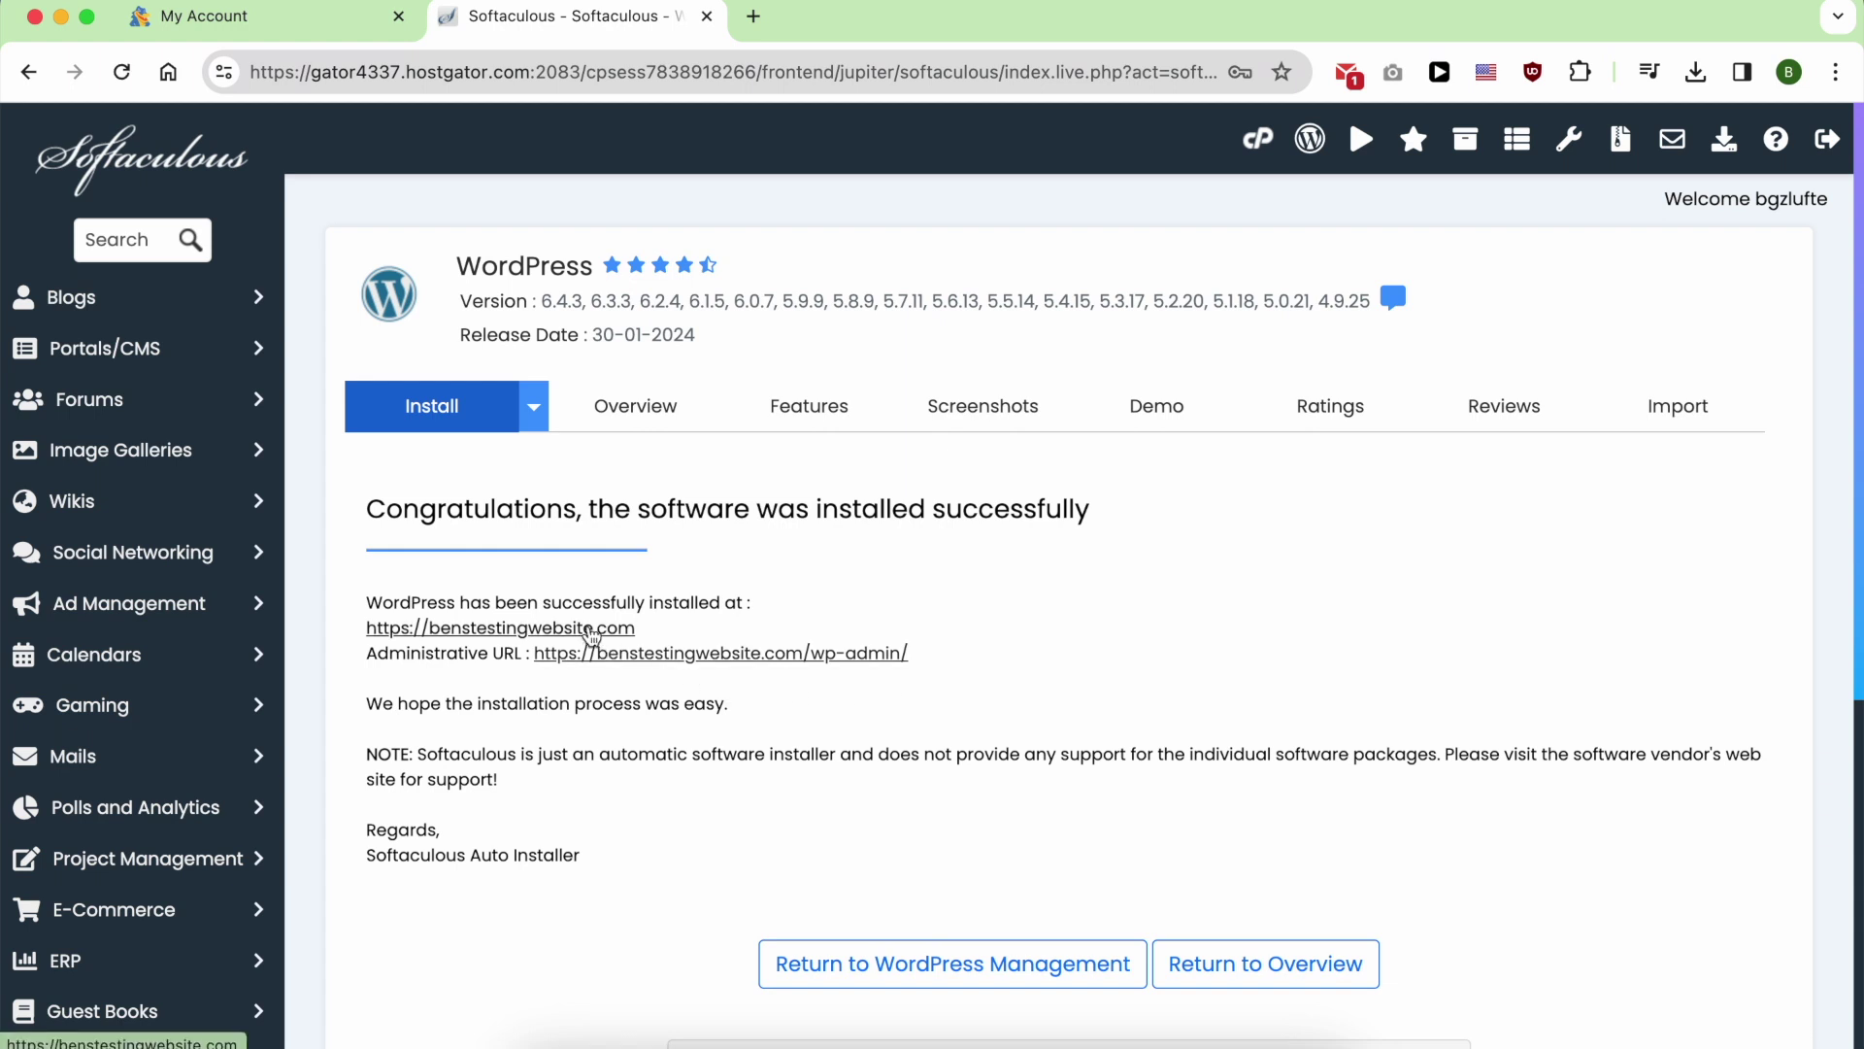
click(594, 629)
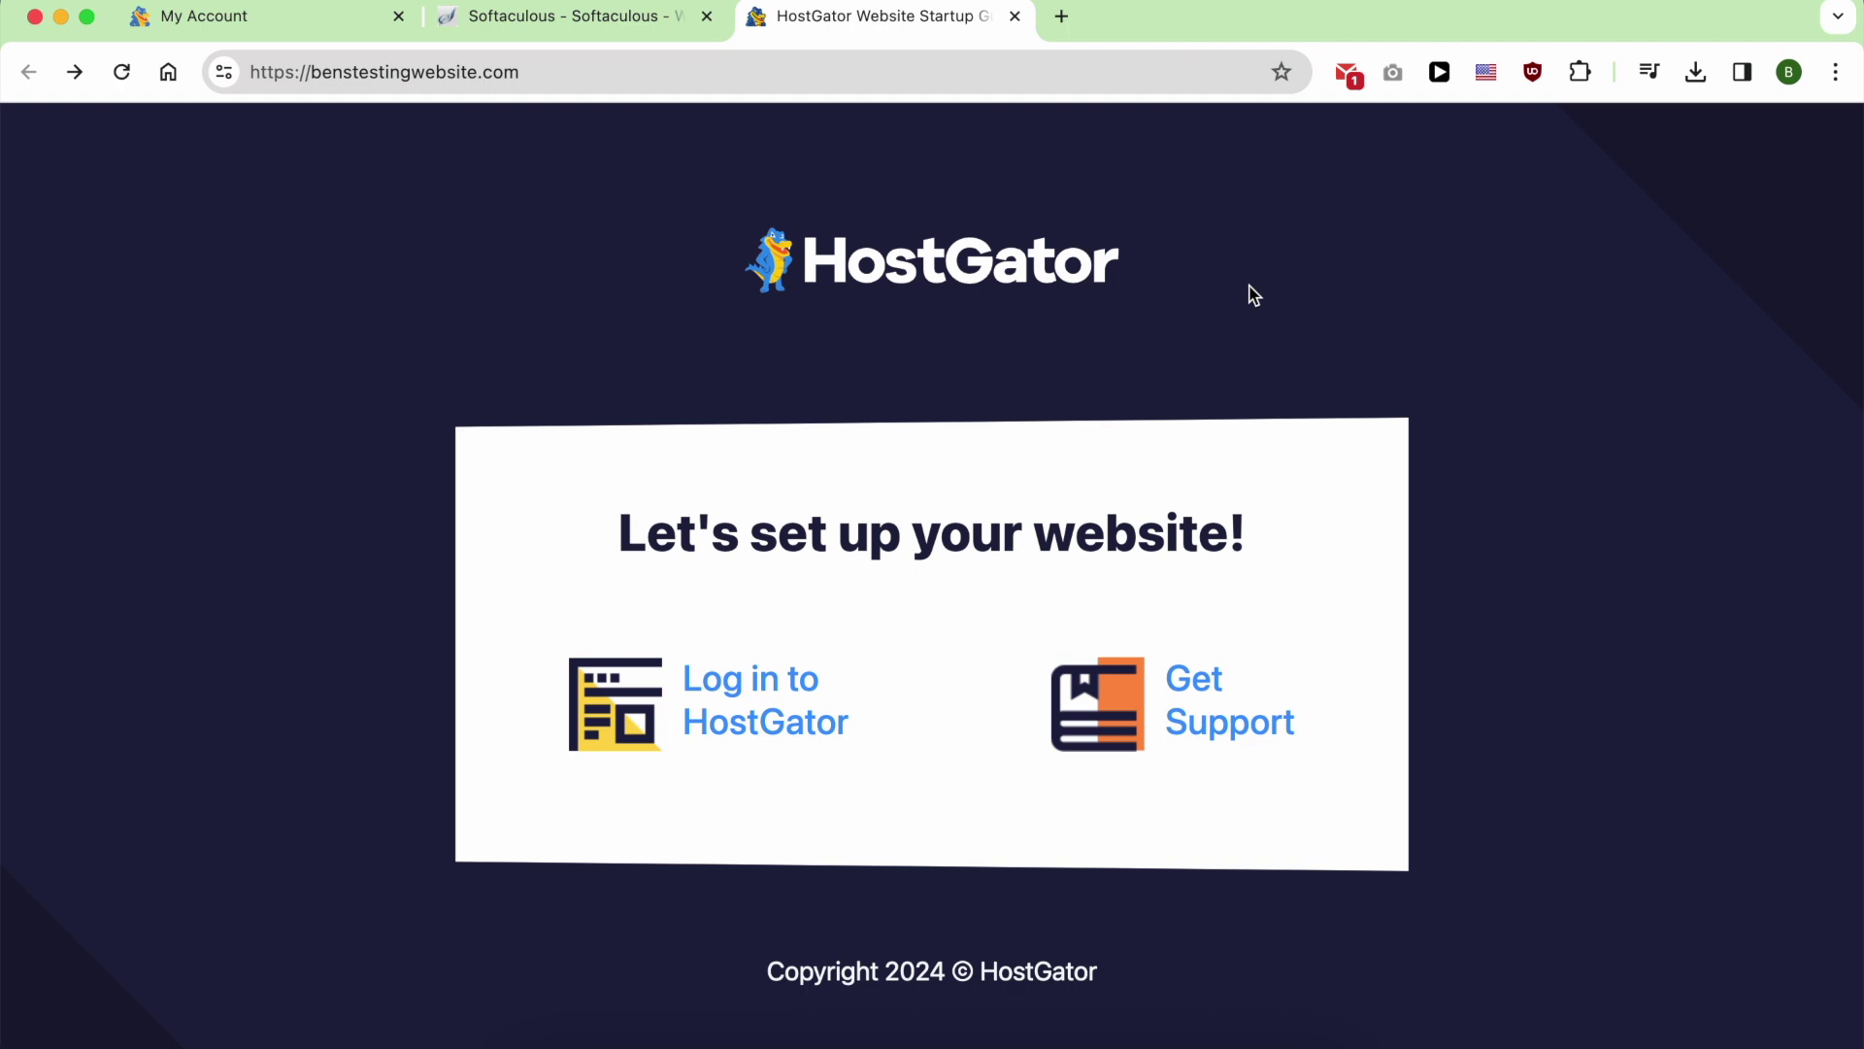
Append /wp-admin to the site's URL and load the WordPress admin.
click(859, 66)
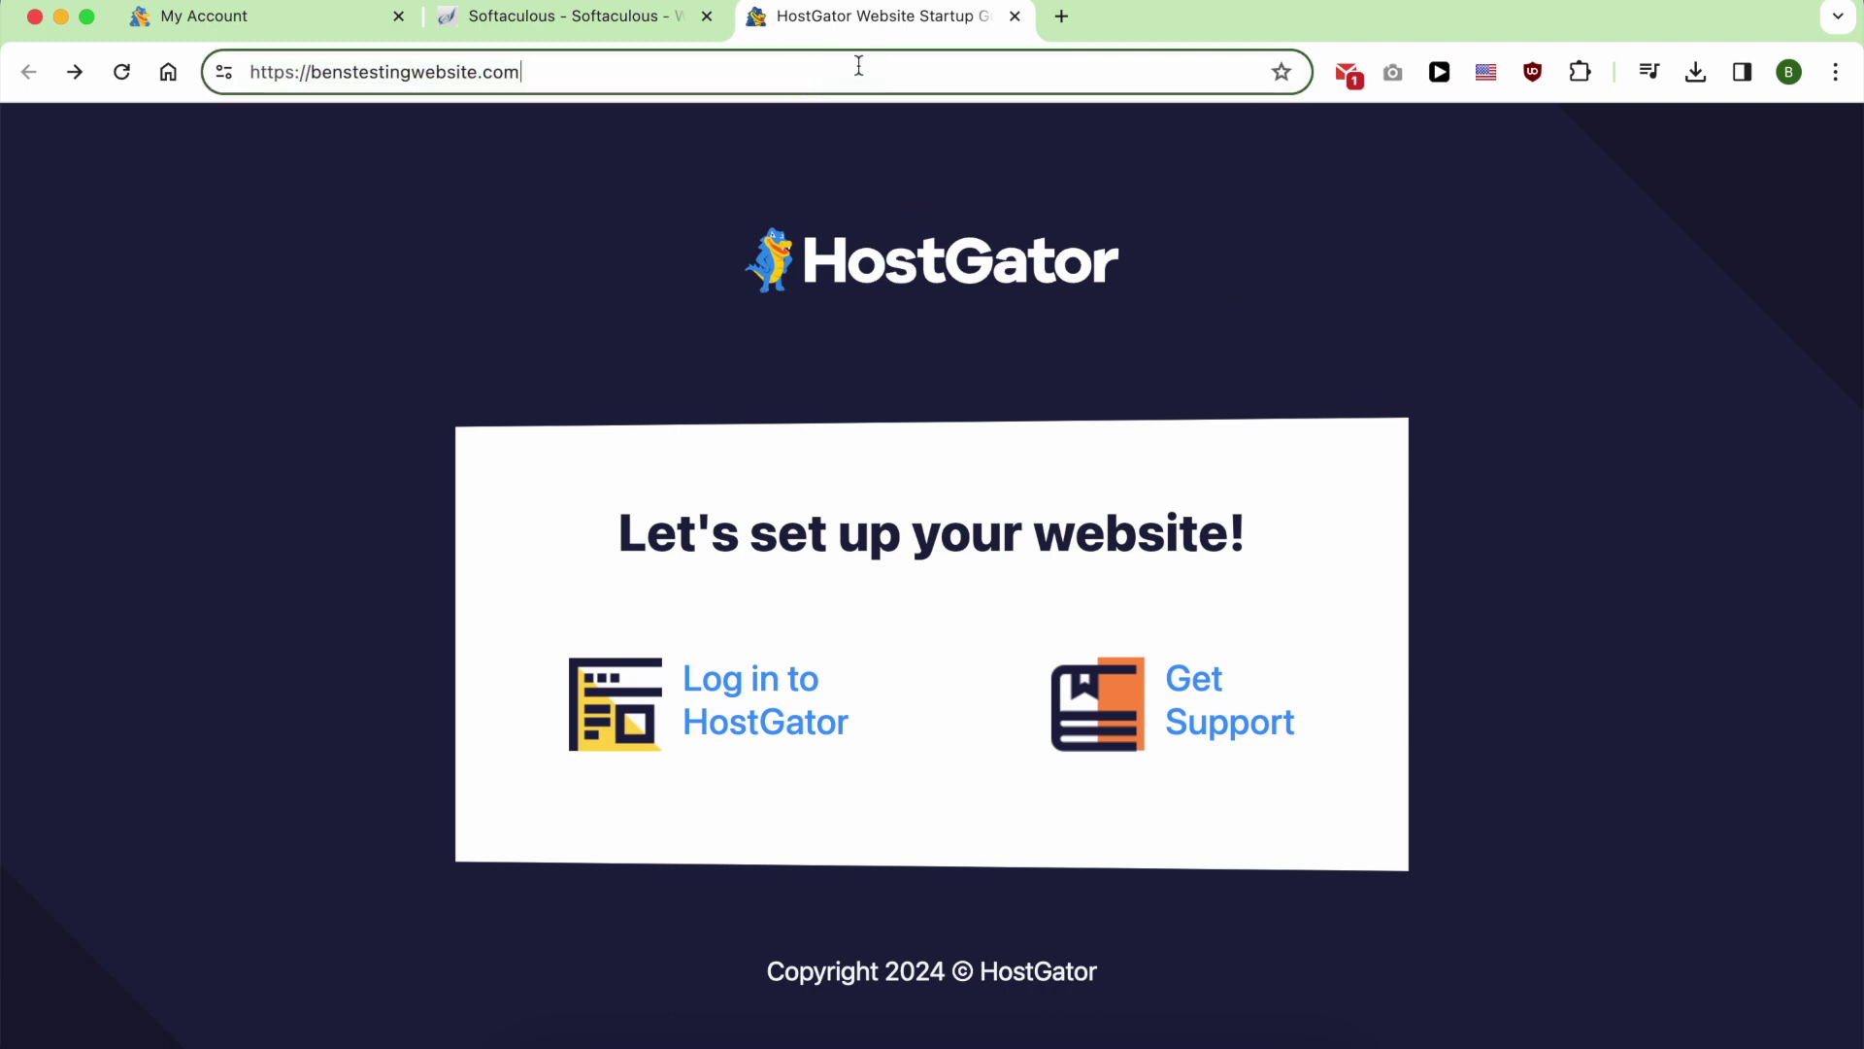
text(/w)
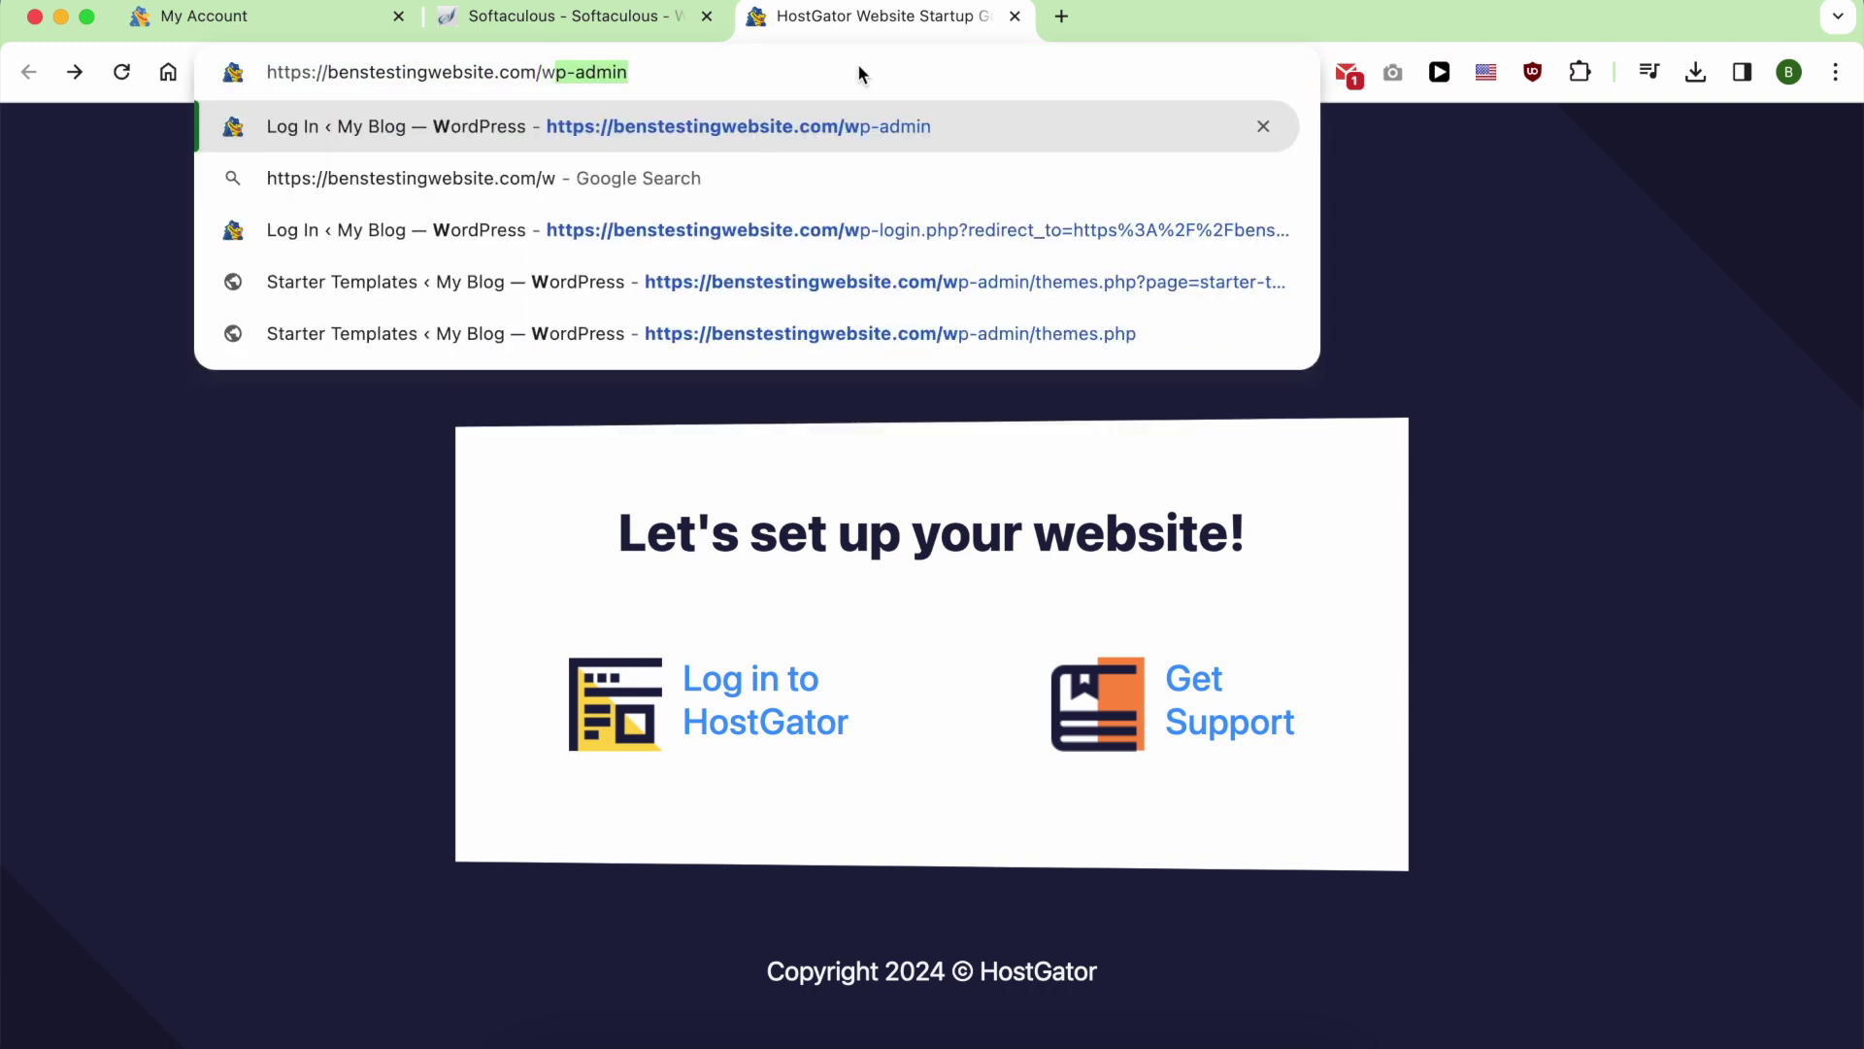
key(Return)
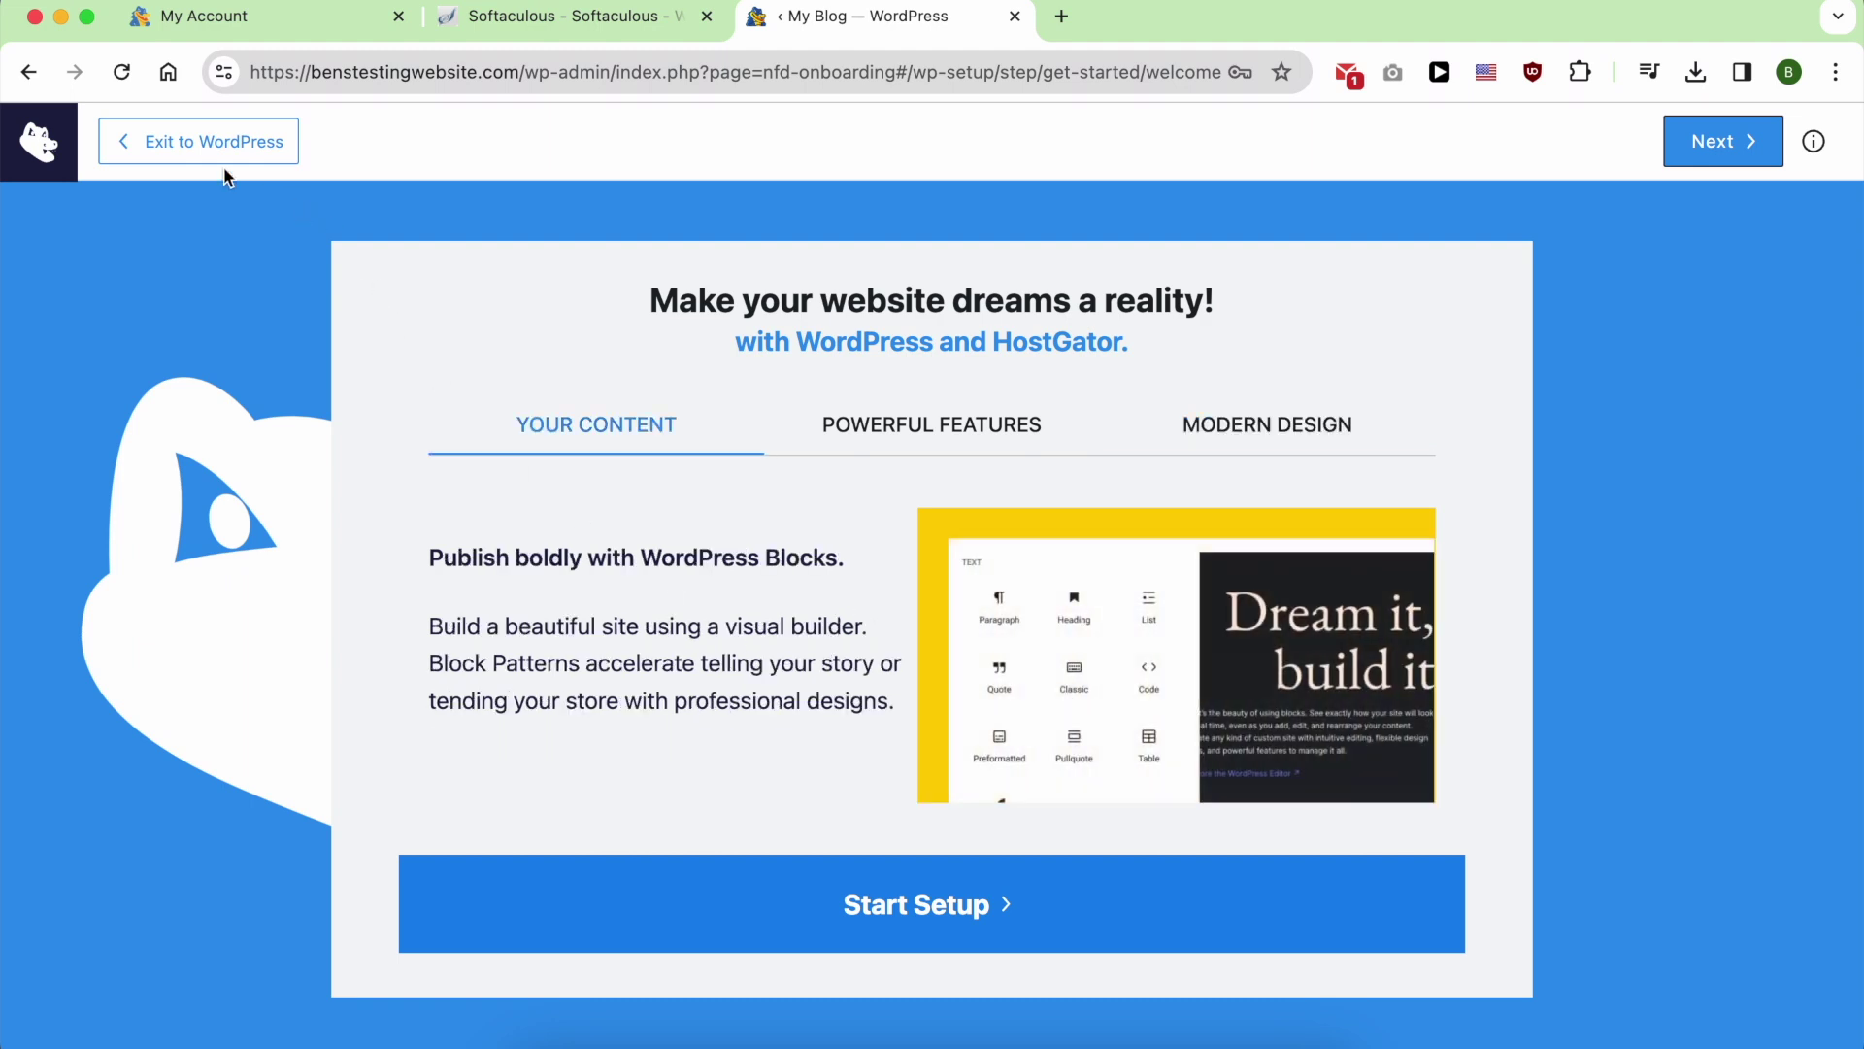
Exit the onboarding wizard without finishing and Purge All from the Caching menu.
click(199, 144)
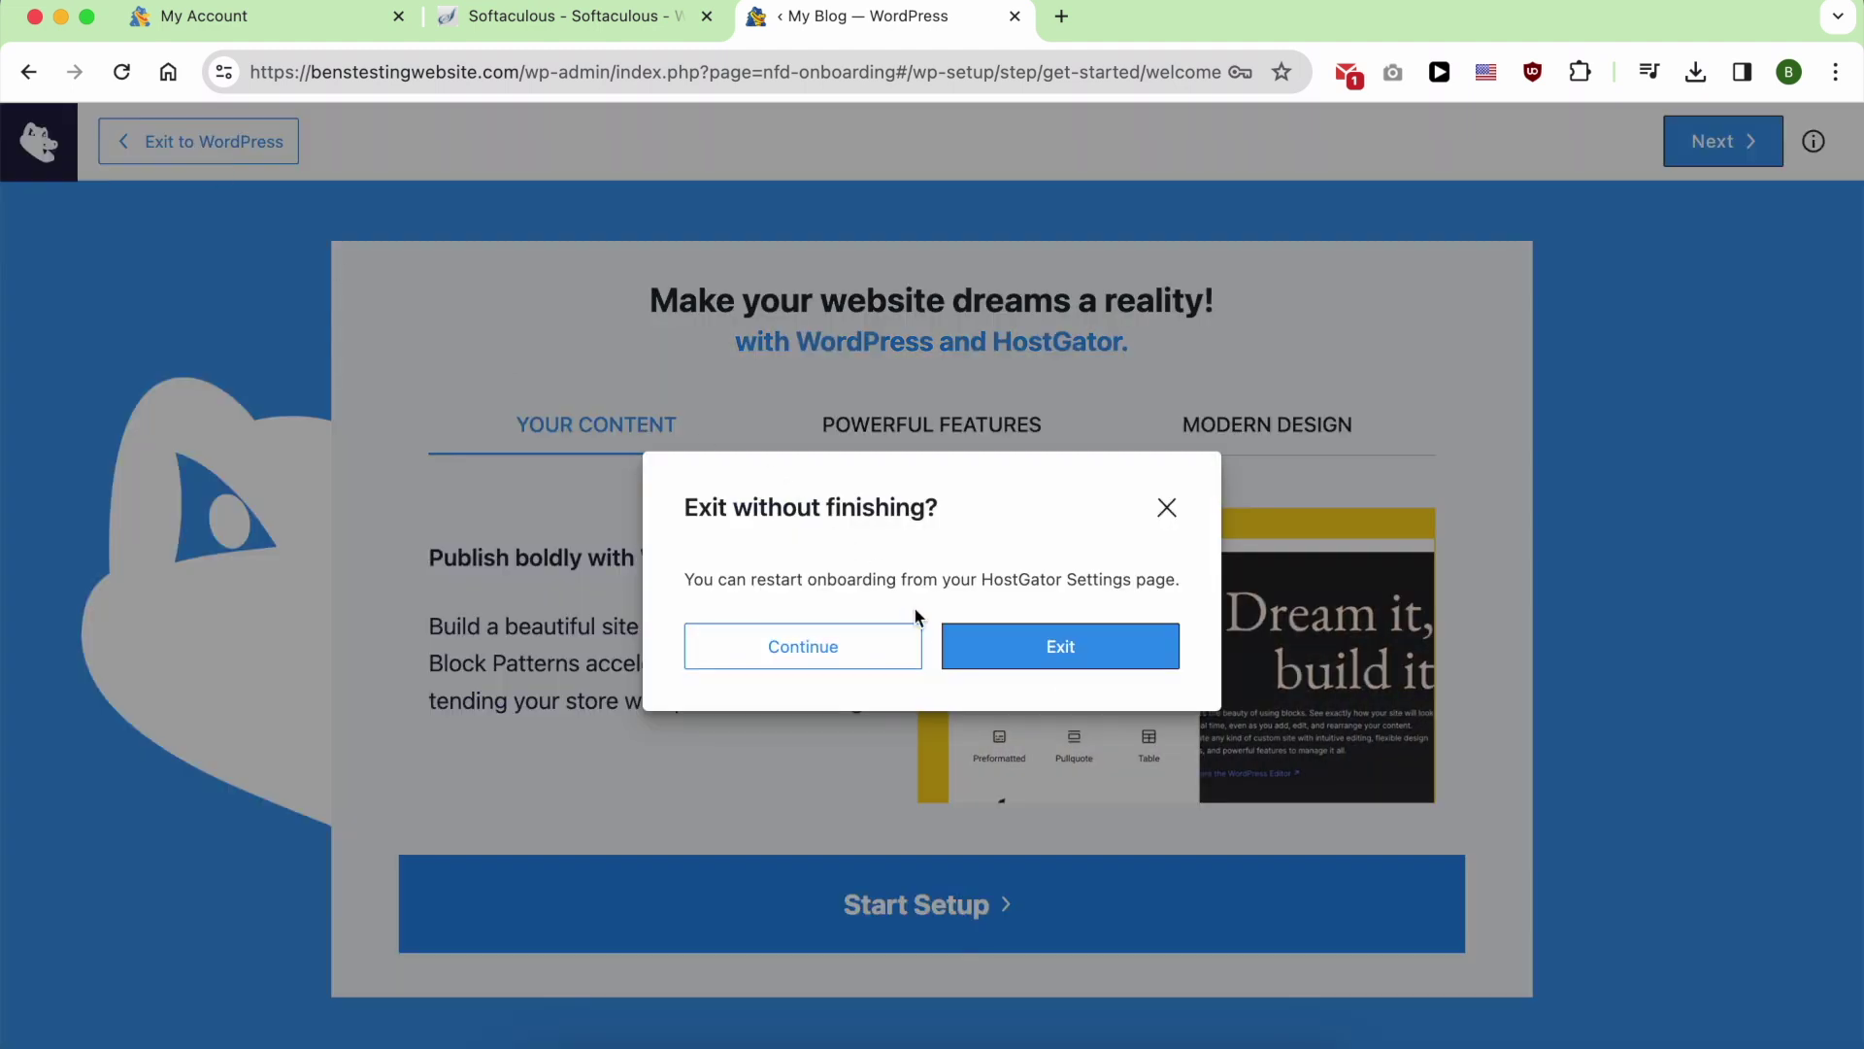
click(1001, 653)
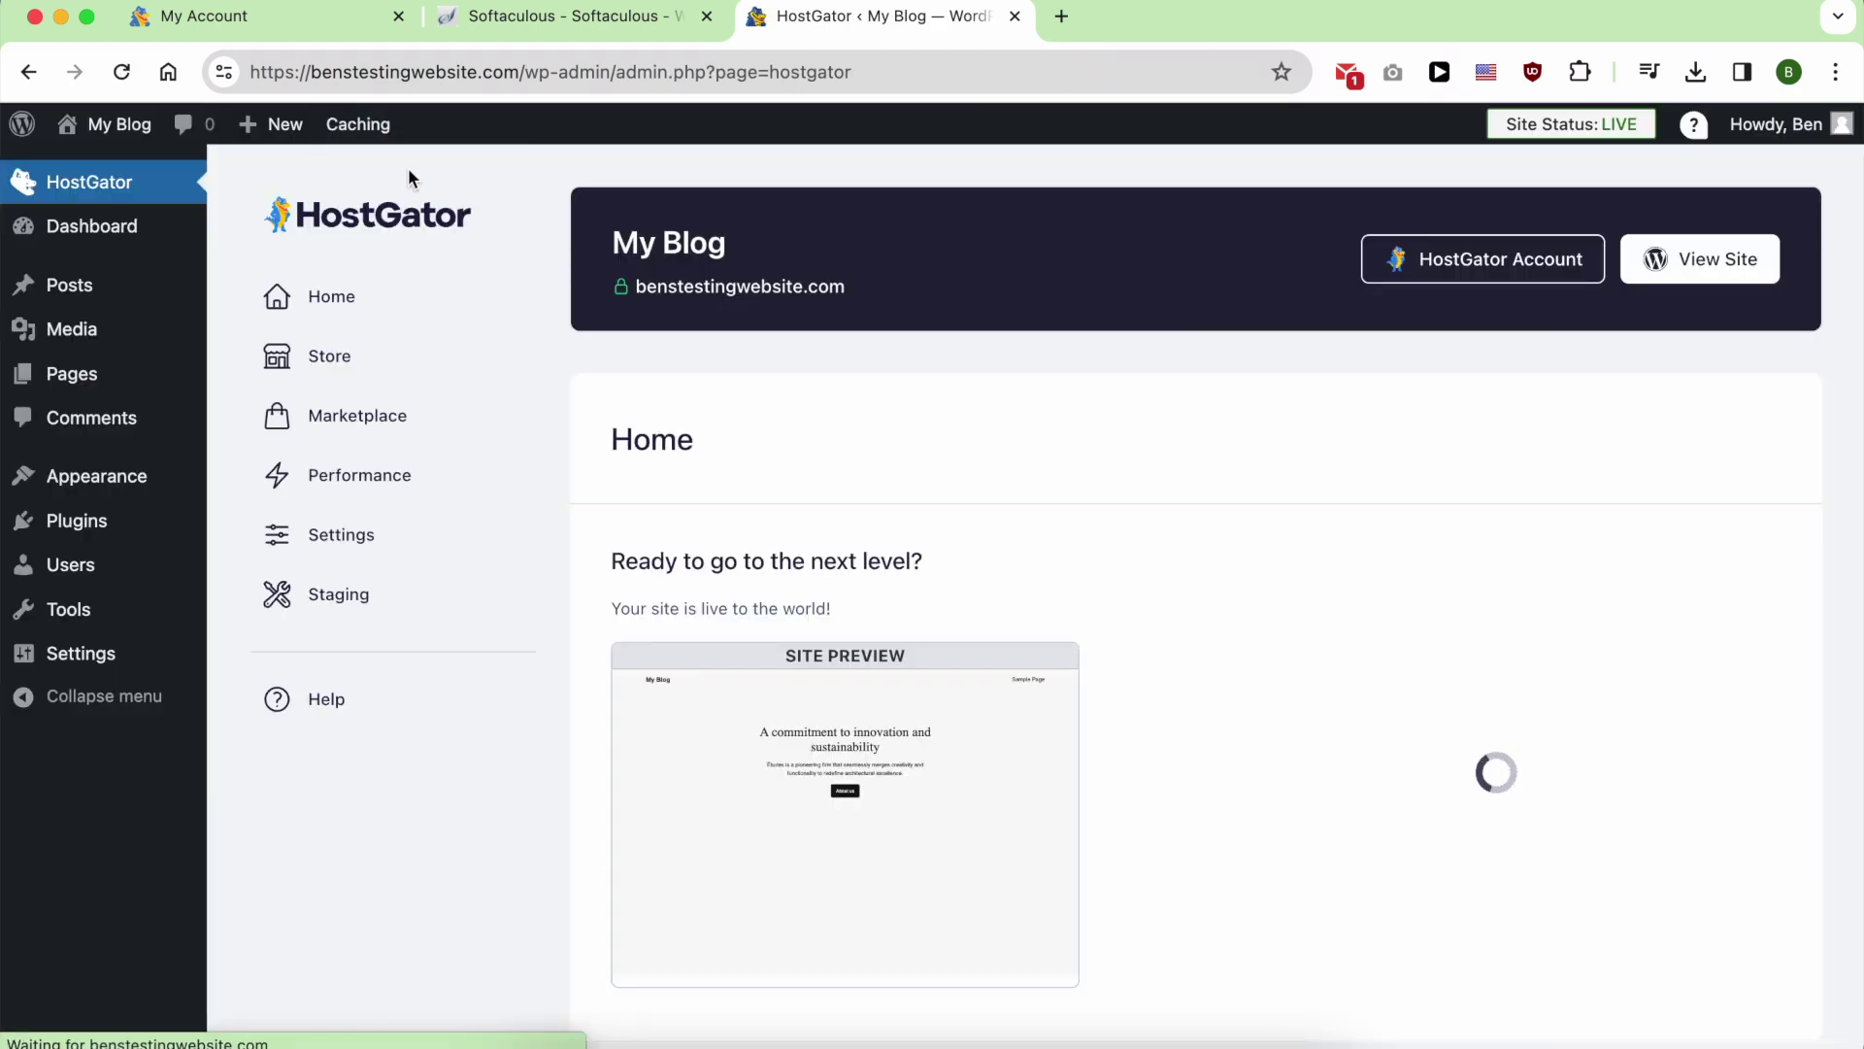
mouse_move(361, 124)
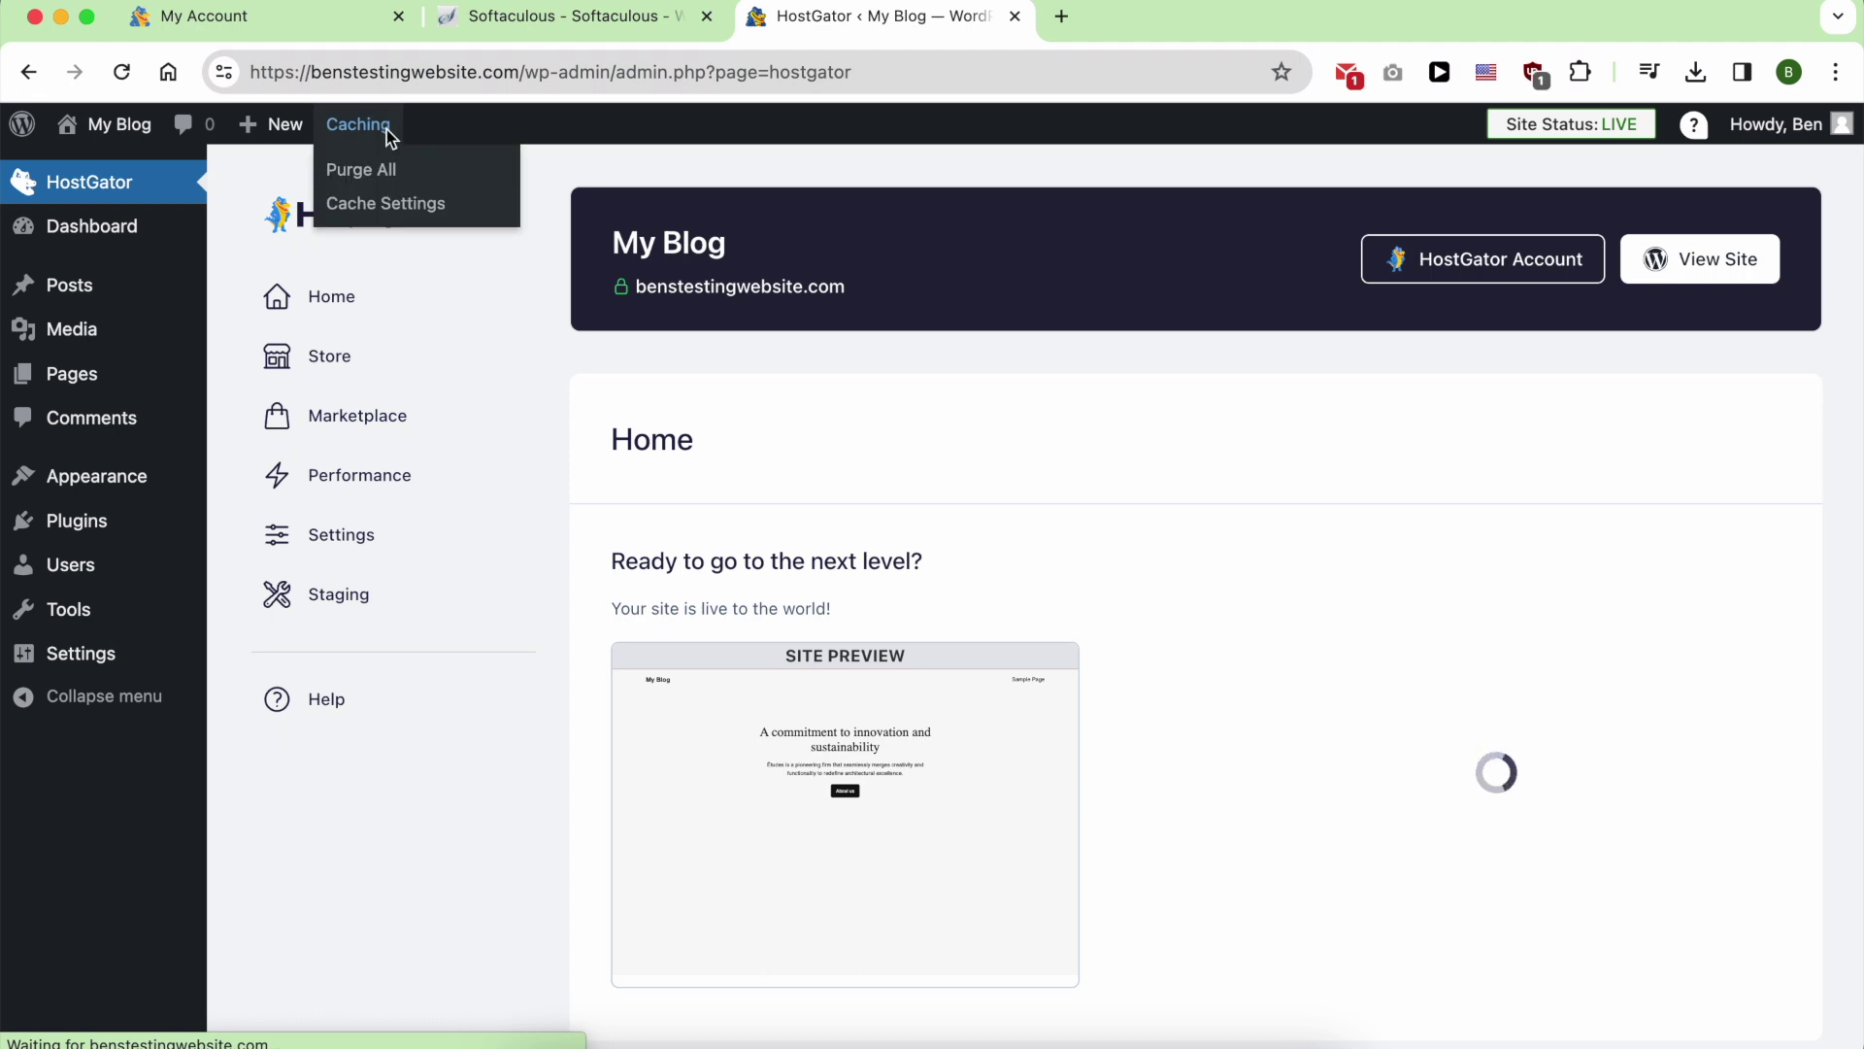
click(386, 176)
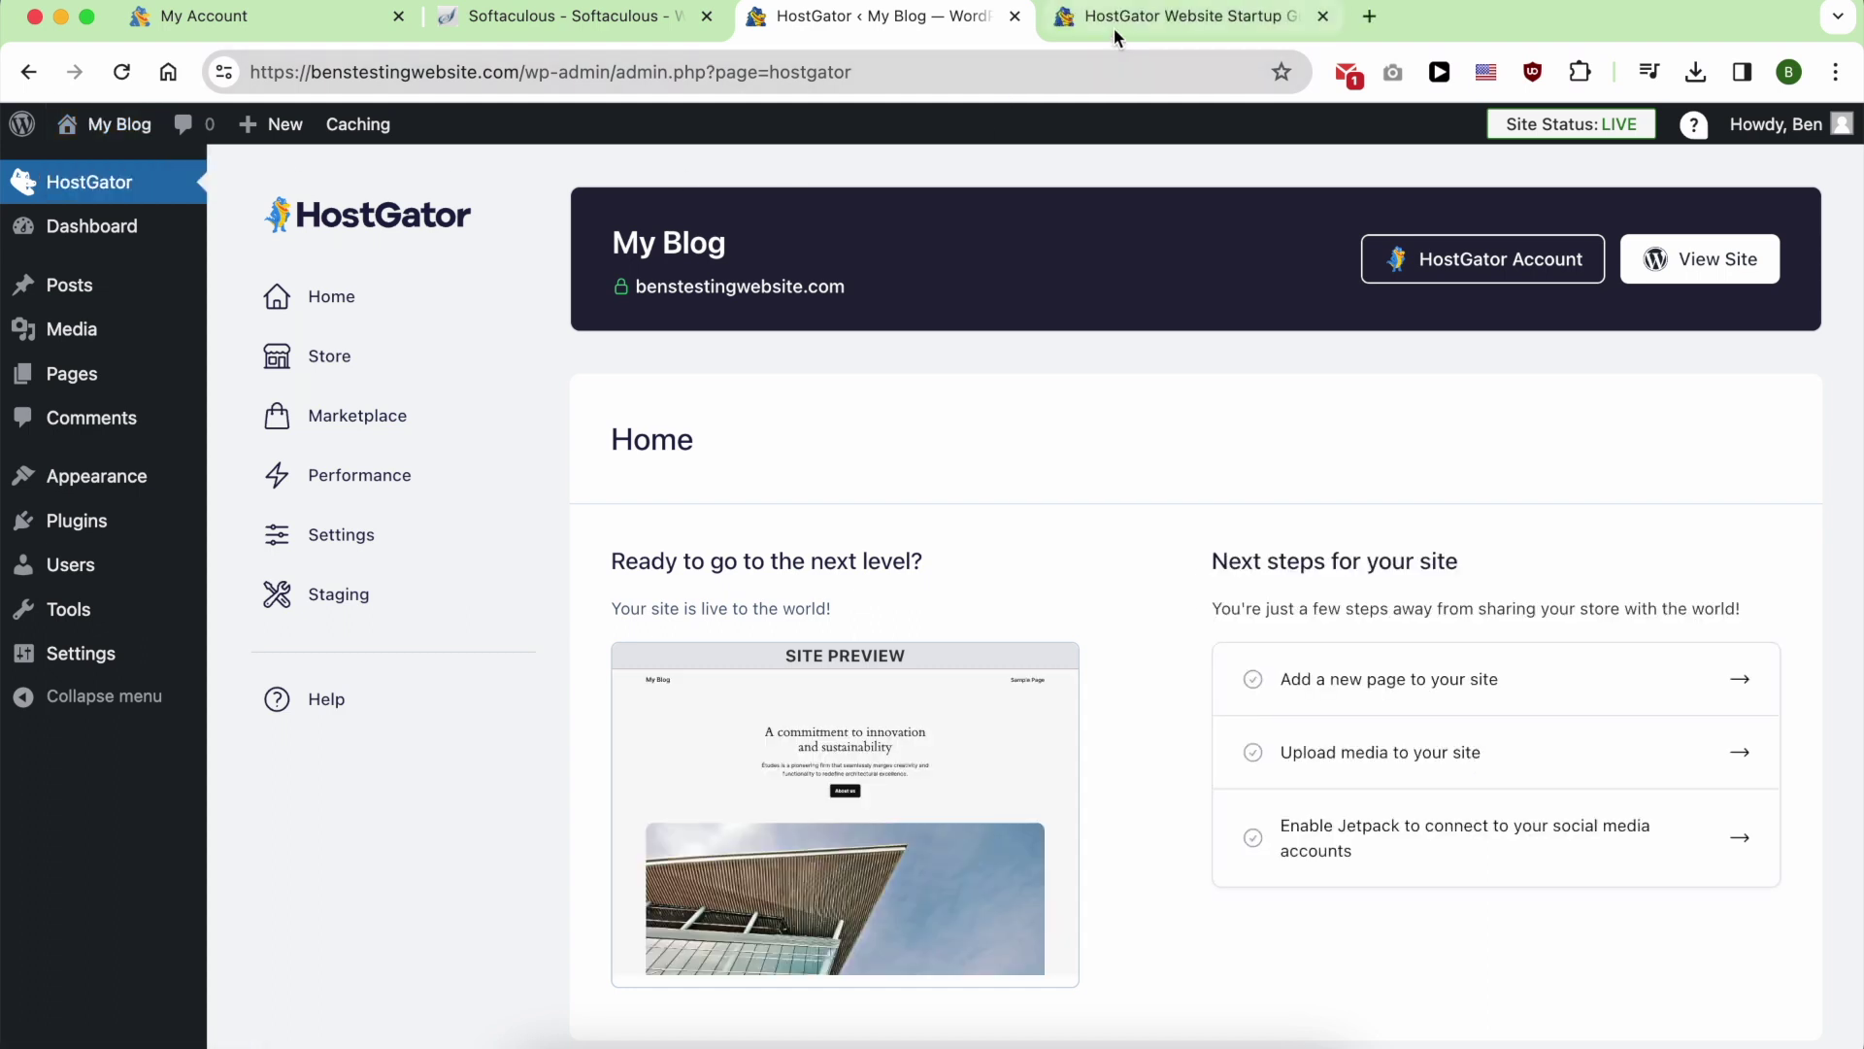
click(1115, 31)
Reload the site tab to show the live homepage's 'A commitment to innovation and sustainability' hero.
click(141, 70)
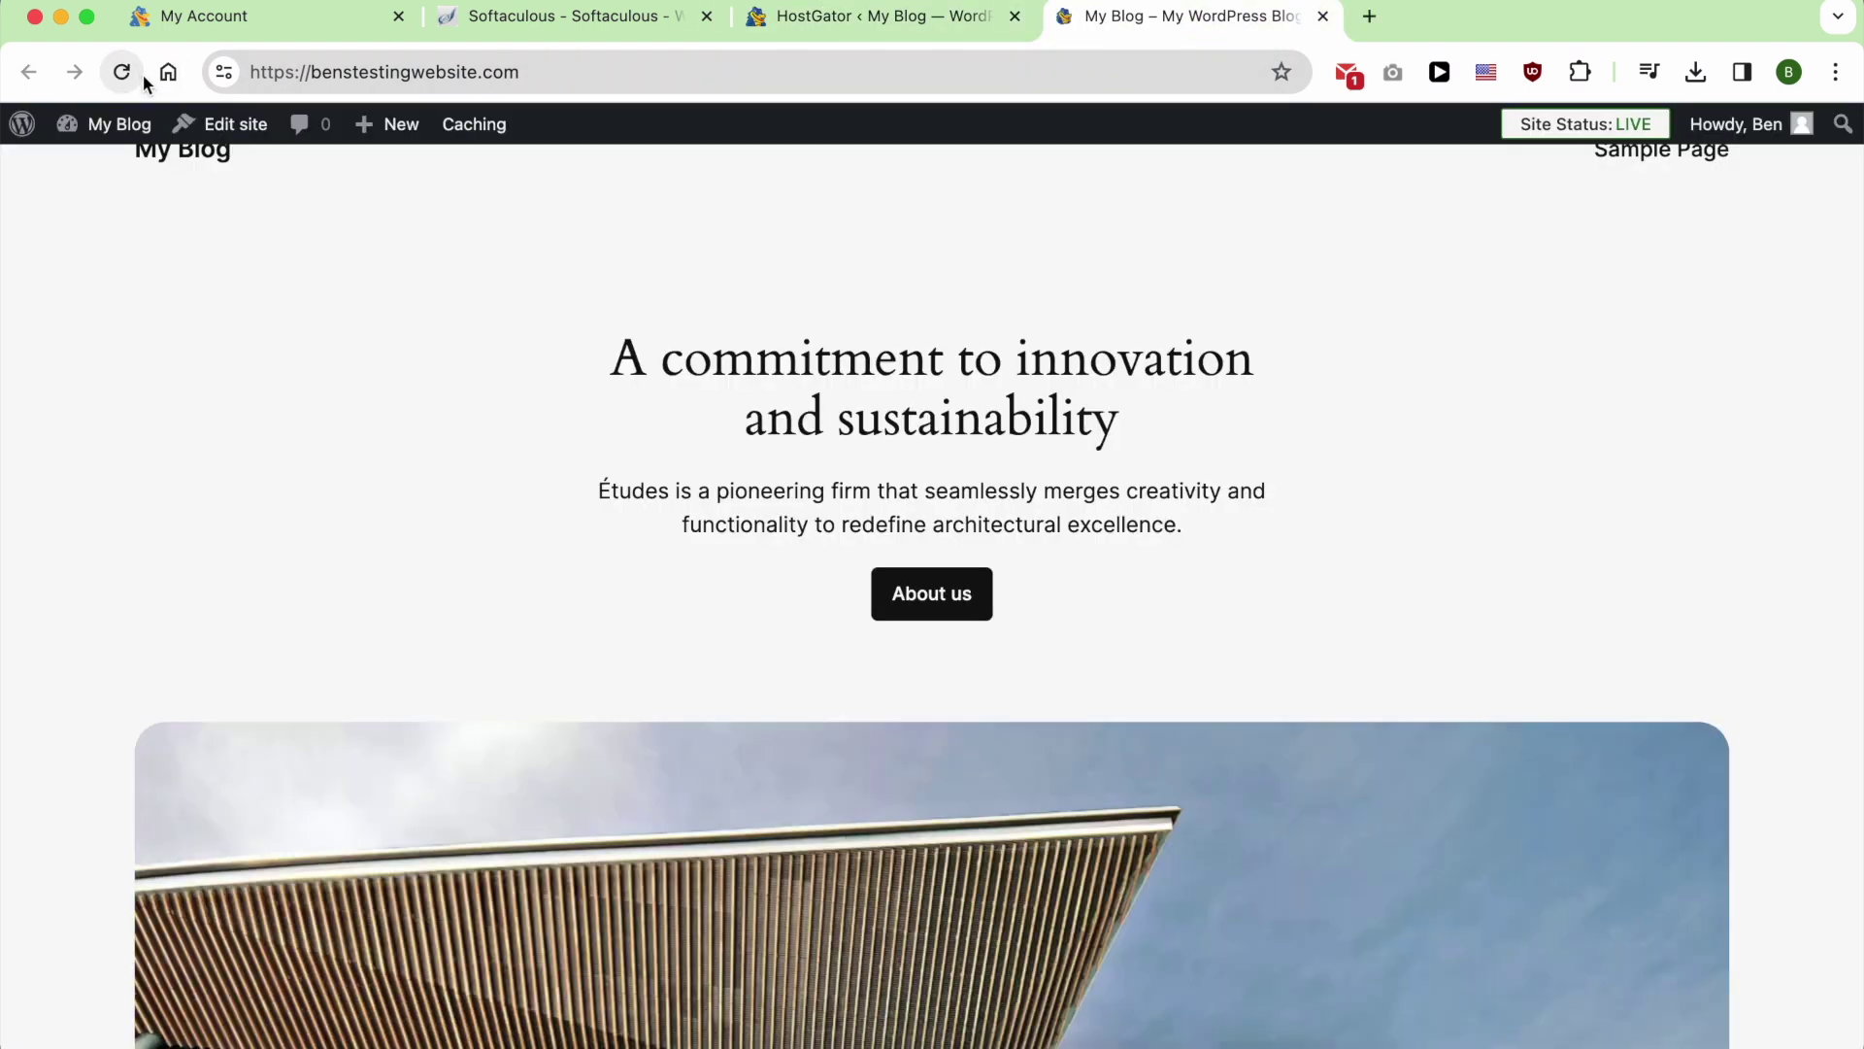
click(1456, 604)
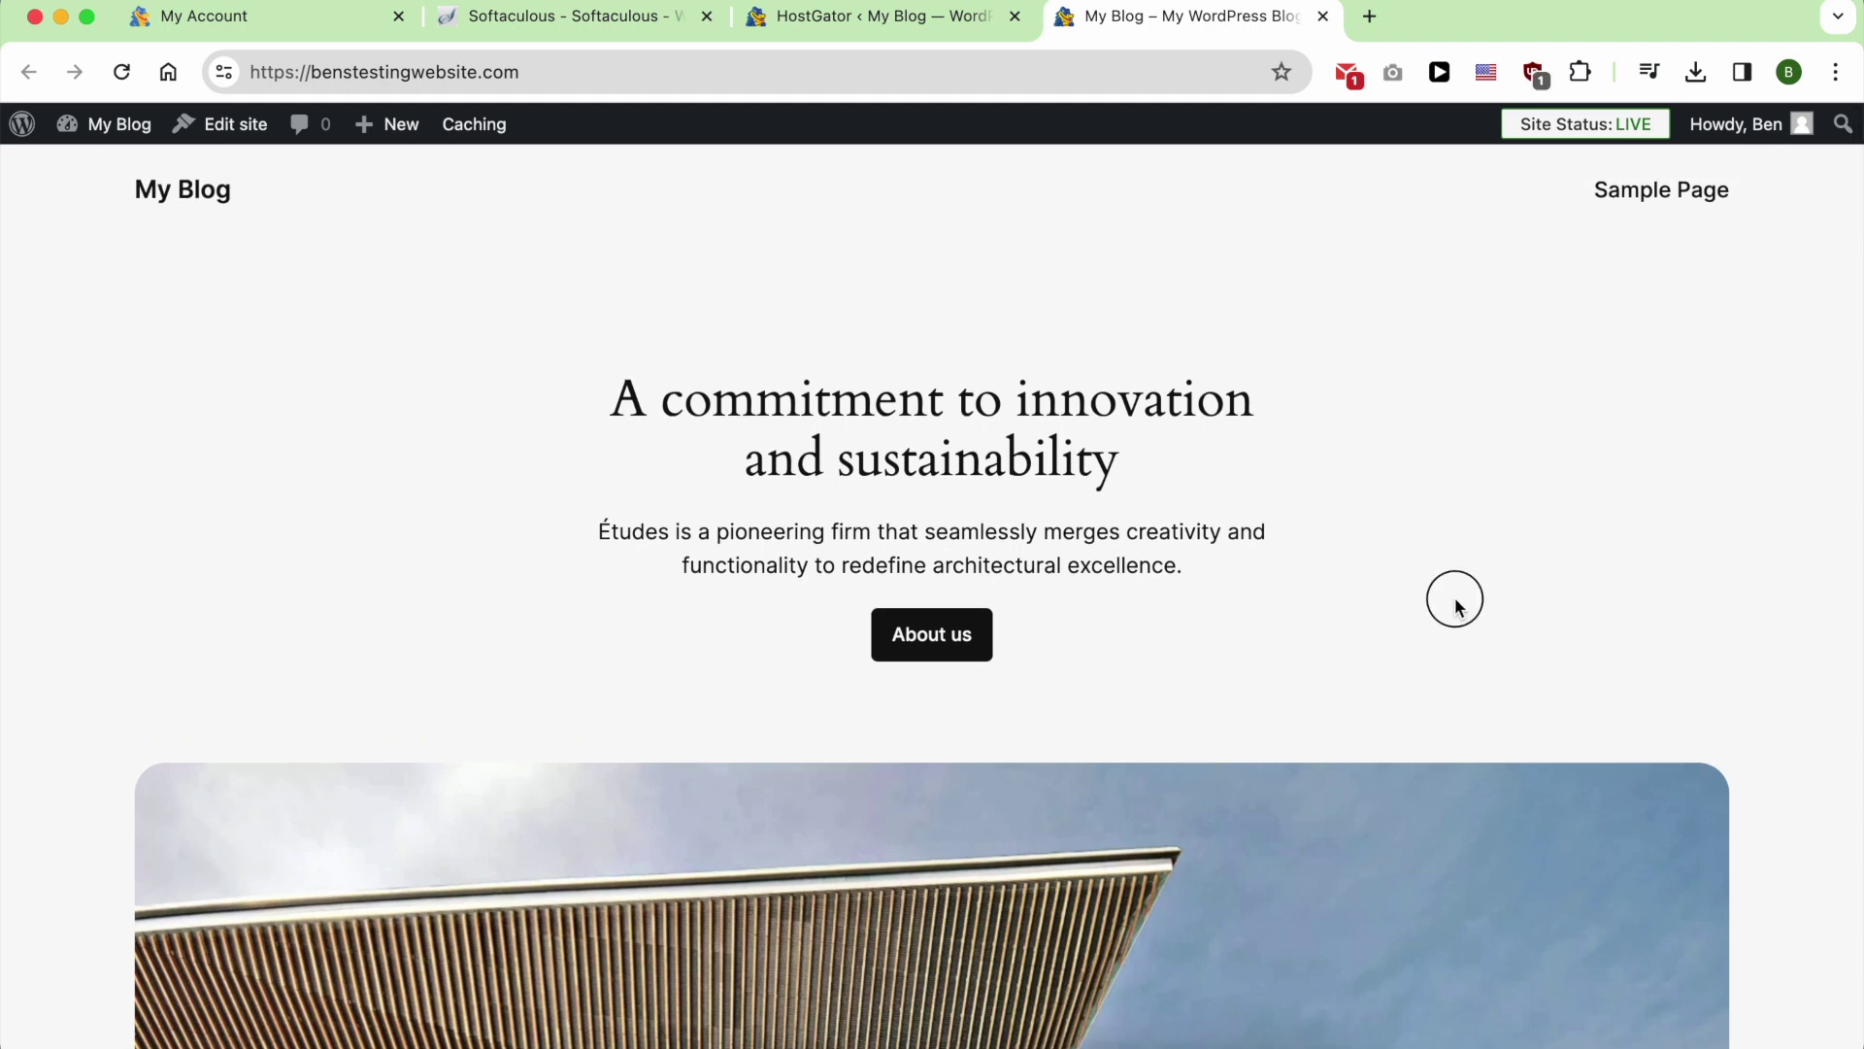